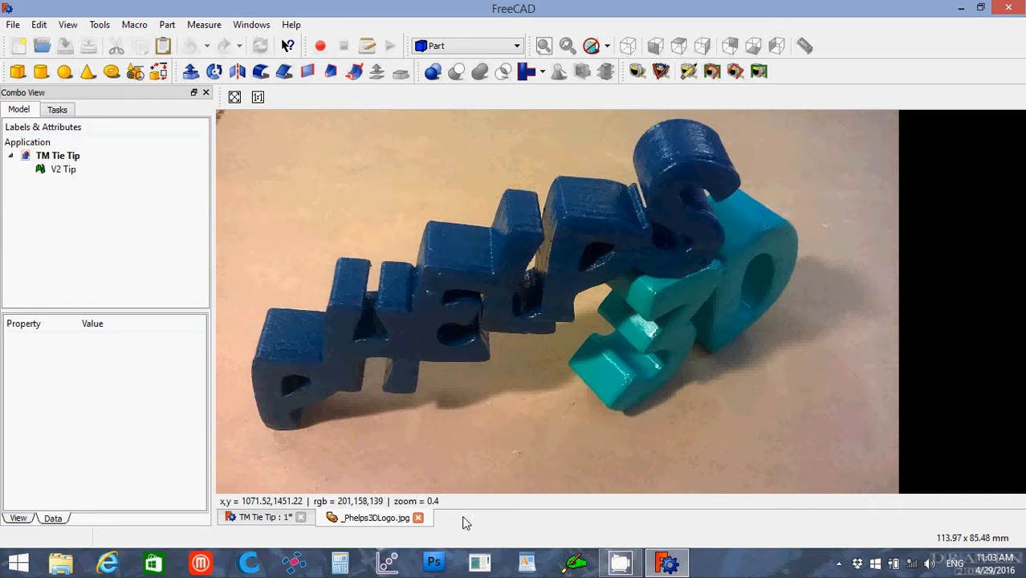
Step: Close the logo image and create a shape from the V2 Tip mesh with a sewing tolerance of 0.10
left_click(419, 518)
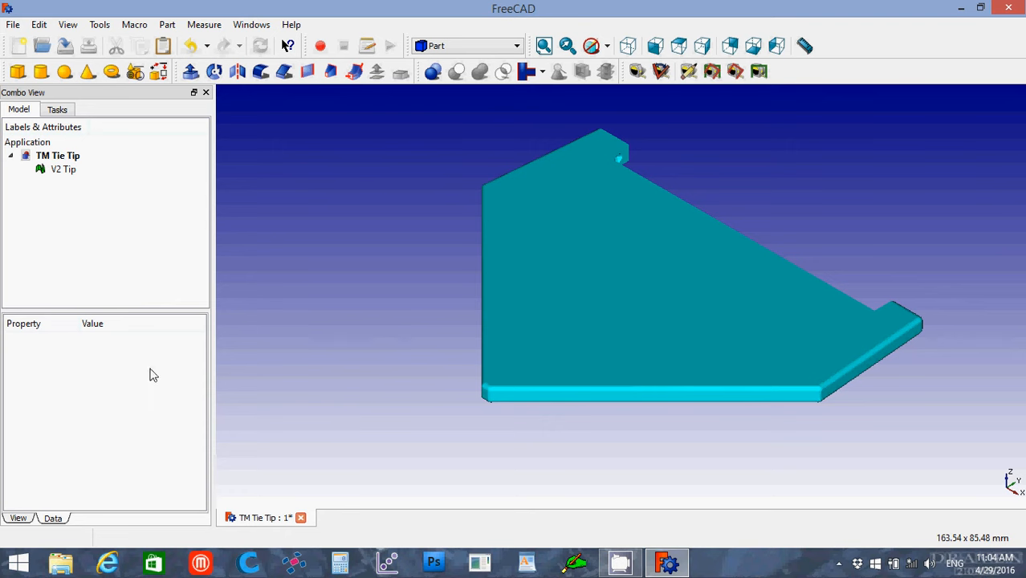
left_click(63, 171)
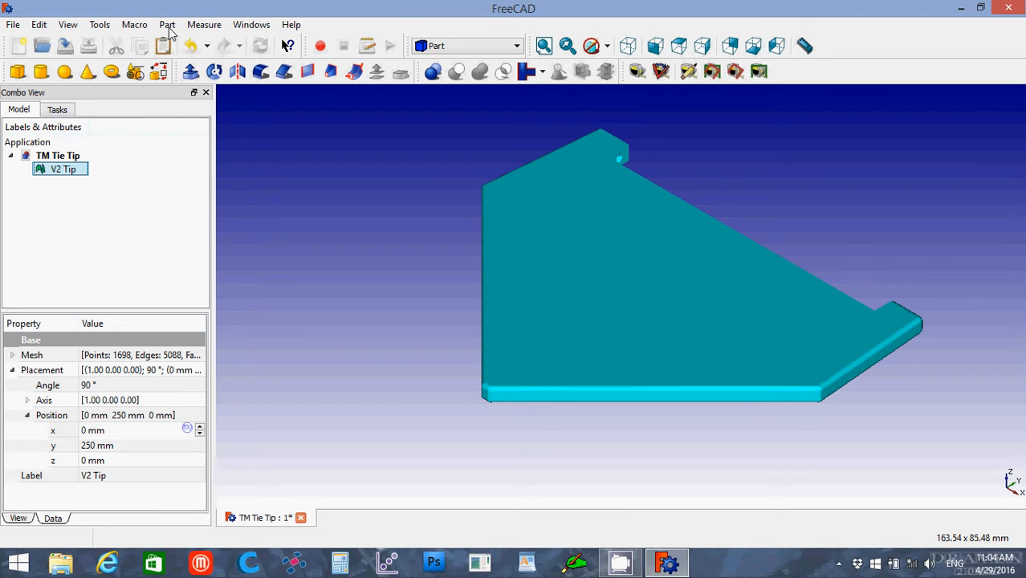
left_click(167, 25)
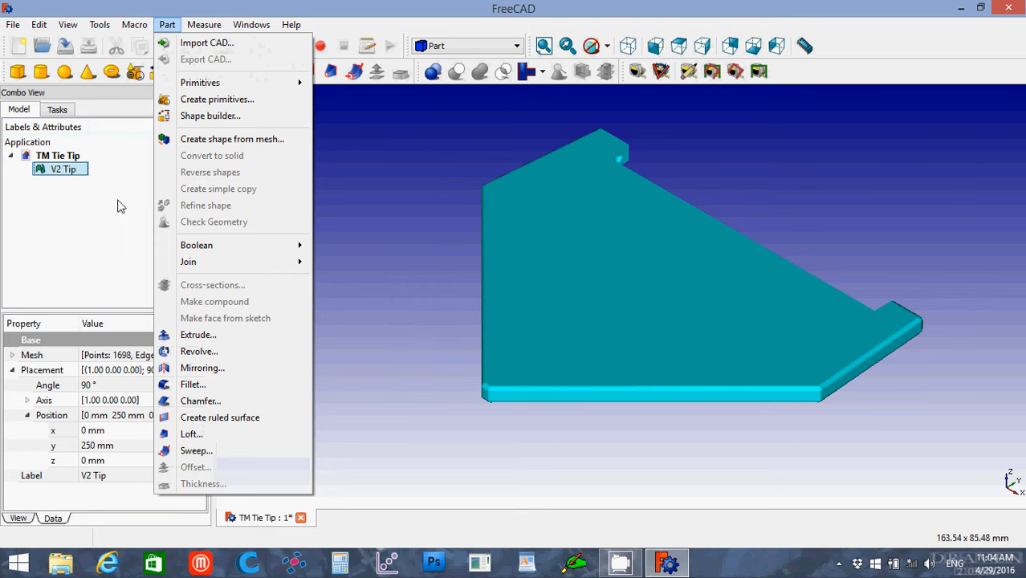
left_click(186, 144)
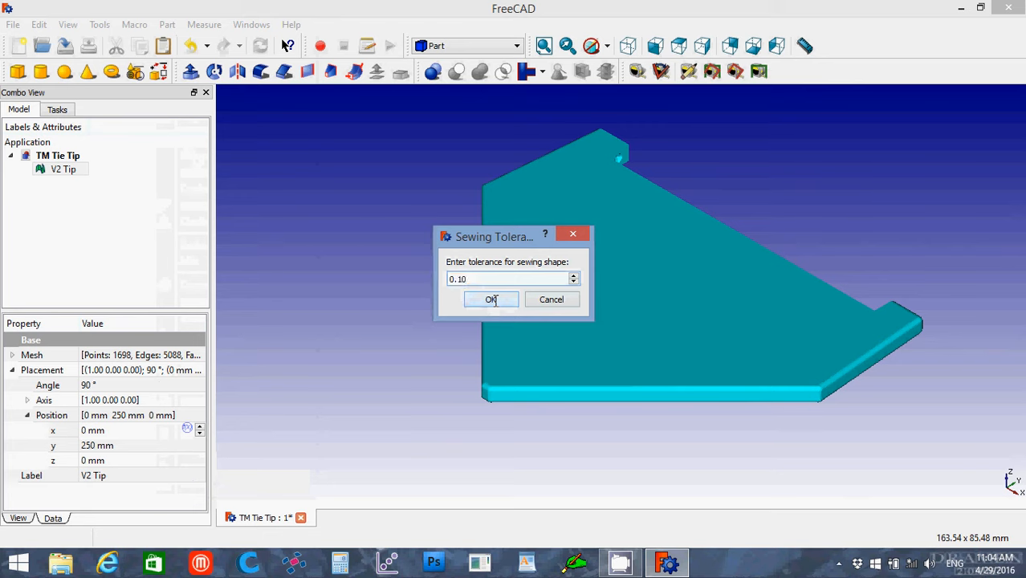
left_click(492, 300)
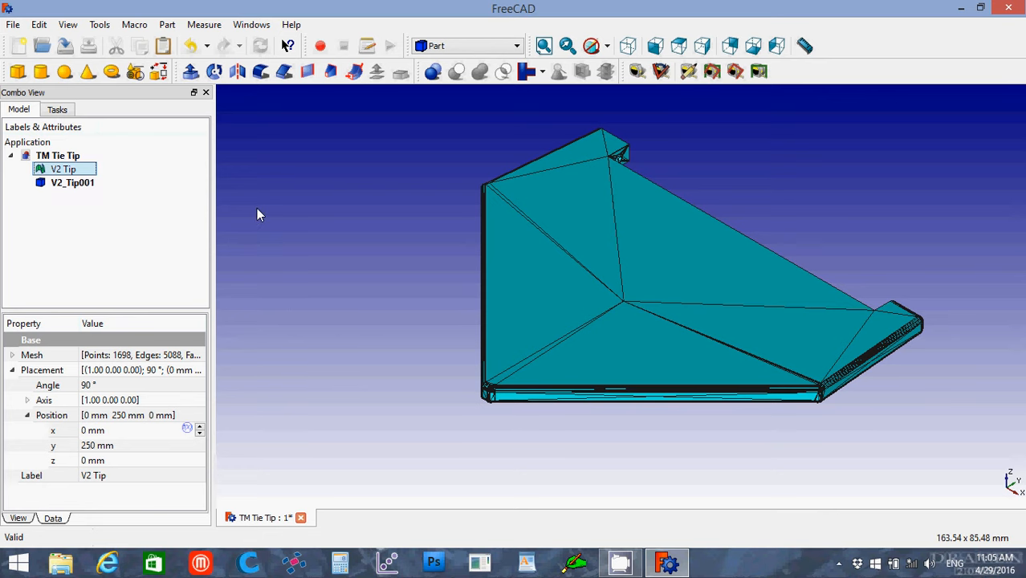
Step: Hide the original V2 Tip mesh and add a cylinder primitive to the document
key("space")
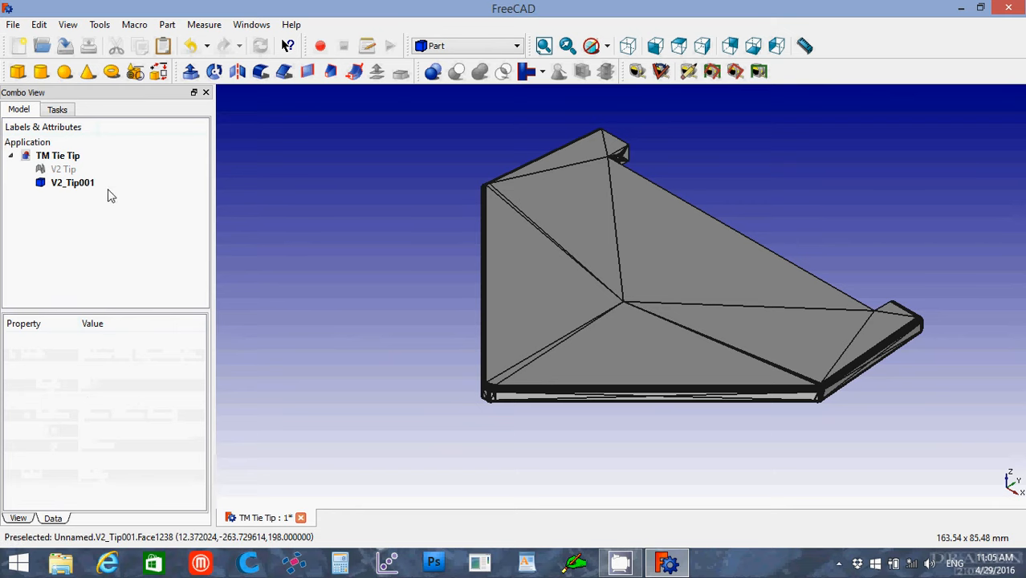
left_click(73, 183)
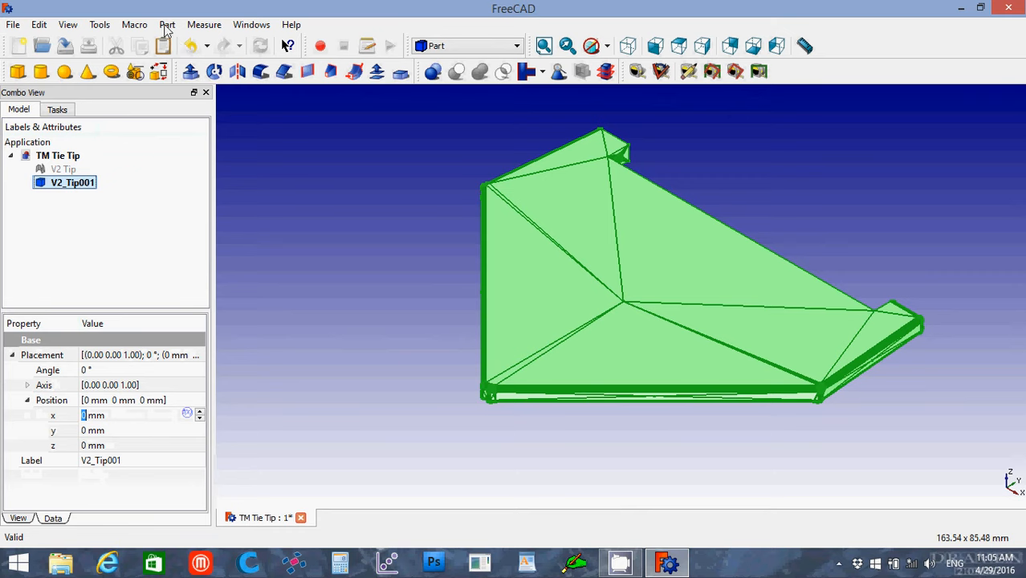
left_click(228, 195)
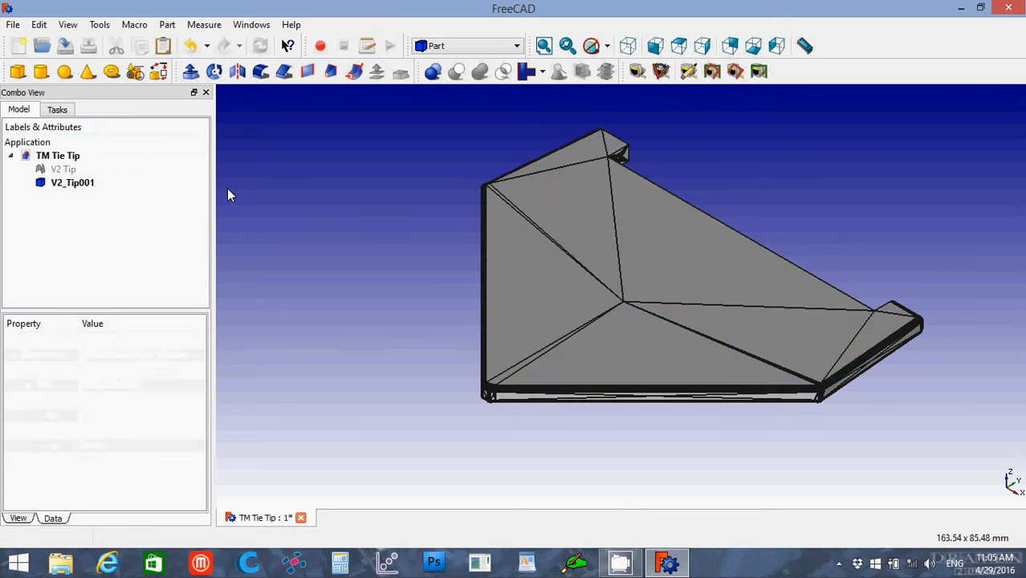
left_click(41, 73)
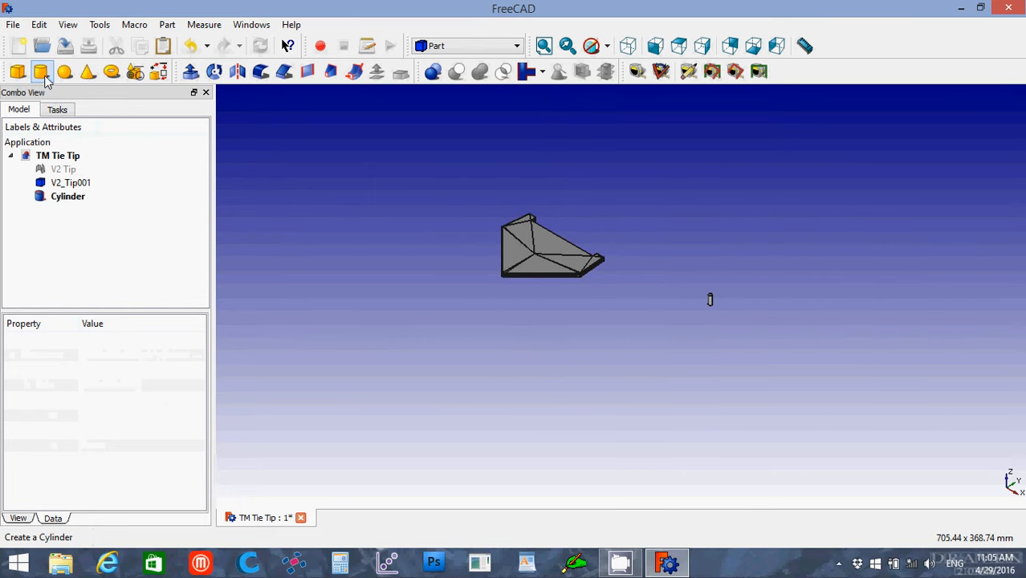
left_click(66, 197)
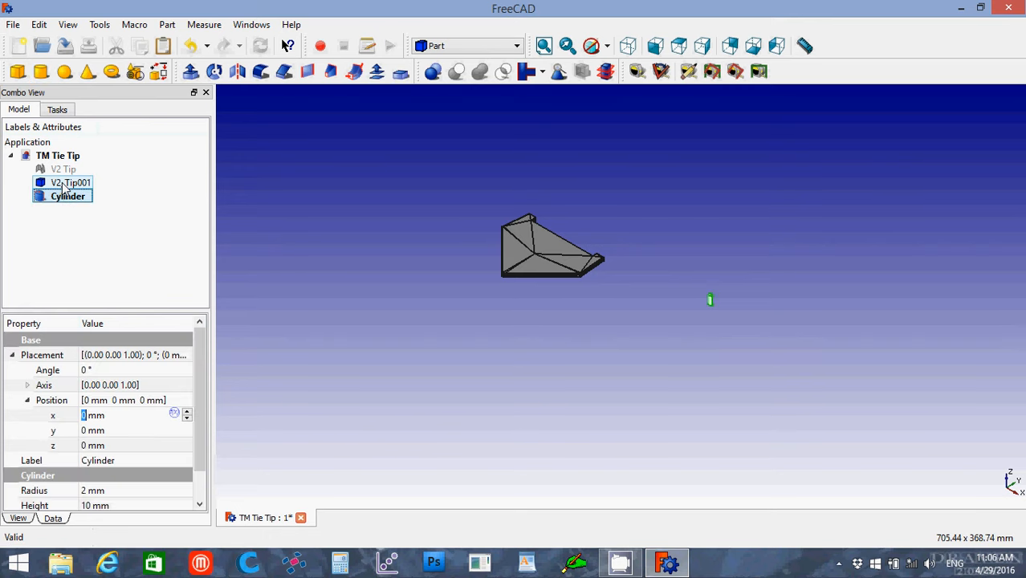
Step: Set the x position of the converted V2_Tip001 shape to 150 mm
left_click(65, 183)
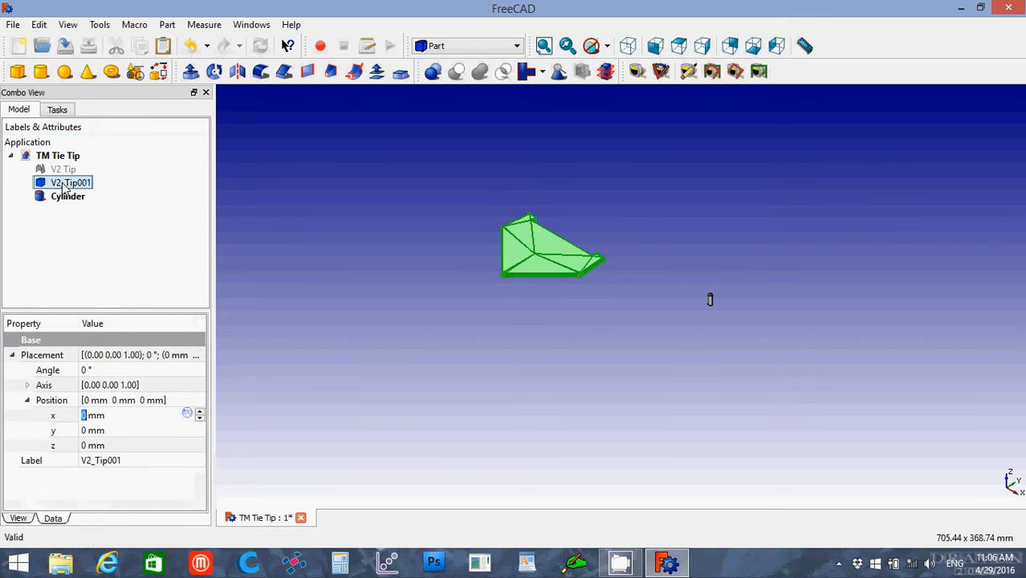
left_click(109, 432)
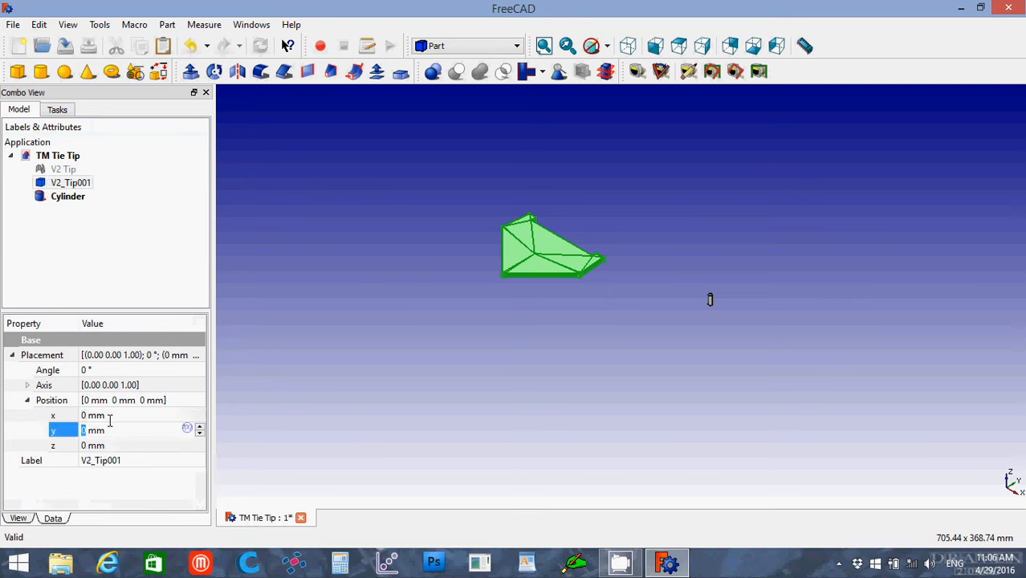
left_click(104, 416)
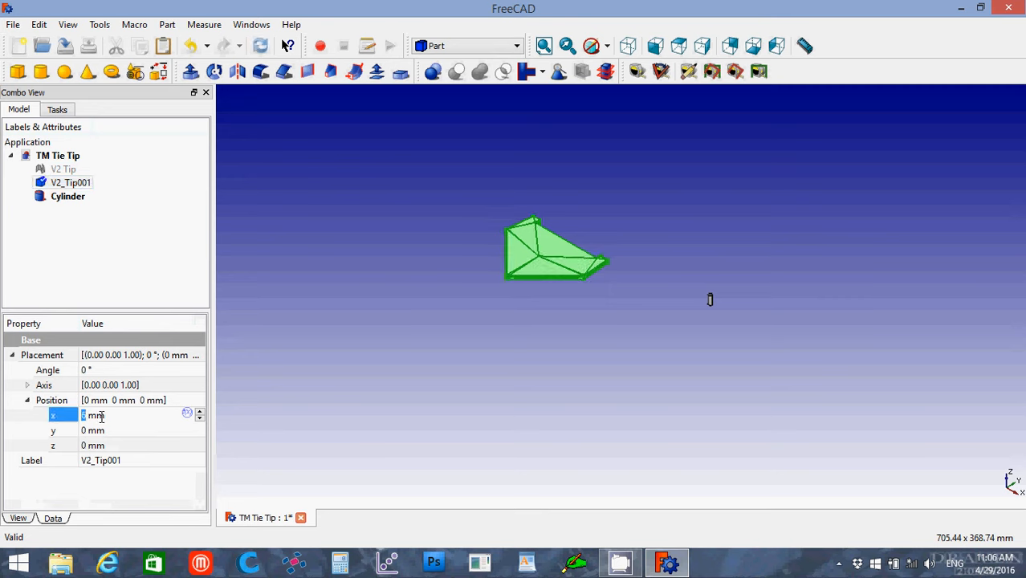
scroll(101, 416, "up", 17)
scroll(102, 416, "up", 20)
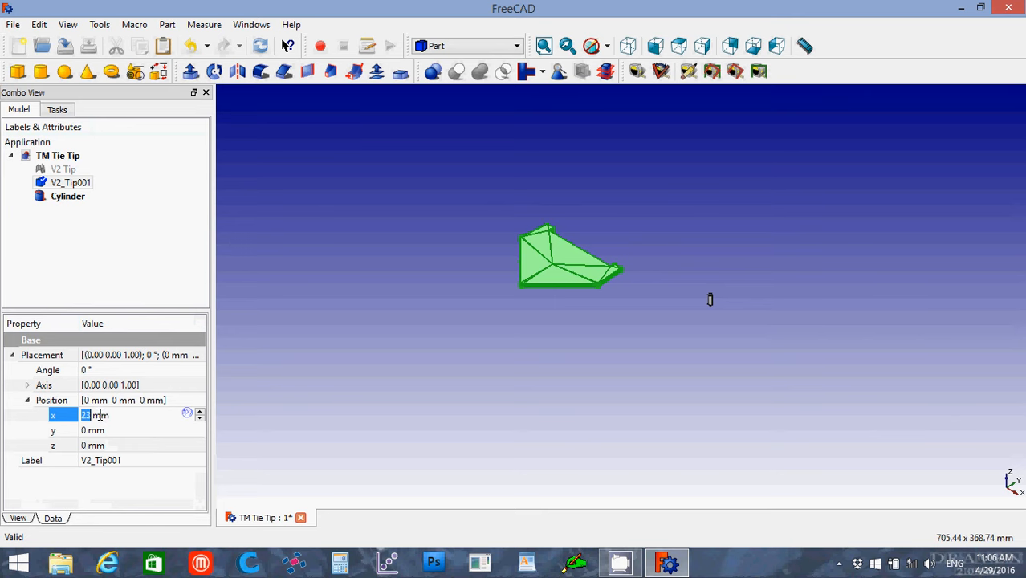
scroll(99, 416, "up", 20)
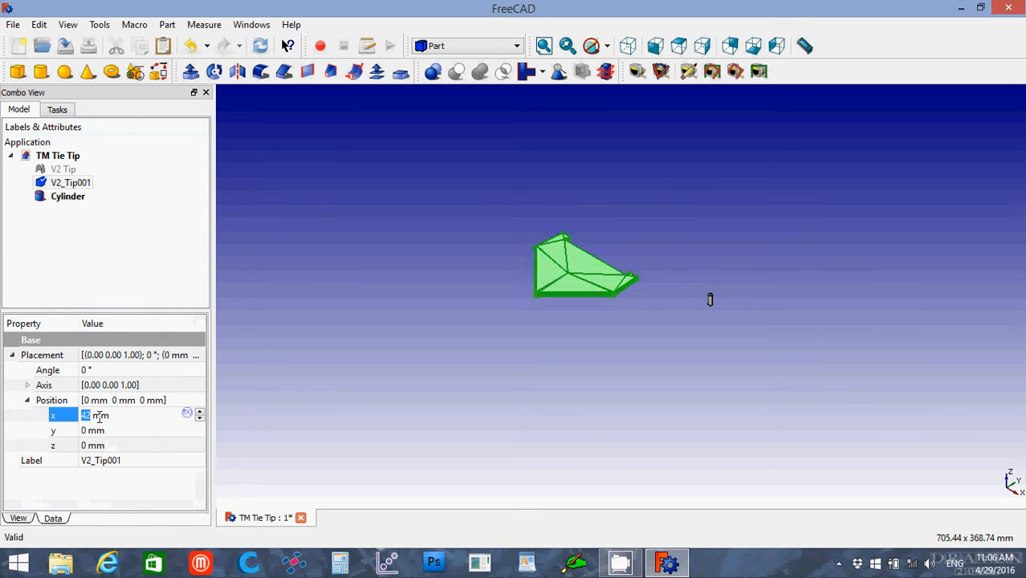
scroll(99, 416, "up", 20)
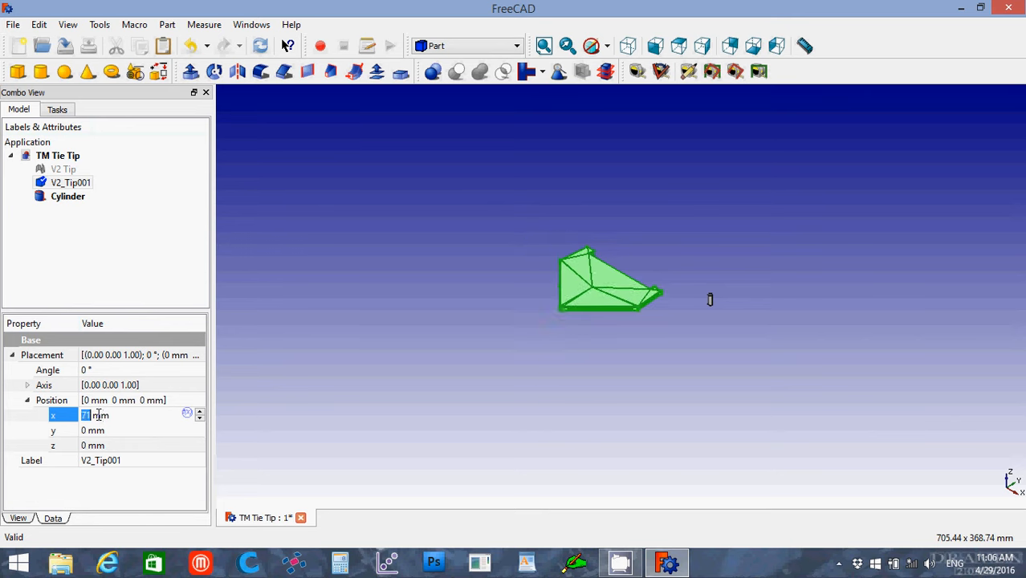
scroll(100, 416, "up", 20)
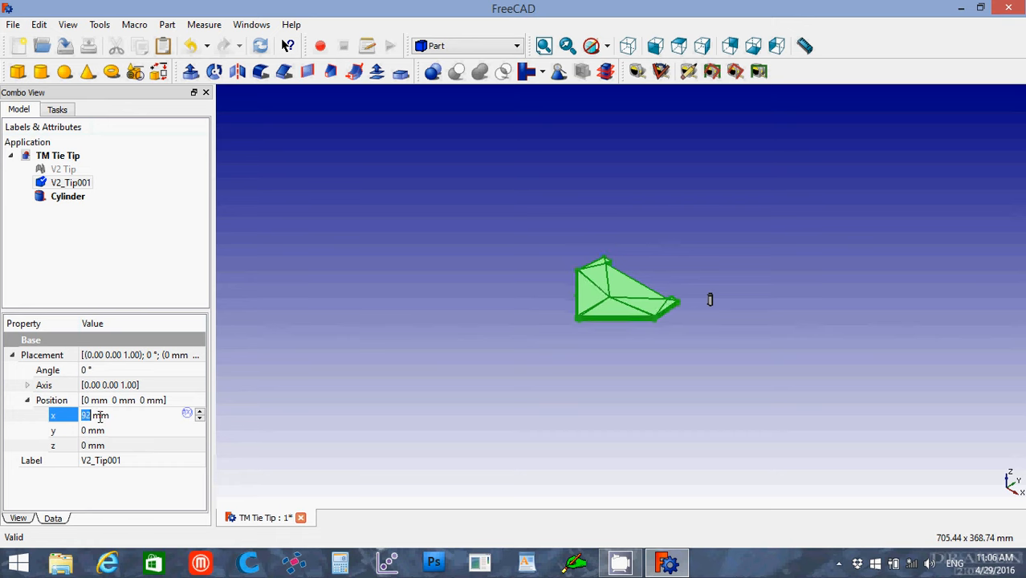
scroll(99, 416, "up", 17)
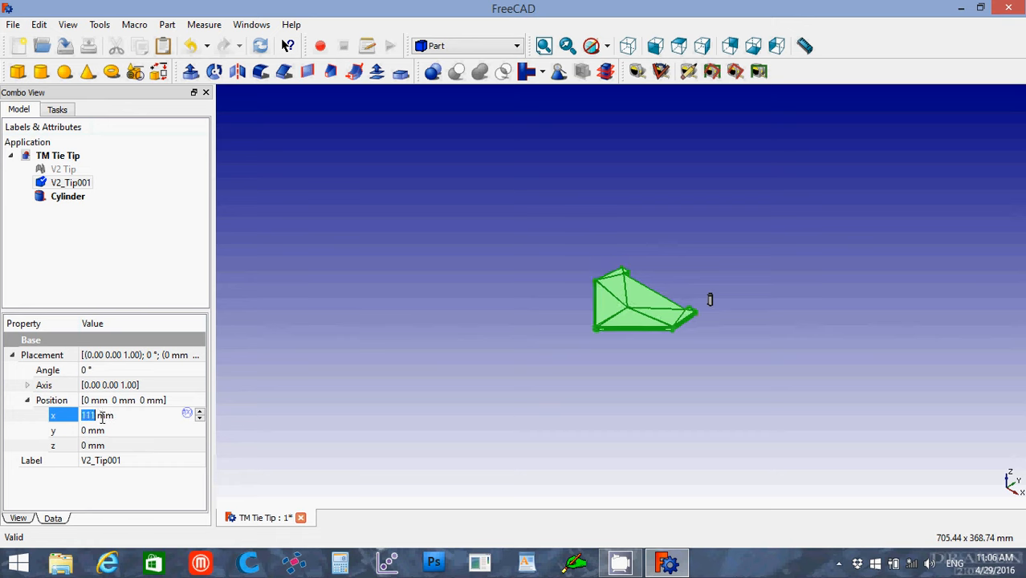
scroll(99, 416, "up", 19)
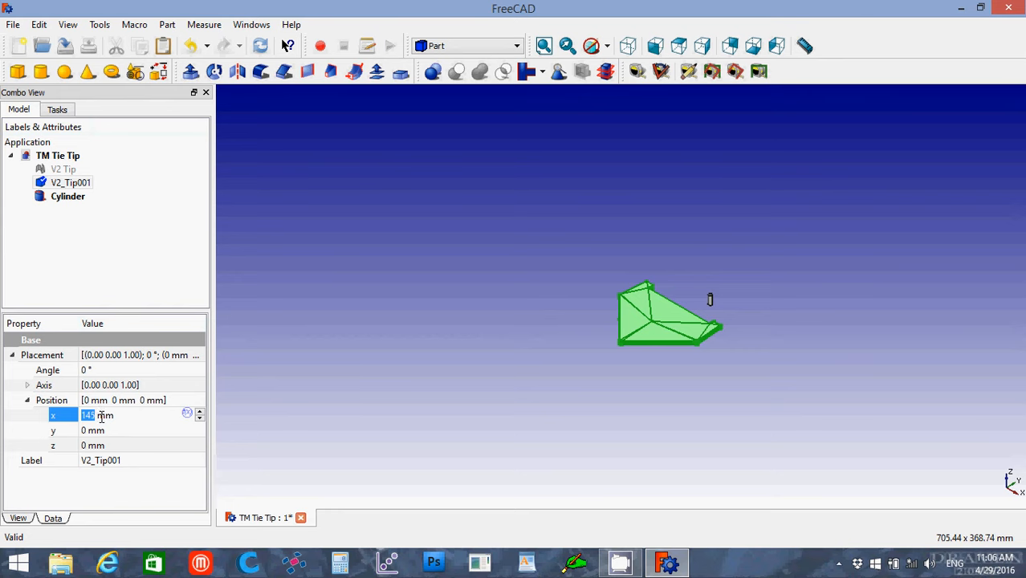
scroll(101, 416, "up", 4)
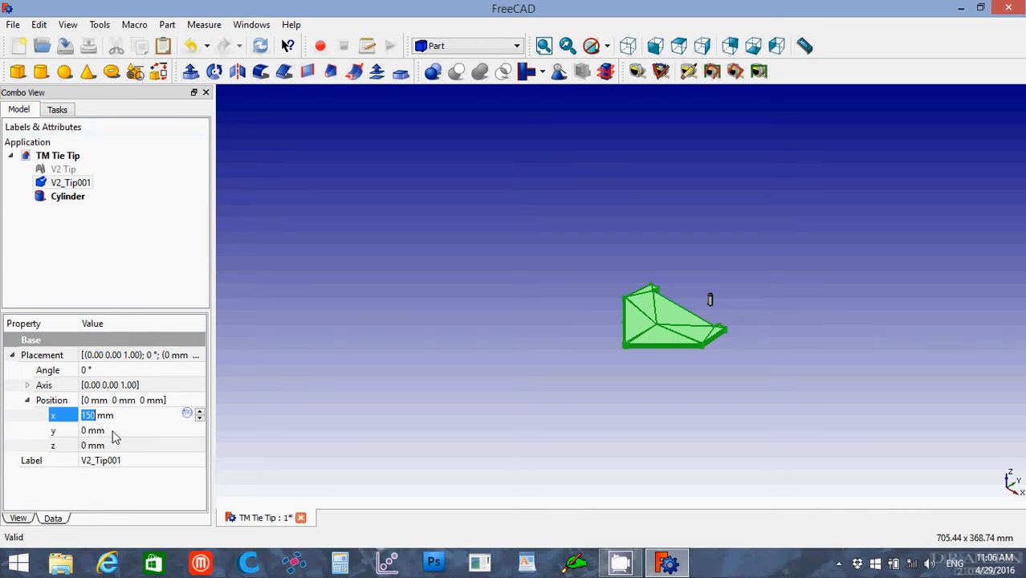
Step: Set the y position of V2_Tip001 to 62 mm
left_click(112, 431)
left_click(112, 431)
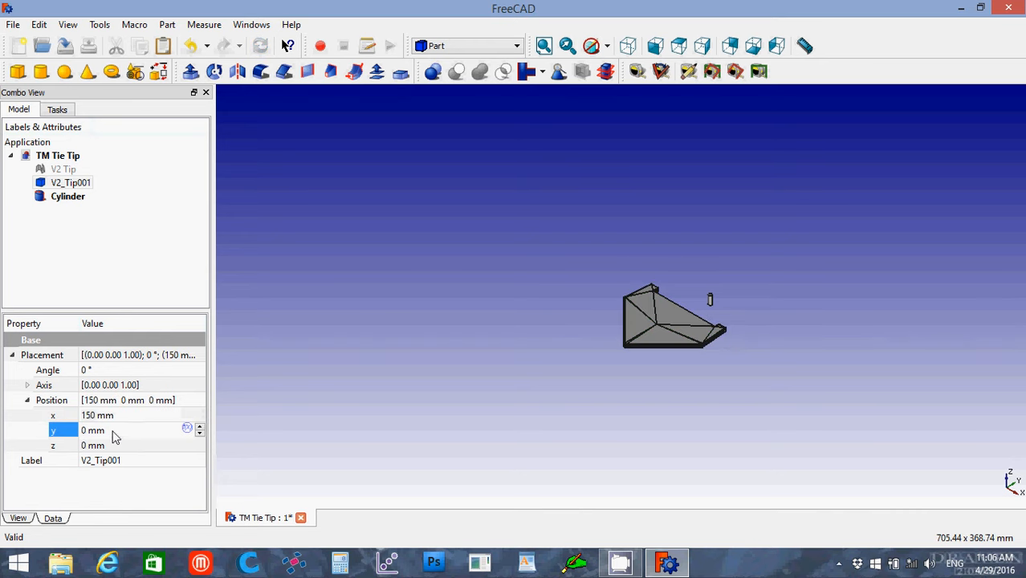
scroll(112, 431, "up", 20)
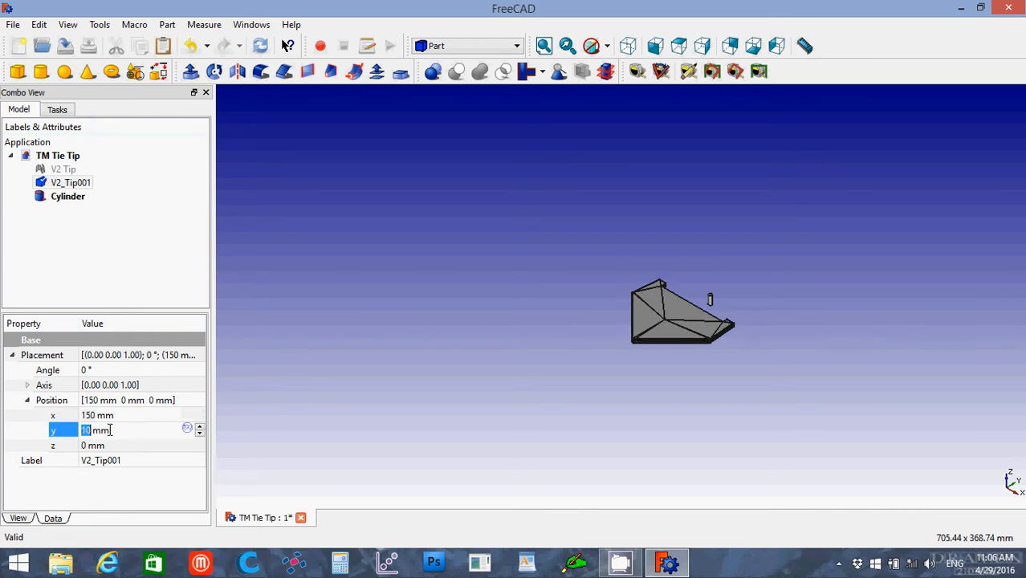
scroll(110, 432, "up", 16)
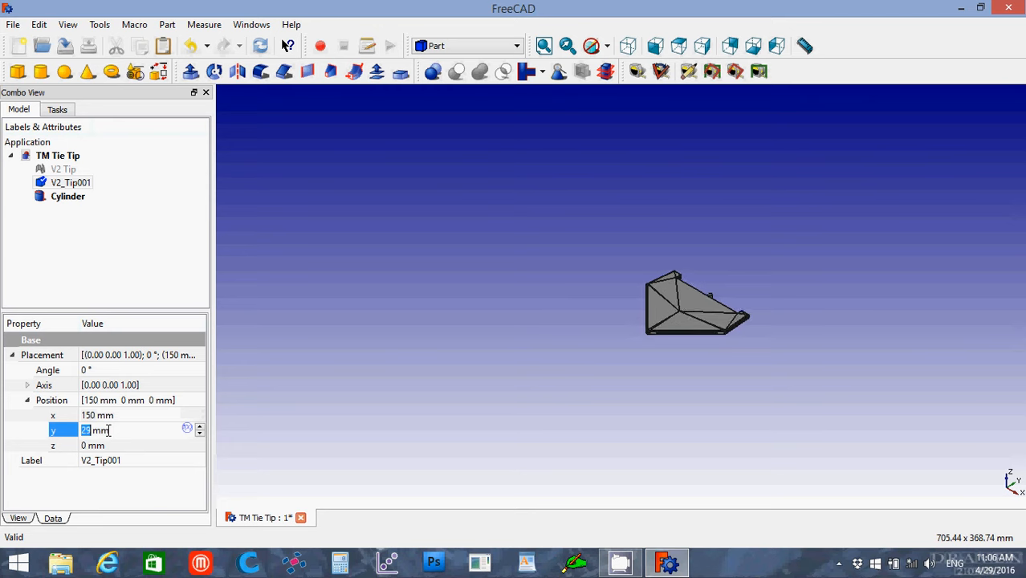
scroll(110, 430, "up", 13)
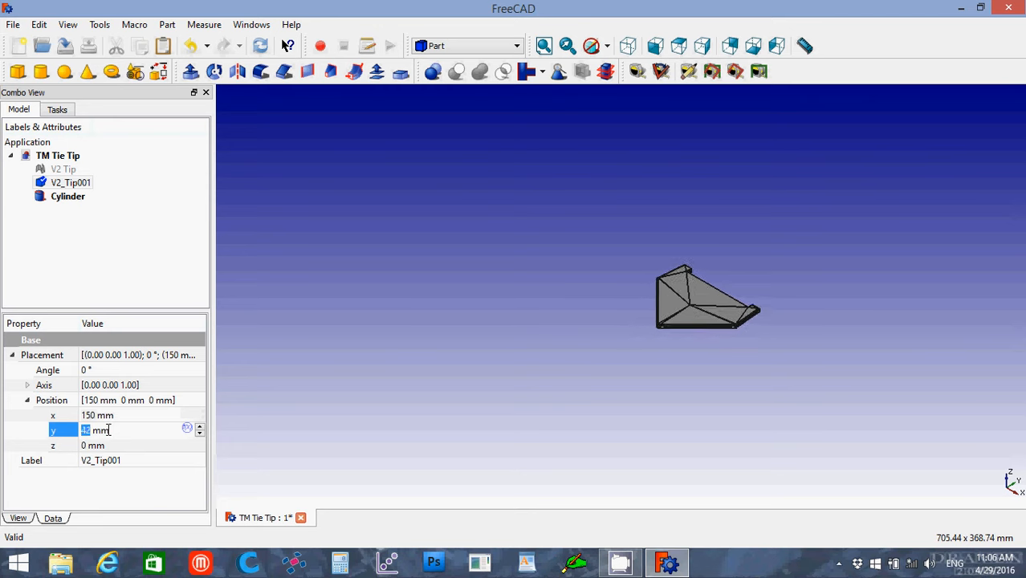
scroll(110, 430, "up", 8)
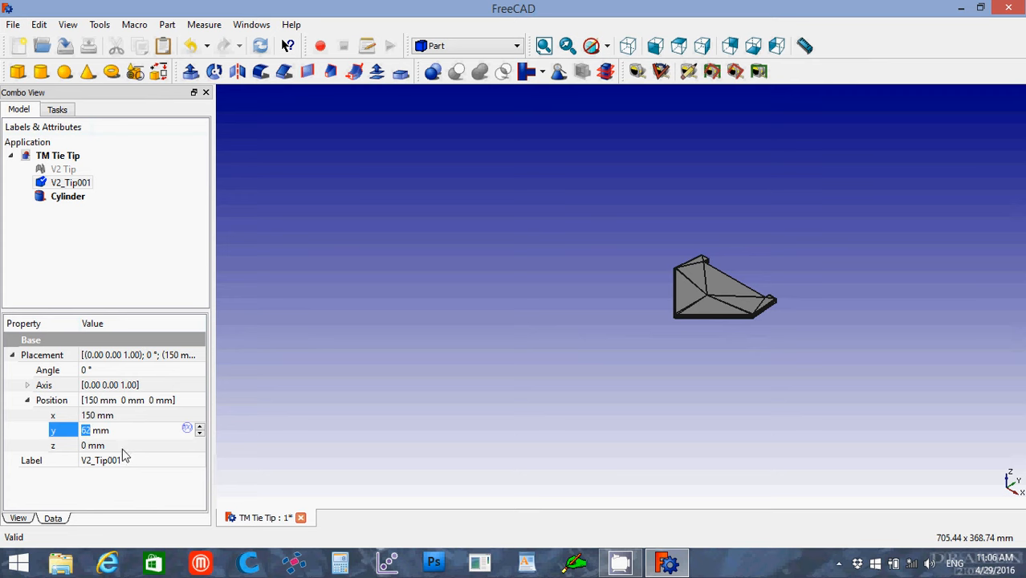
Step: Set the z position of V2_Tip001 to -44 mm
left_click(124, 451)
scroll(122, 449, "down", 6)
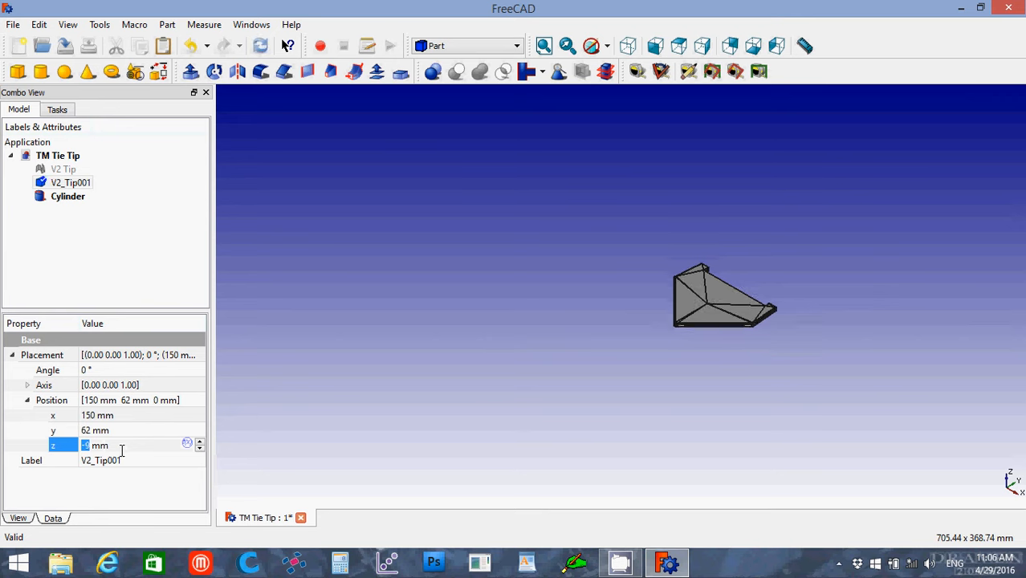
scroll(122, 451, "down", 9)
scroll(121, 449, "down", 10)
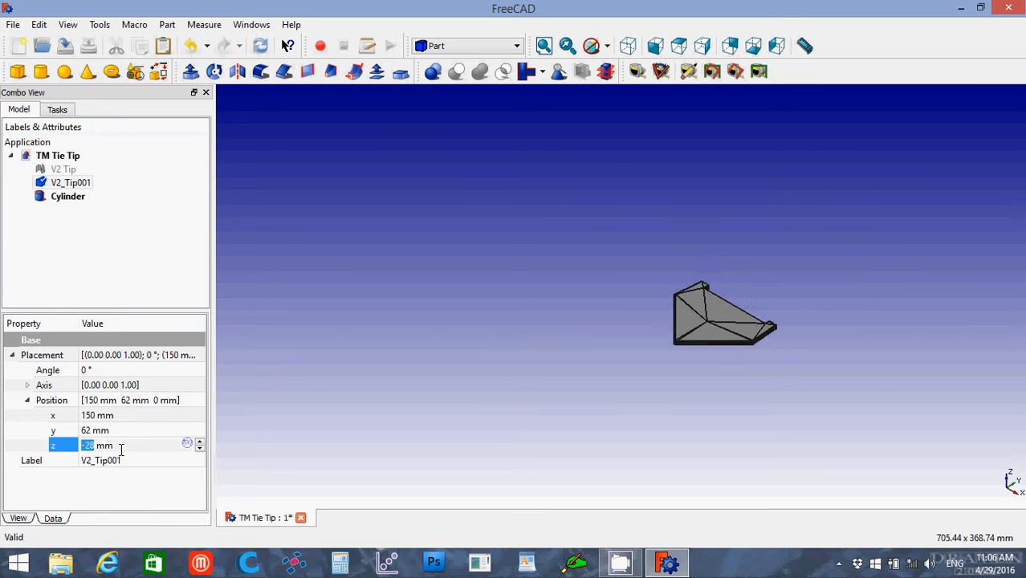
scroll(120, 450, "down", 10)
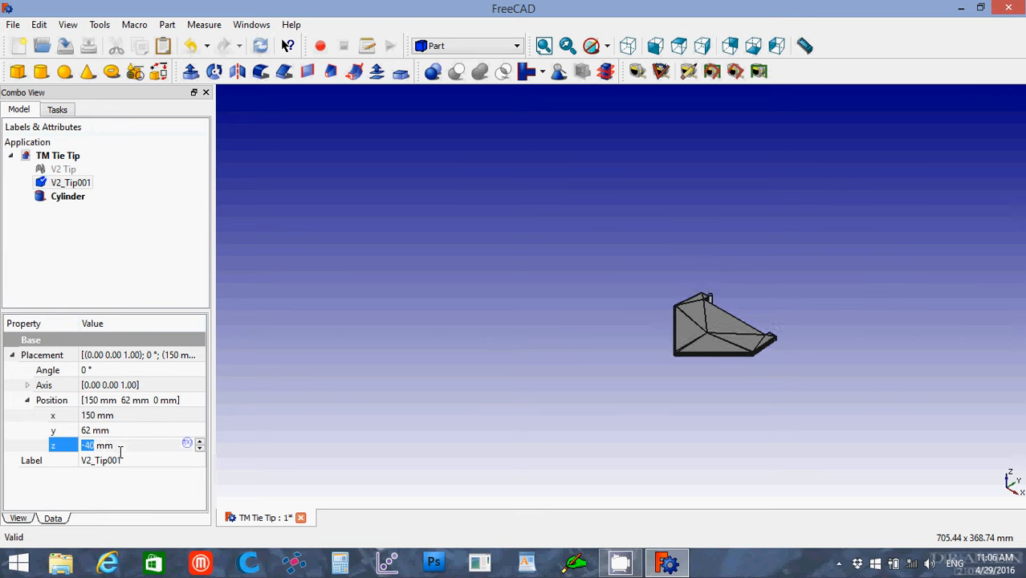
scroll(120, 450, "down", 4)
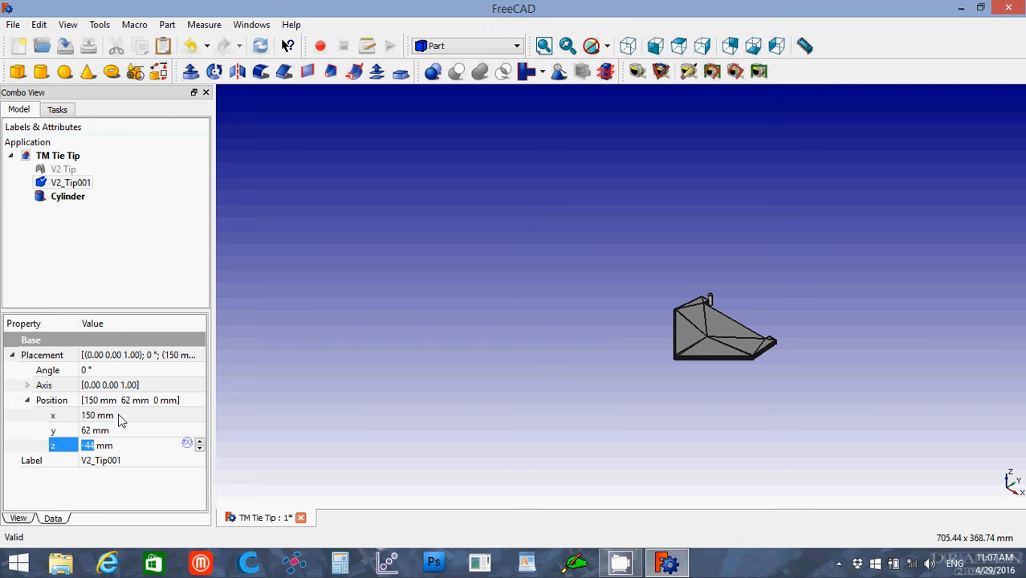
Step: Change the x position of V2_Tip001 to 125 mm
left_click(119, 415)
scroll(119, 417, "down", 2)
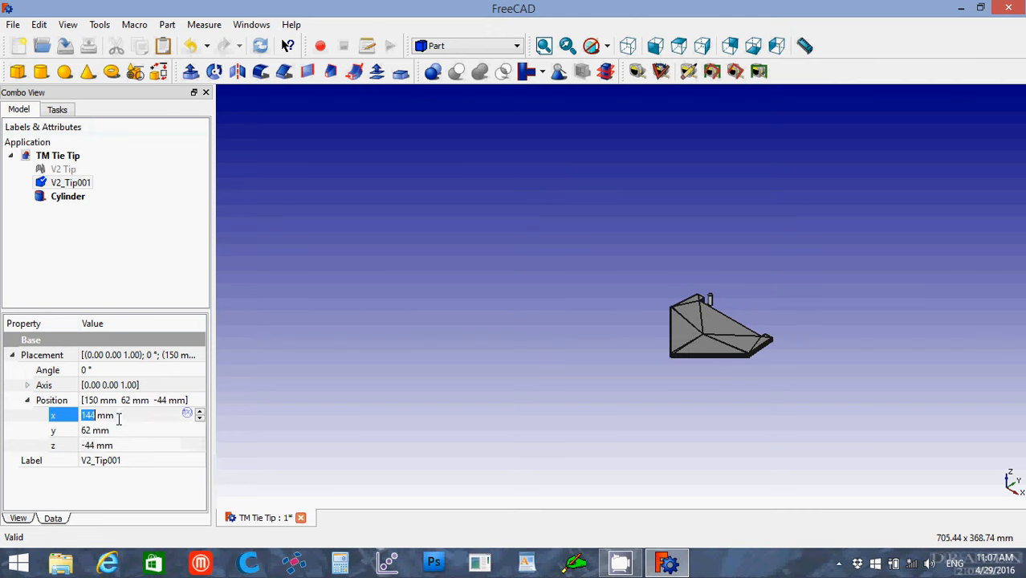
scroll(119, 417, "down", 4)
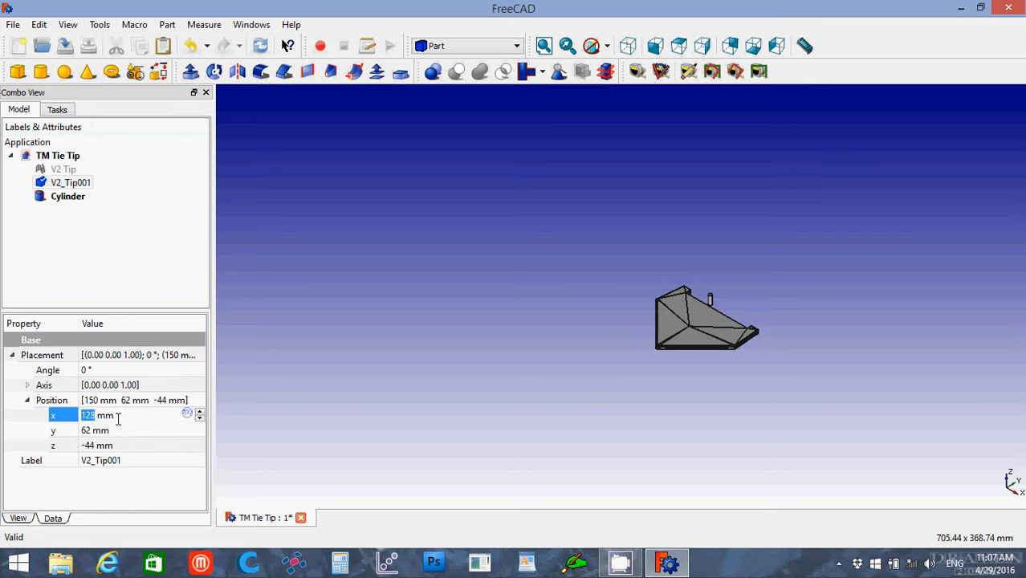
scroll(117, 417, "down", 1)
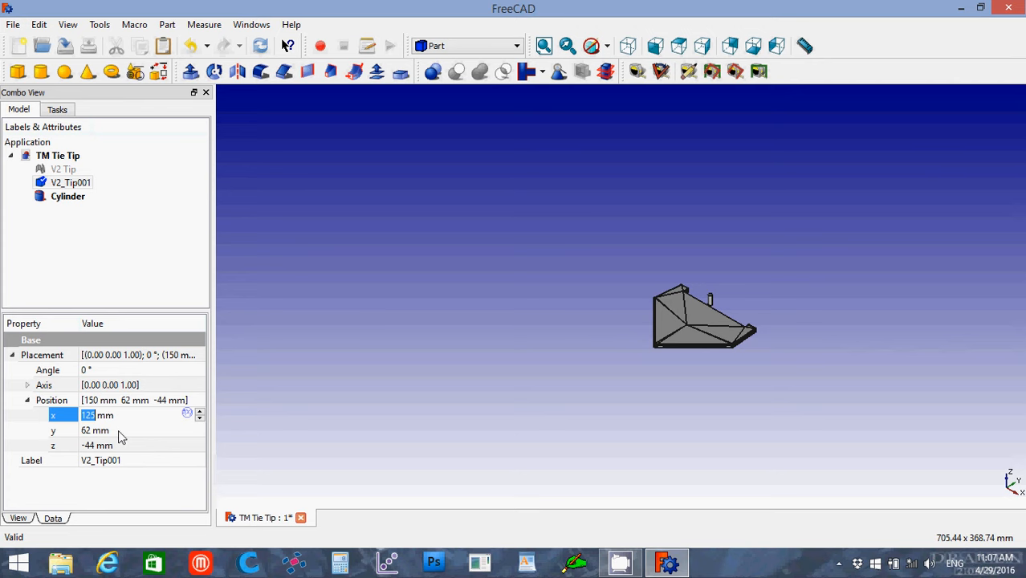
Step: Change the y position of V2_Tip001 to 91 mm
left_click(118, 431)
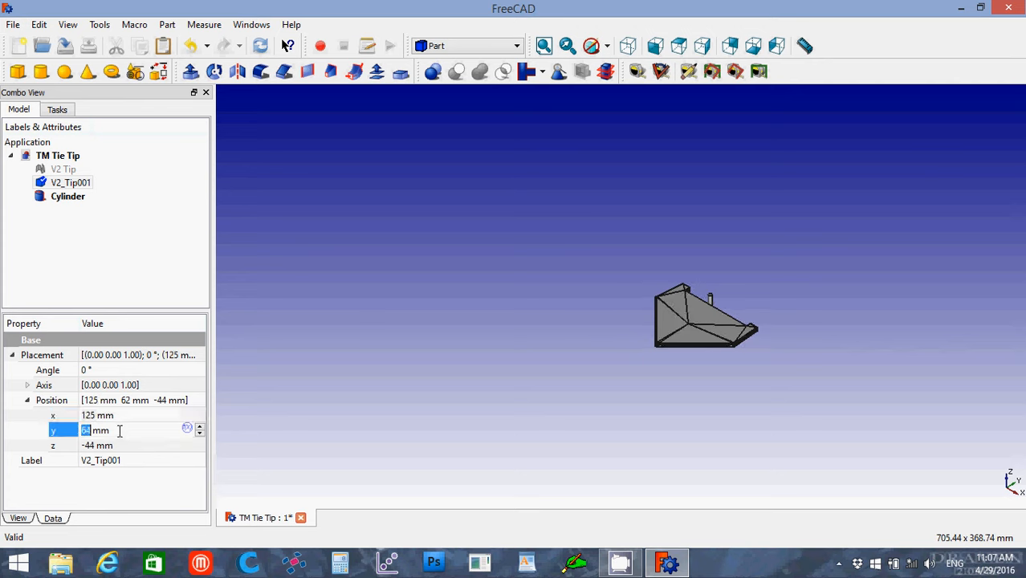
scroll(119, 430, "up", 4)
scroll(119, 431, "up", 18)
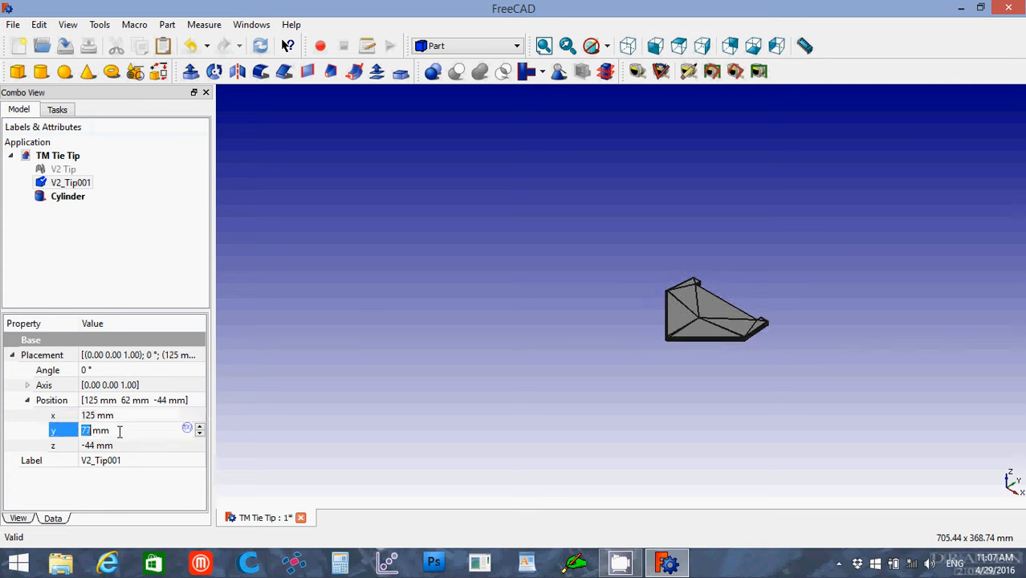
scroll(121, 431, "up", 1)
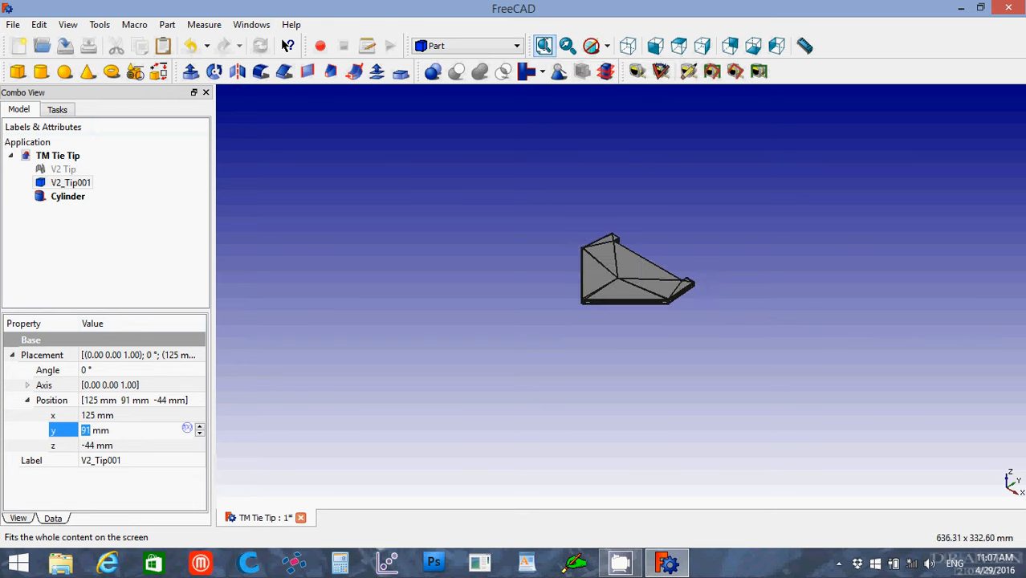
Step: Lower V2_Tip001 in the right view by setting its z position to -192 mm
left_click(703, 47)
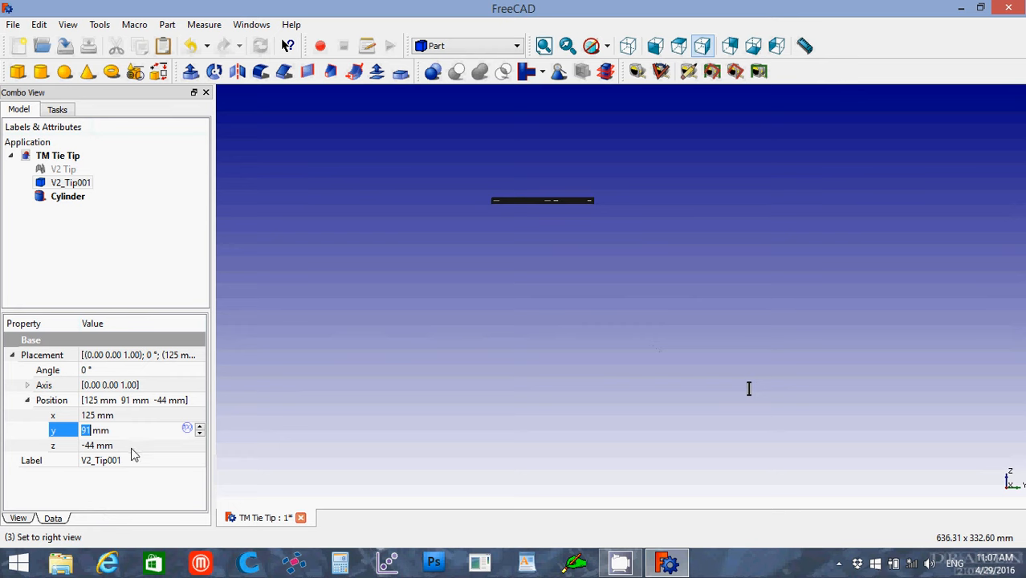
left_click(132, 448)
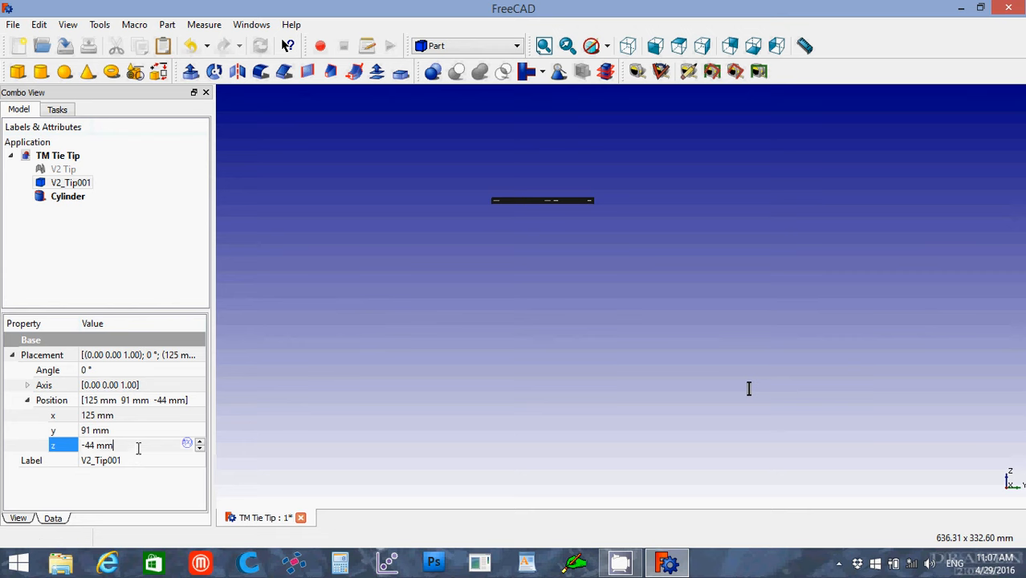
scroll(138, 450, "down", 8)
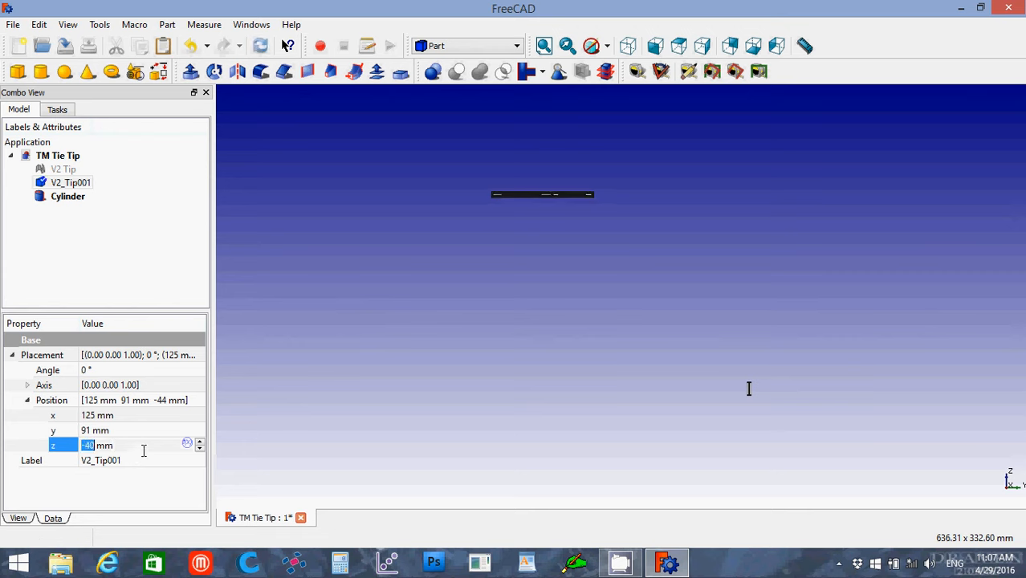
scroll(144, 451, "down", 6)
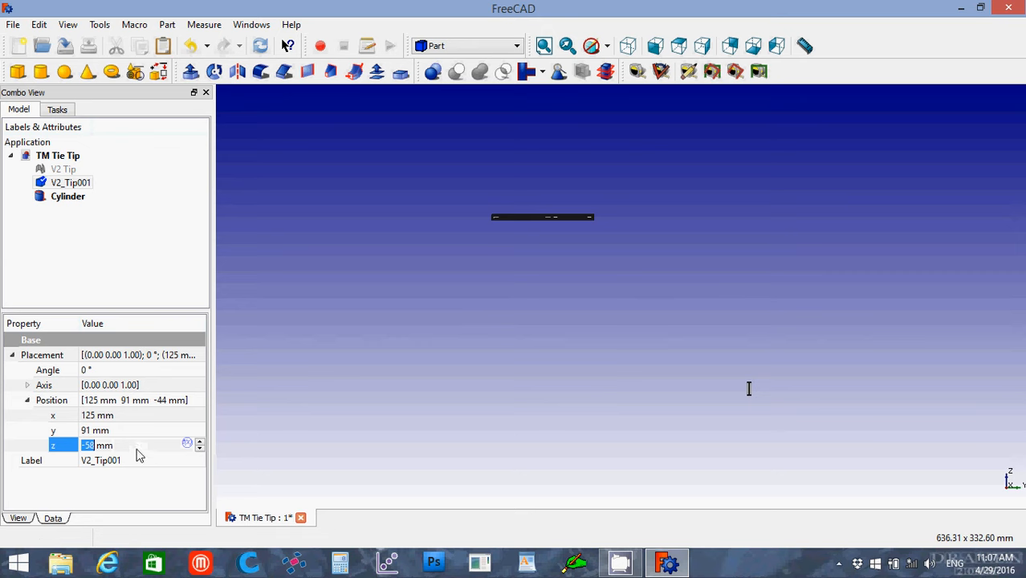
scroll(138, 451, "down", 20)
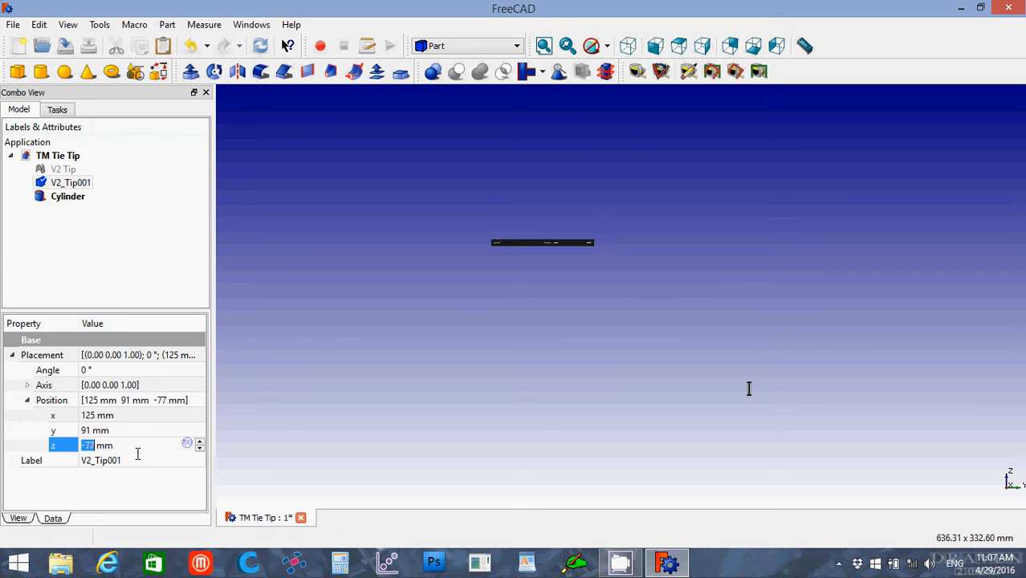
scroll(145, 444, "down", 20)
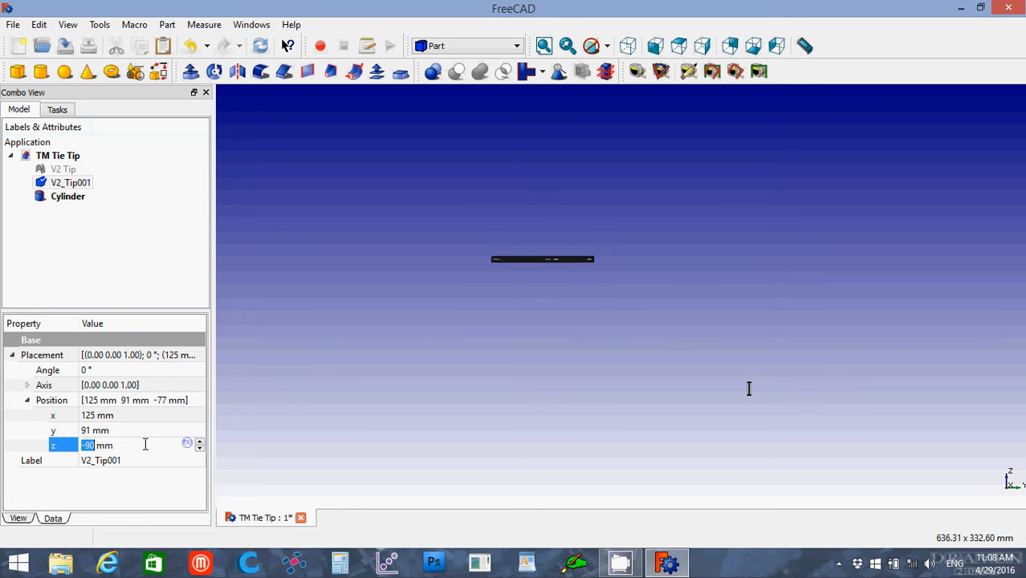
scroll(147, 446, "down", 13)
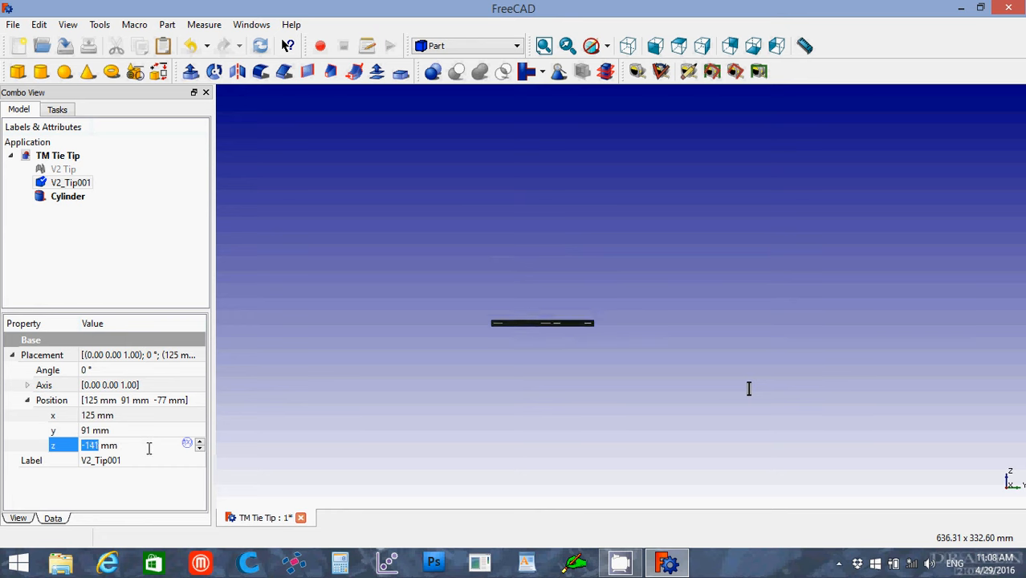
scroll(148, 449, "down", 13)
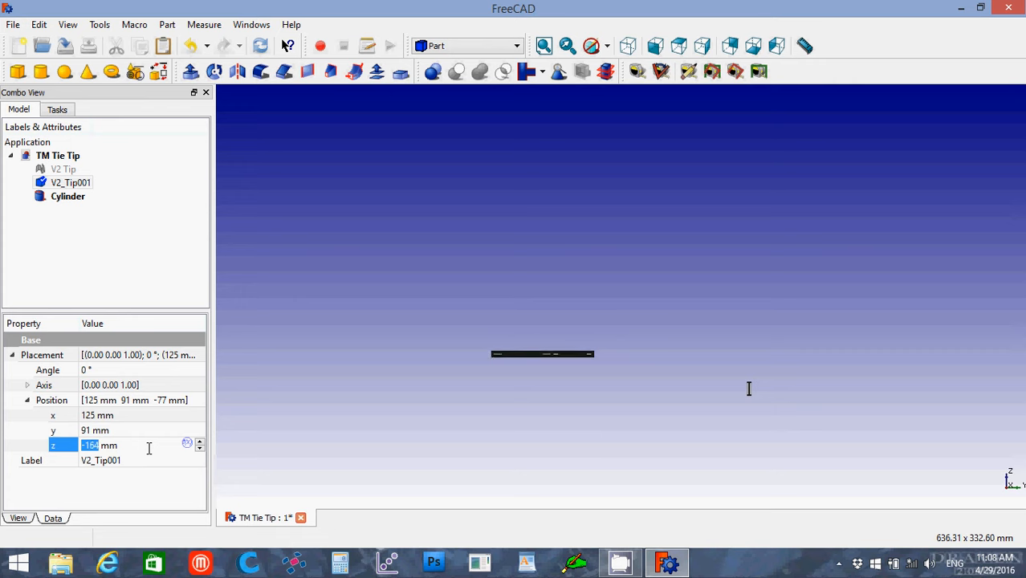
scroll(148, 448, "down", 12)
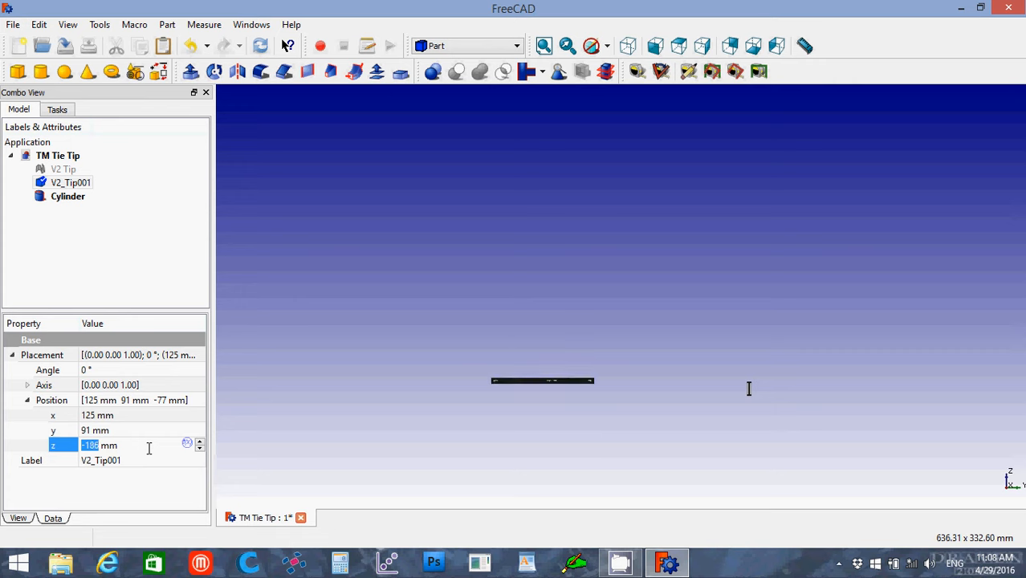
scroll(149, 448, "down", 6)
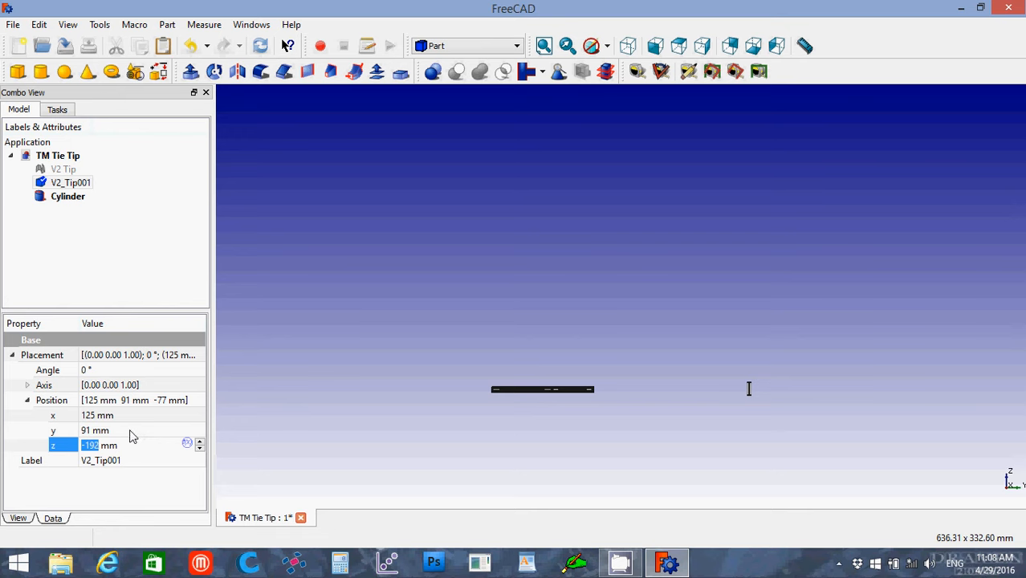
Step: Set the y position of V2_Tip001 to 246 mm
left_click(132, 436)
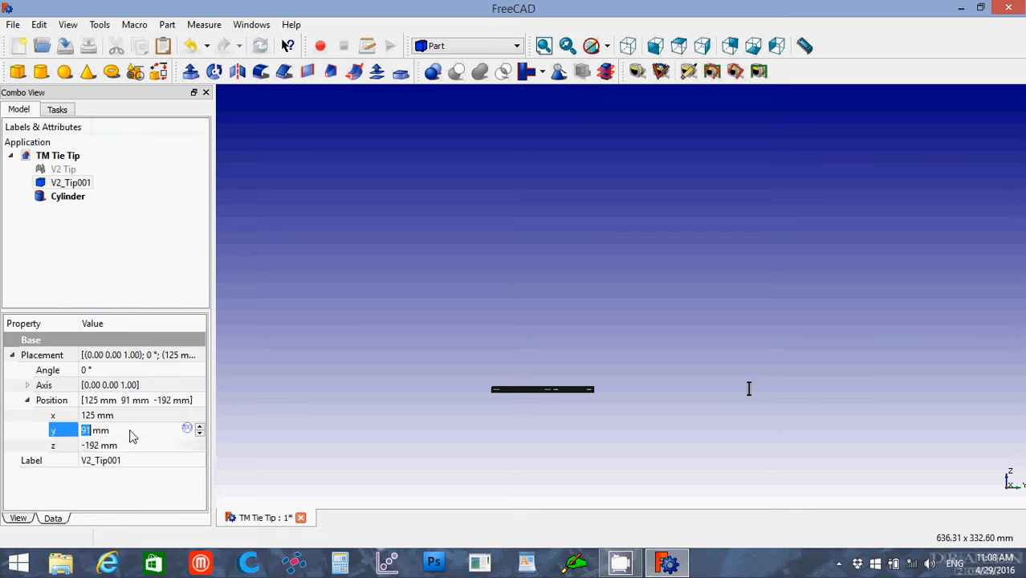
scroll(134, 434, "up", 20)
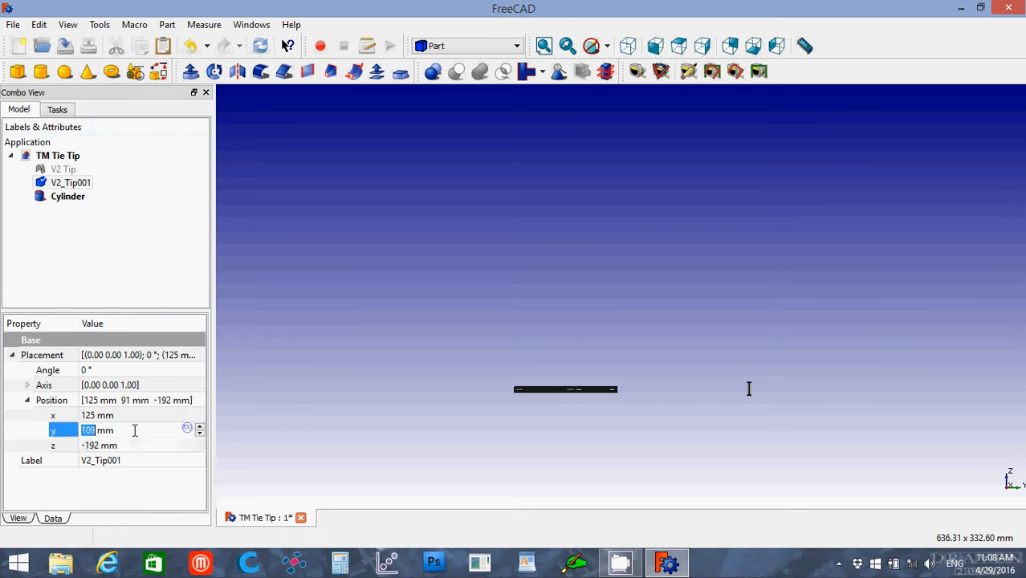
scroll(134, 431, "up", 20)
scroll(135, 431, "up", 13)
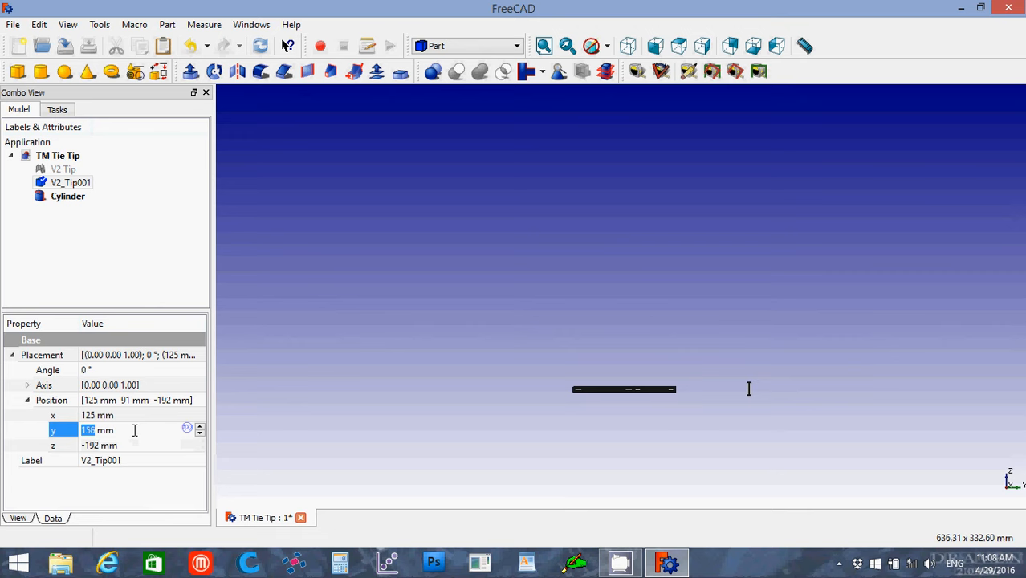
scroll(135, 431, "up", 20)
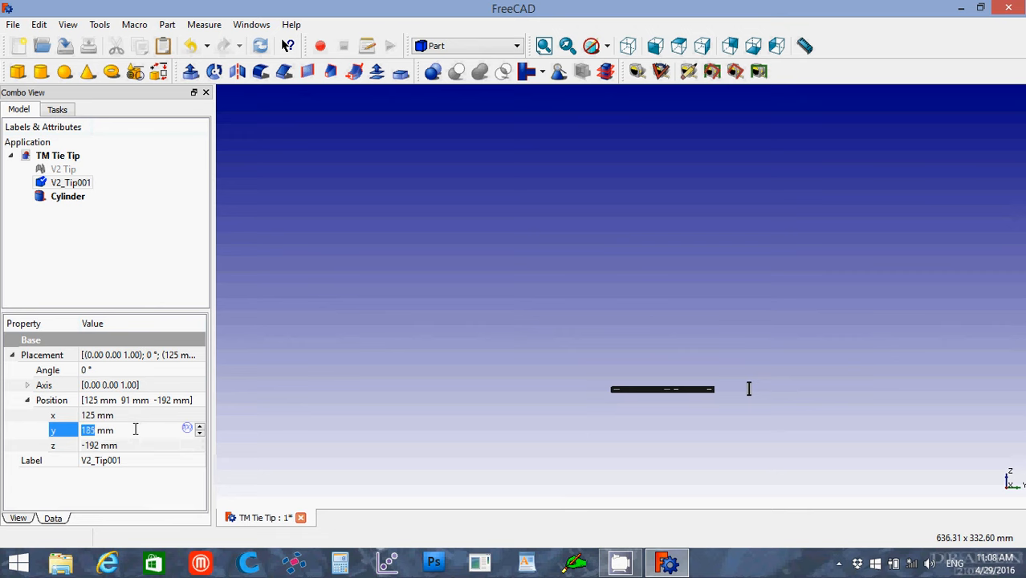
scroll(134, 430, "up", 20)
scroll(135, 430, "up", 20)
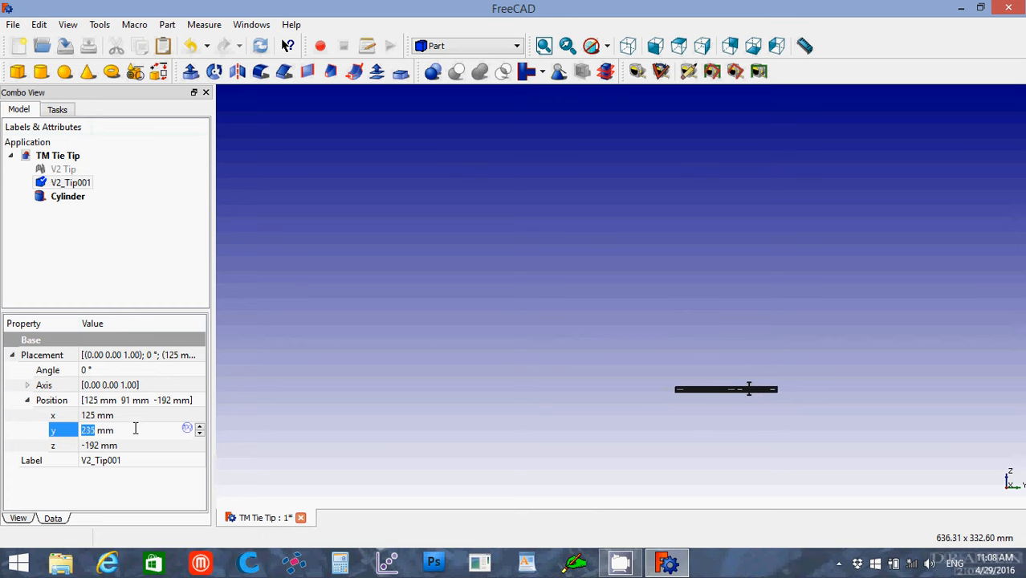
scroll(135, 429, "up", 10)
scroll(135, 429, "up", 2)
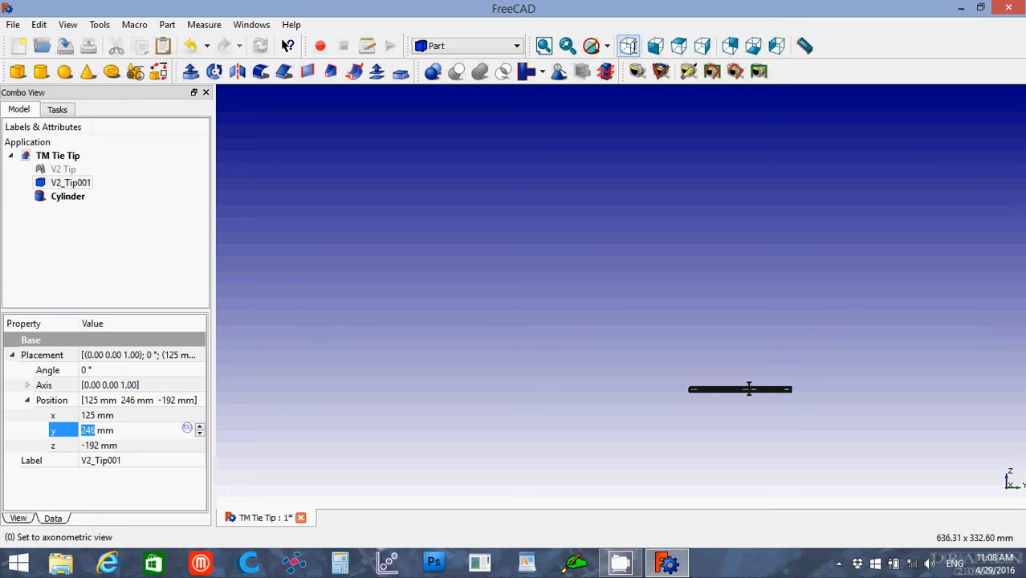
Step: In the axonometric view, set the x position of V2_Tip001 to -34 mm so the plate surrounds the cylinder
left_click(634, 47)
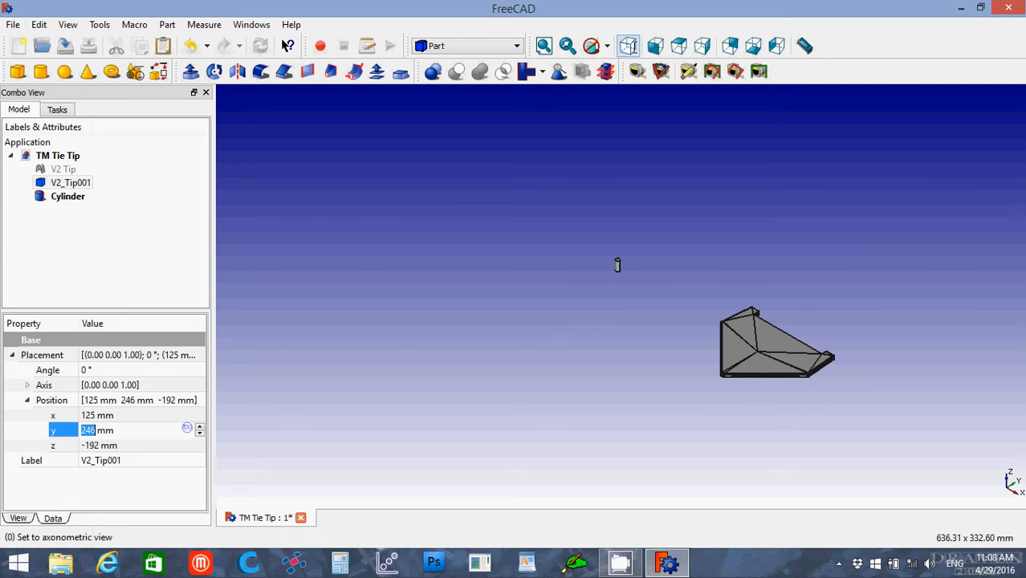
left_click(544, 47)
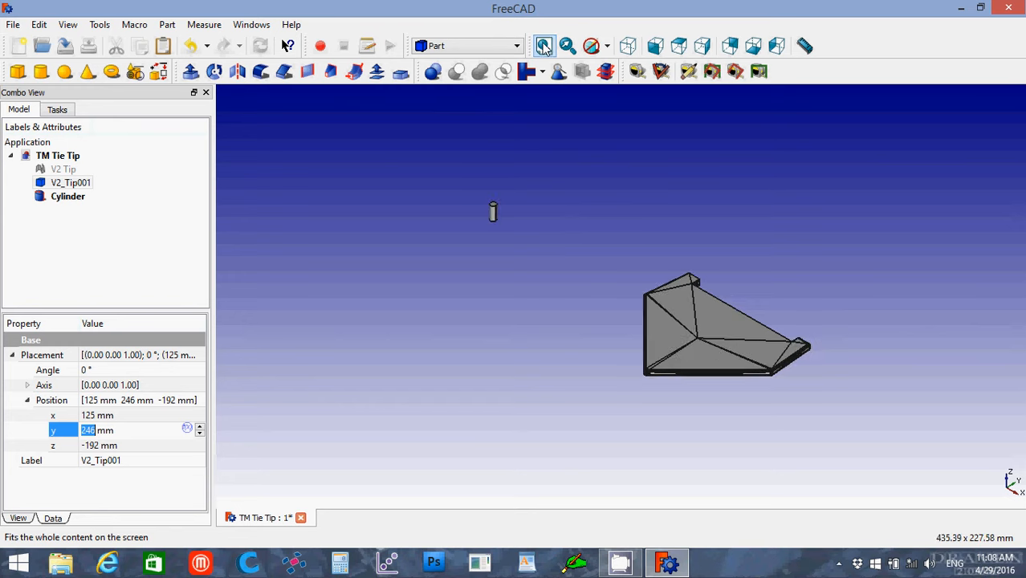
left_click(115, 417)
left_click(115, 417)
scroll(118, 418, "down", 20)
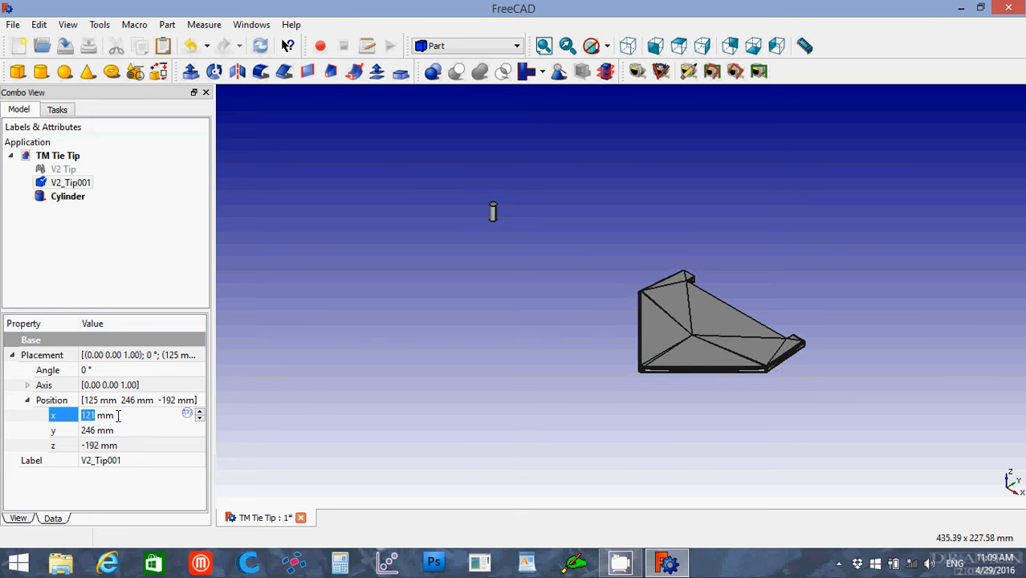
scroll(118, 416, "down", 20)
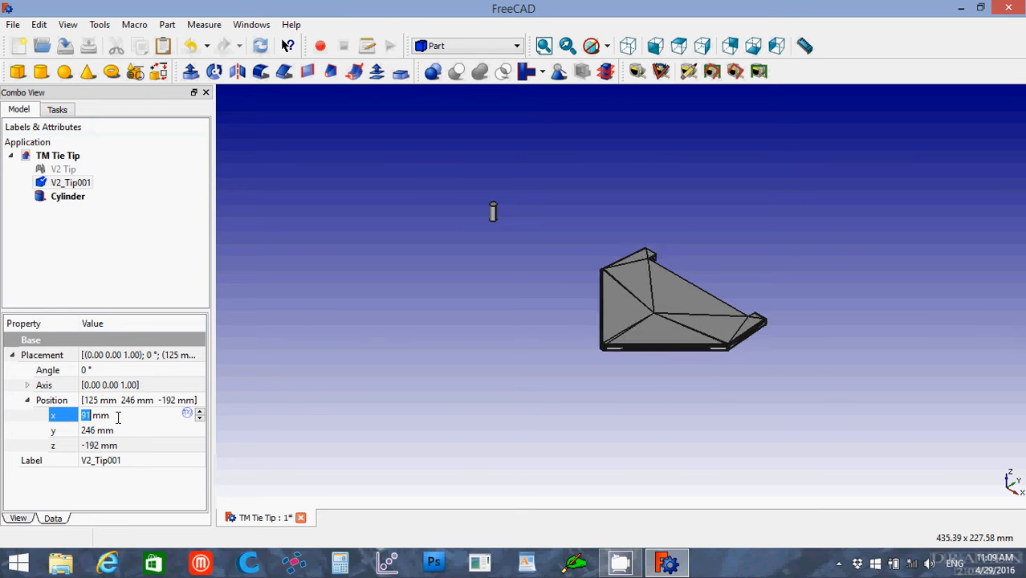
scroll(118, 417, "down", 20)
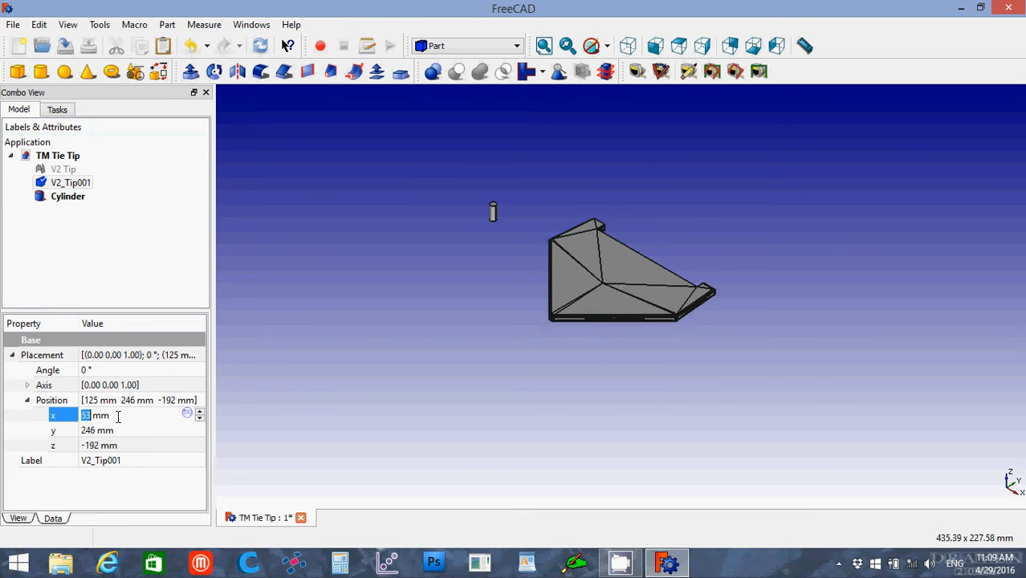
scroll(119, 417, "down", 20)
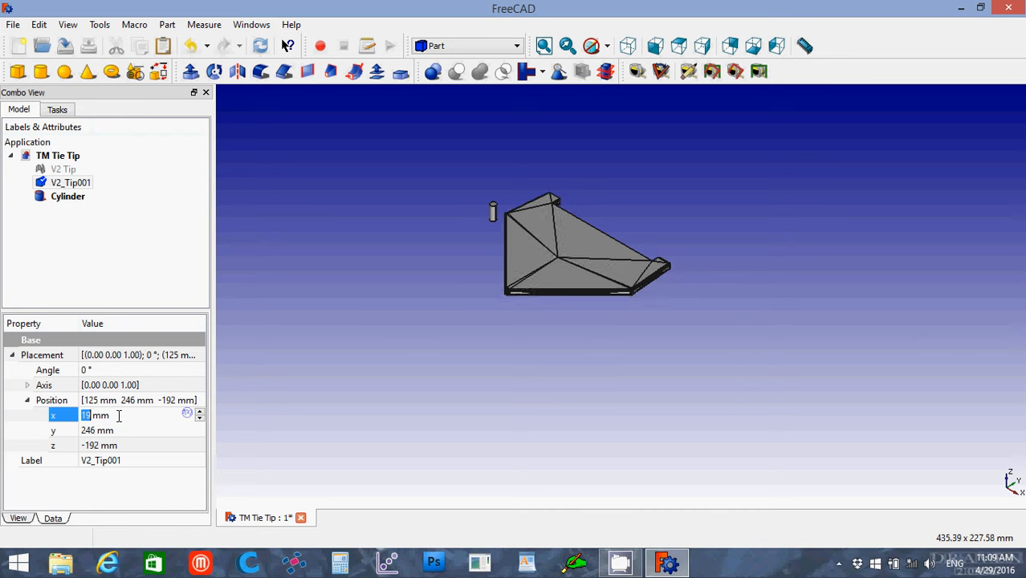
scroll(119, 415, "down", 20)
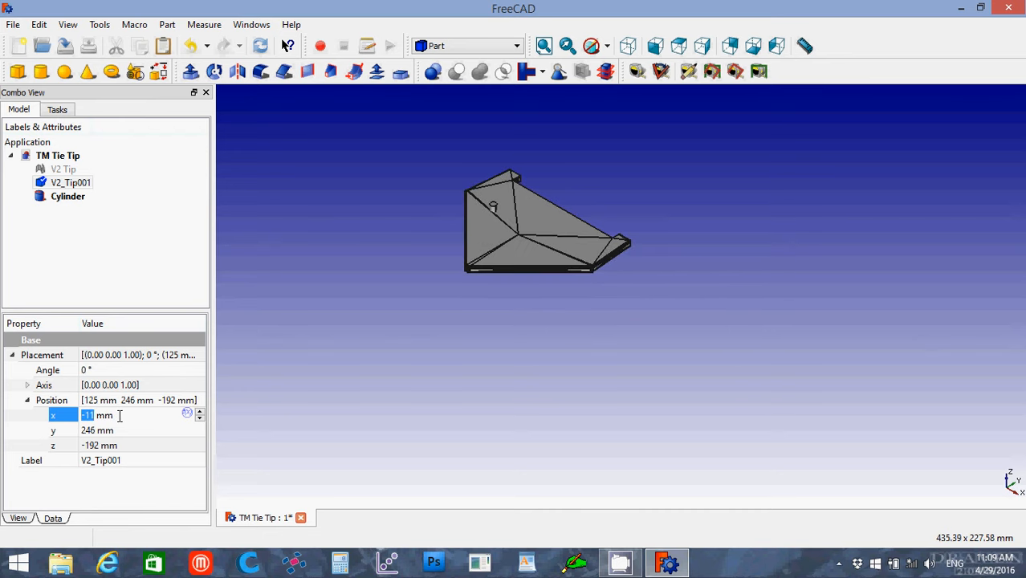
scroll(119, 415, "down", 15)
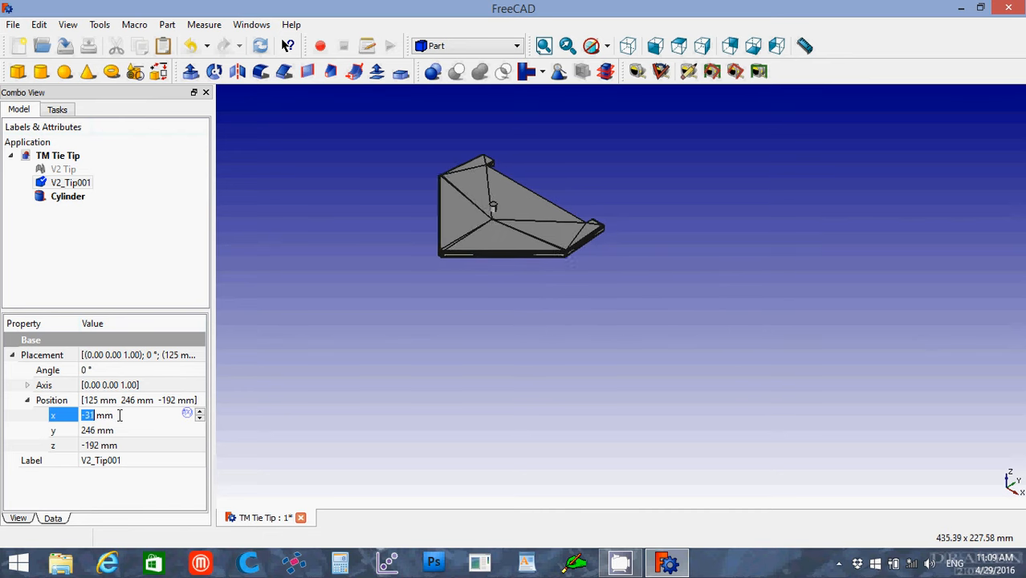
scroll(120, 416, "down", 1)
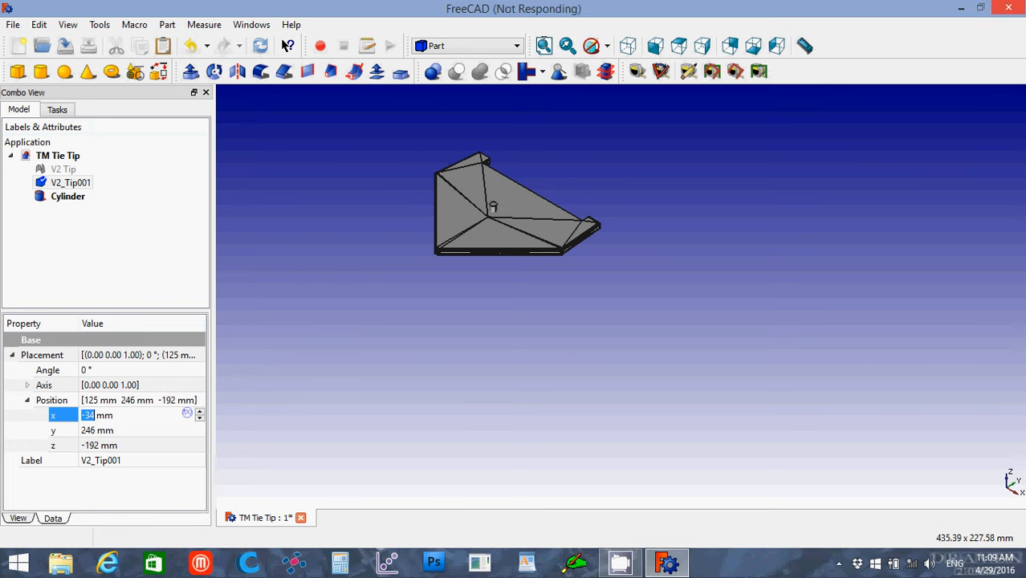
Step: Move the Cylinder along the plate by setting its x position to -18 mm
left_click(544, 46)
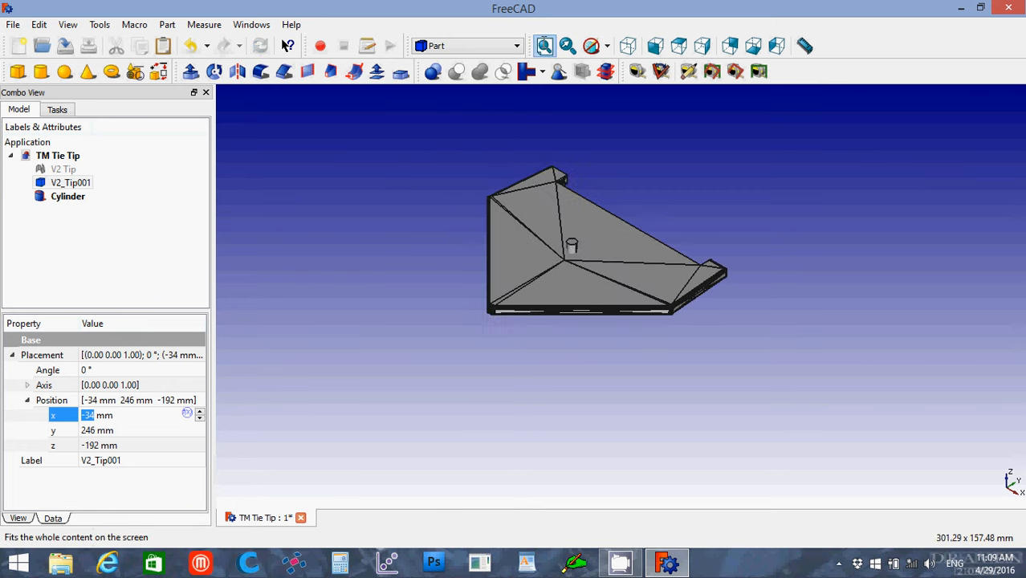
left_click(432, 371)
scroll(432, 371, "up", 5)
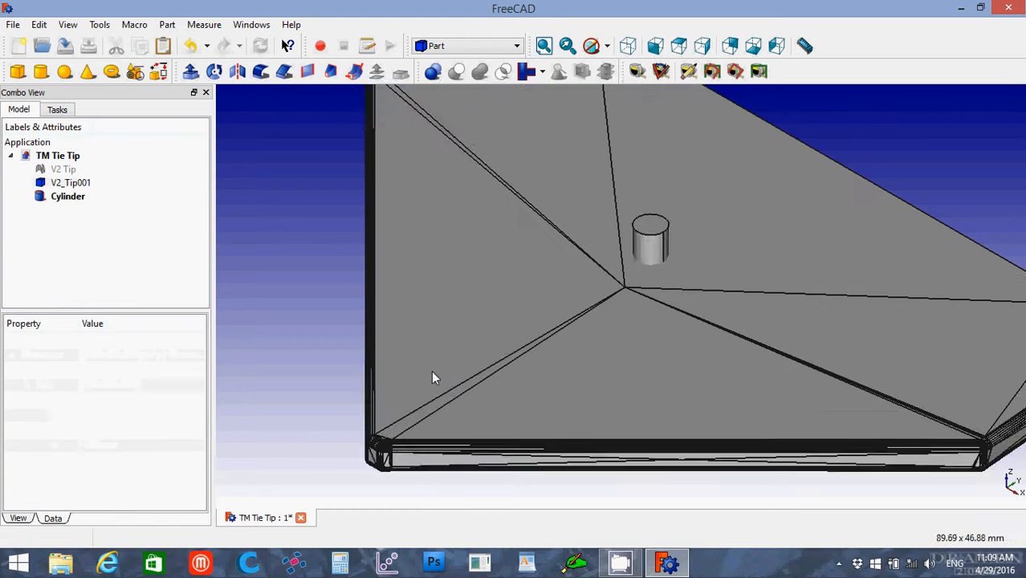
scroll(432, 371, "down", 1)
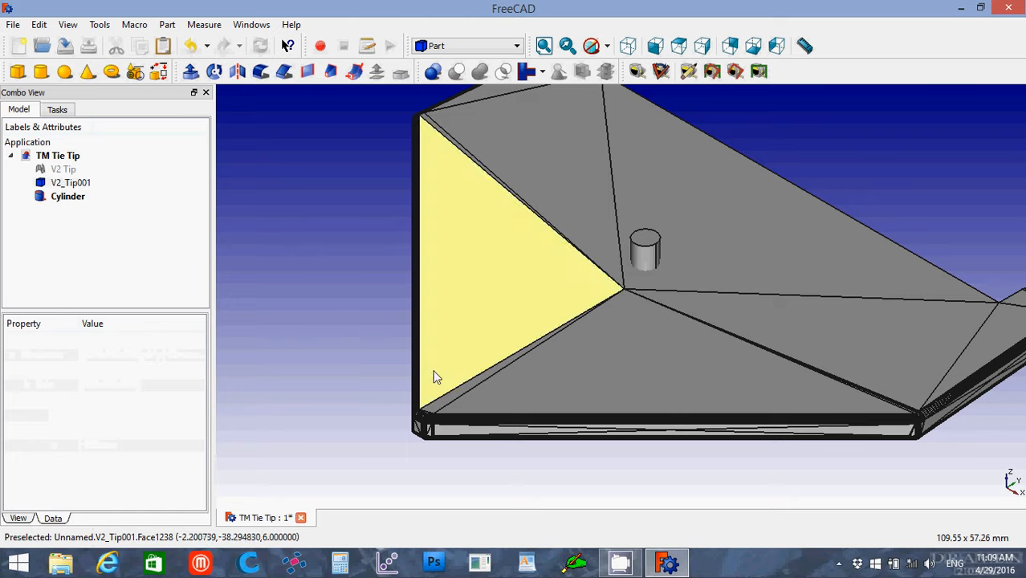
key("Up")
key("Down")
key("Down")
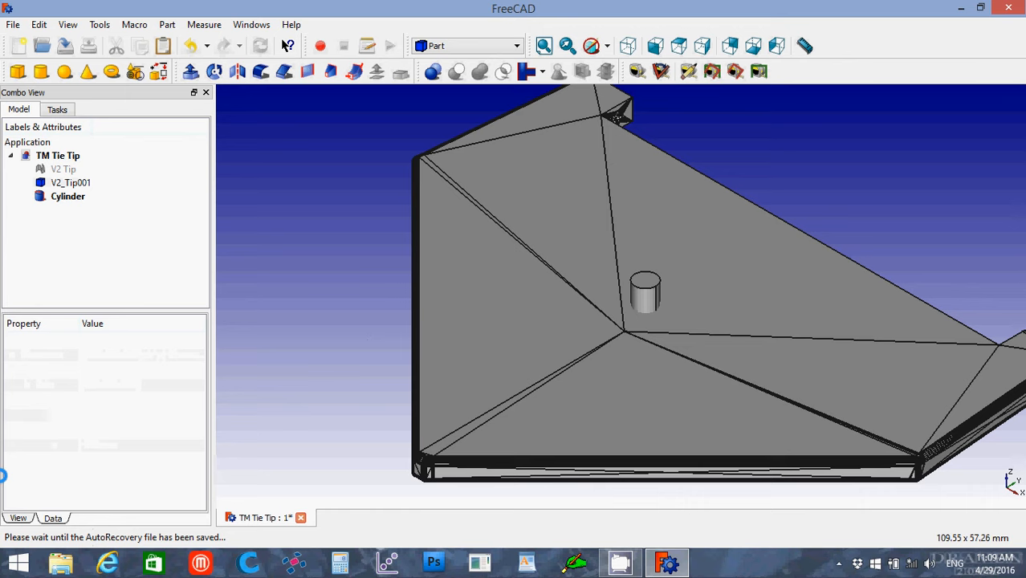
left_click(66, 201)
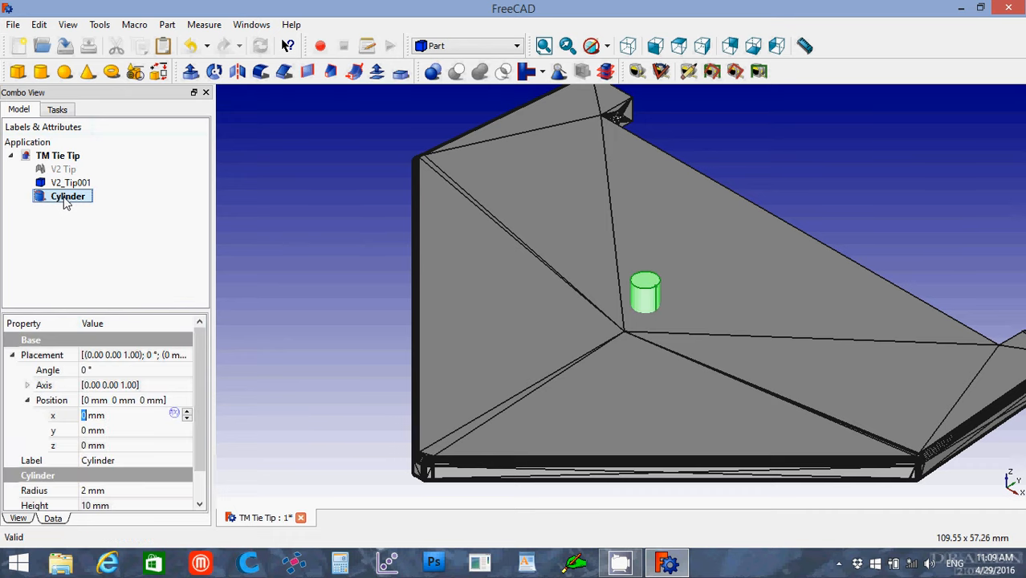
left_click(106, 415)
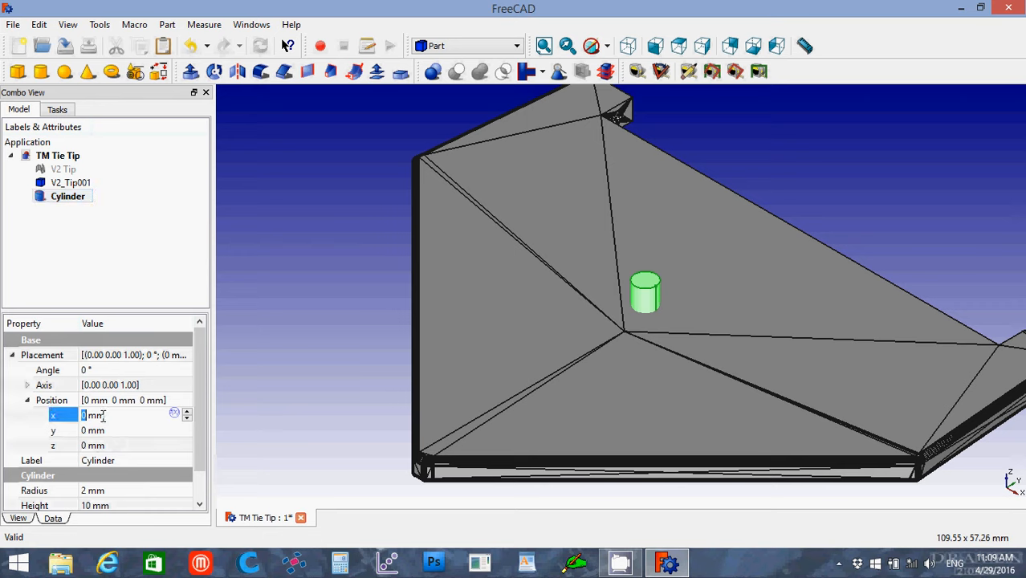
scroll(105, 416, "down", 15)
scroll(105, 418, "down", 3)
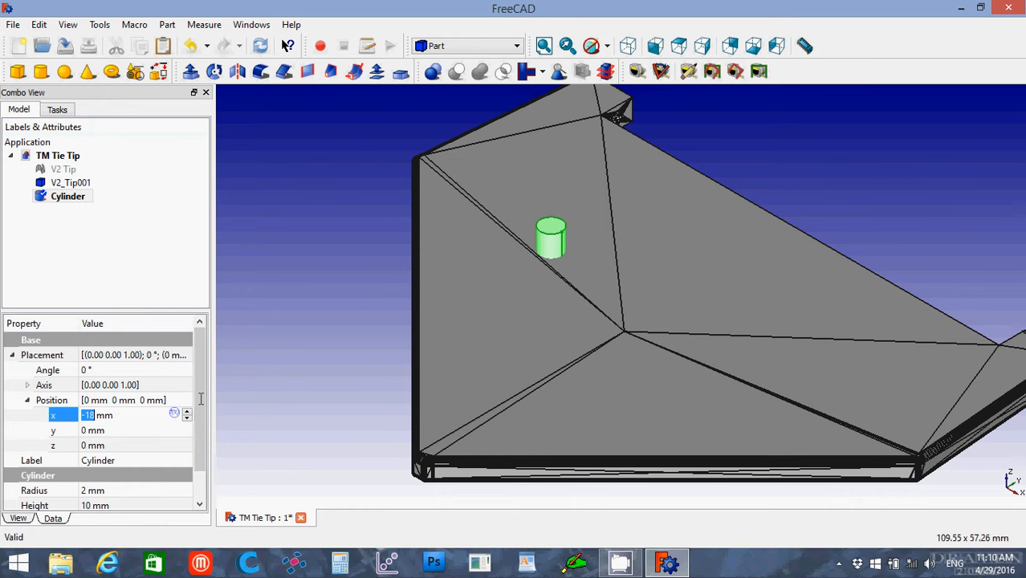
Step: Set the Cylinder's radius to 4 mm and deselect it
left_click(121, 492)
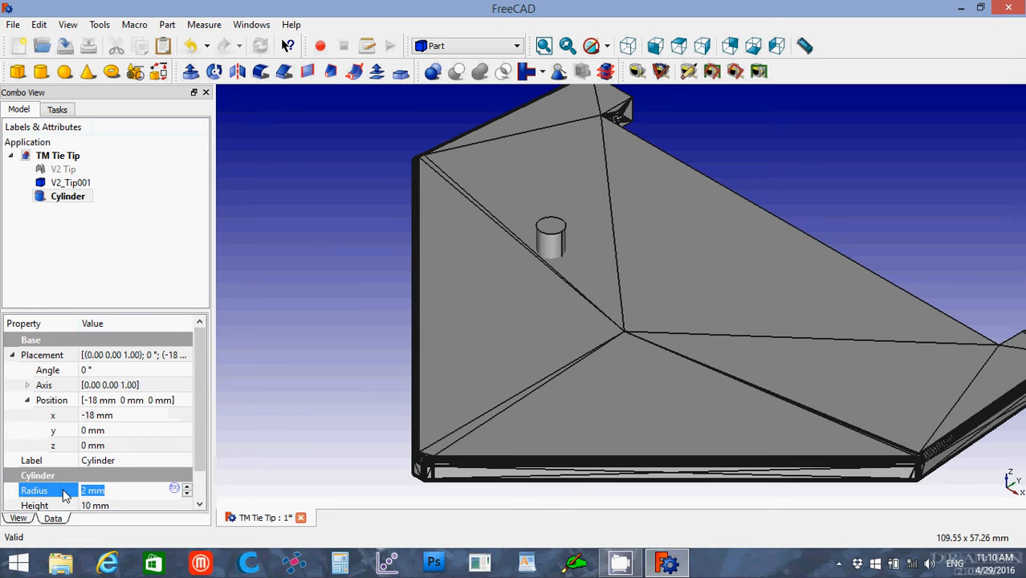
type("4")
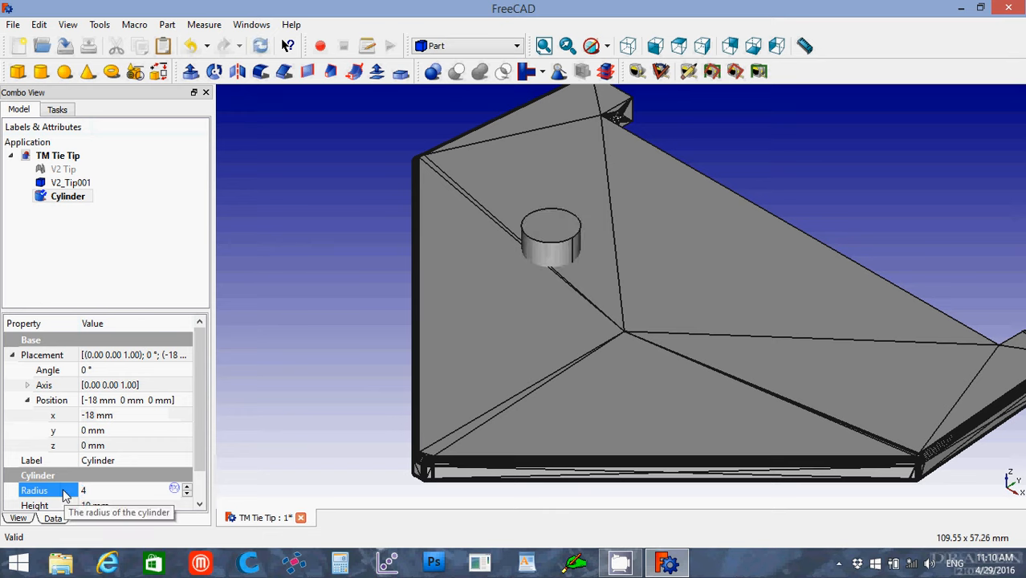
left_click(285, 426)
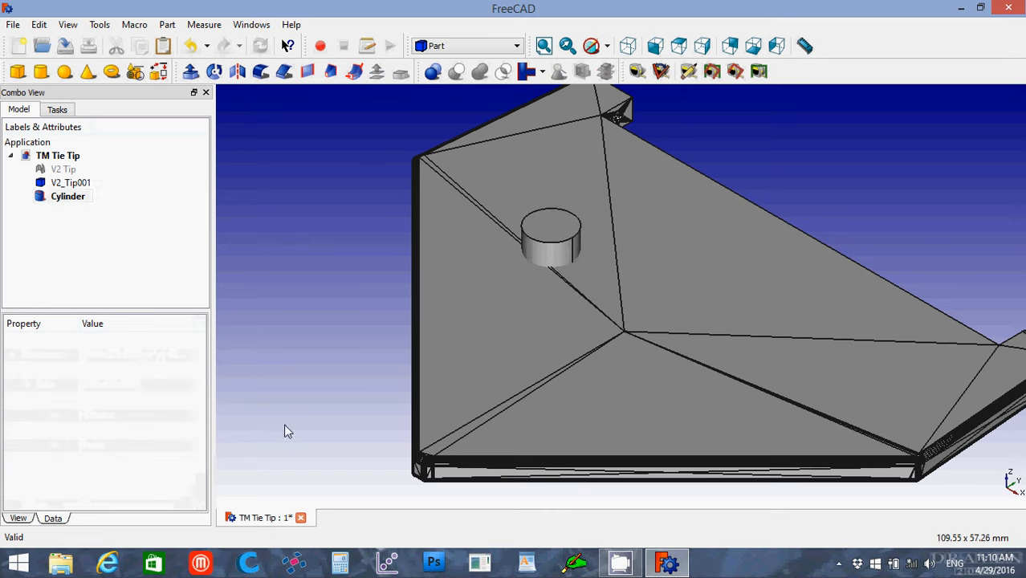
Step: Switch to the Draft workbench and create an array from the Cylinder
left_click(46, 195)
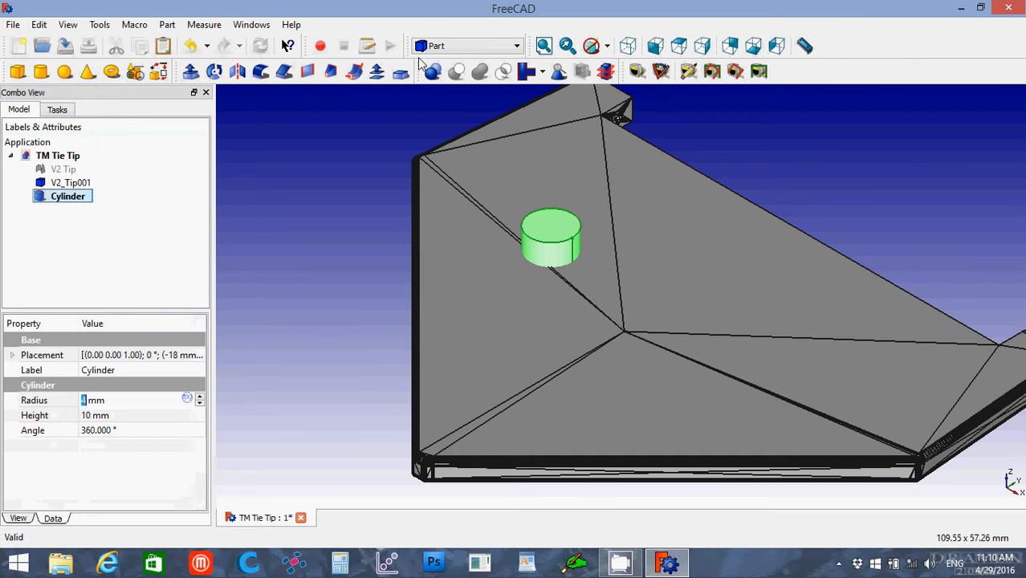
left_click(466, 46)
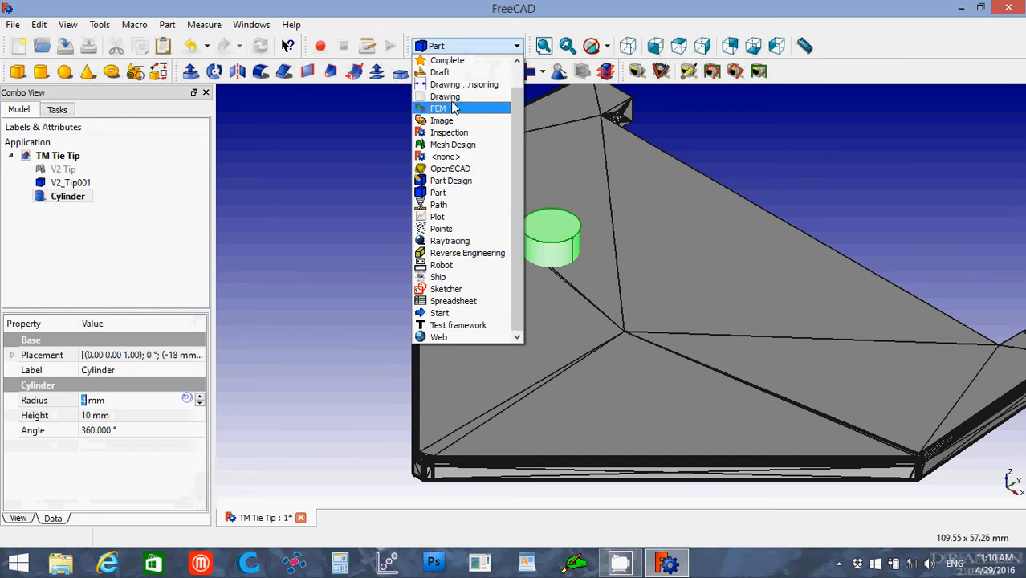
left_click(448, 75)
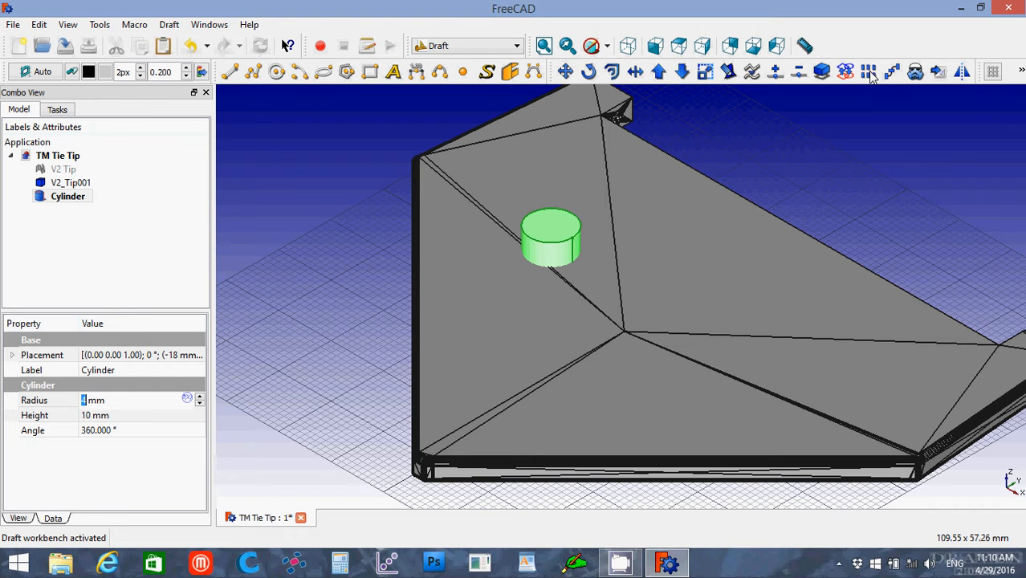
left_click(869, 72)
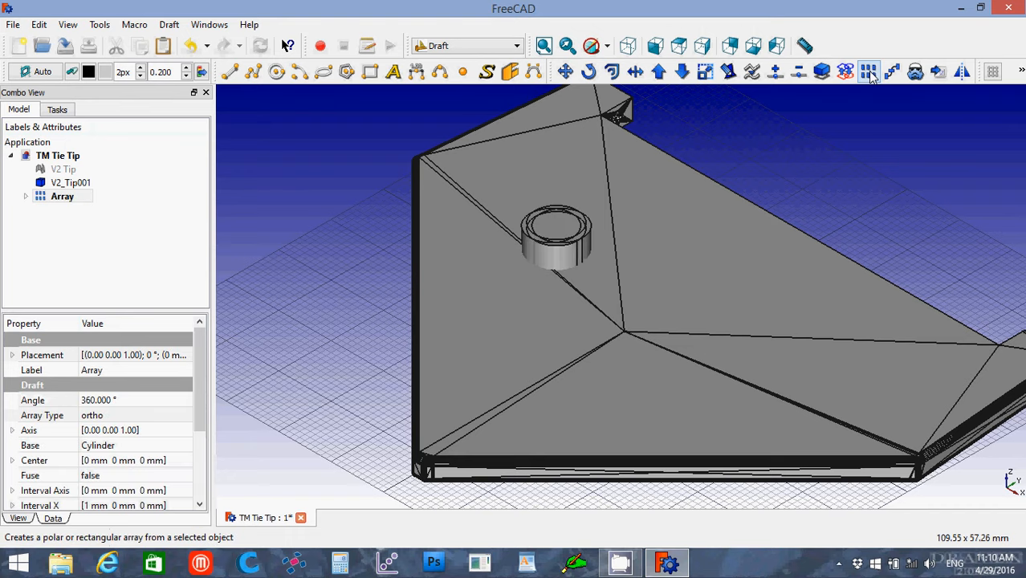
Step: Try creating a second array from the first one, using the polar type with 6 copies
left_click(869, 73)
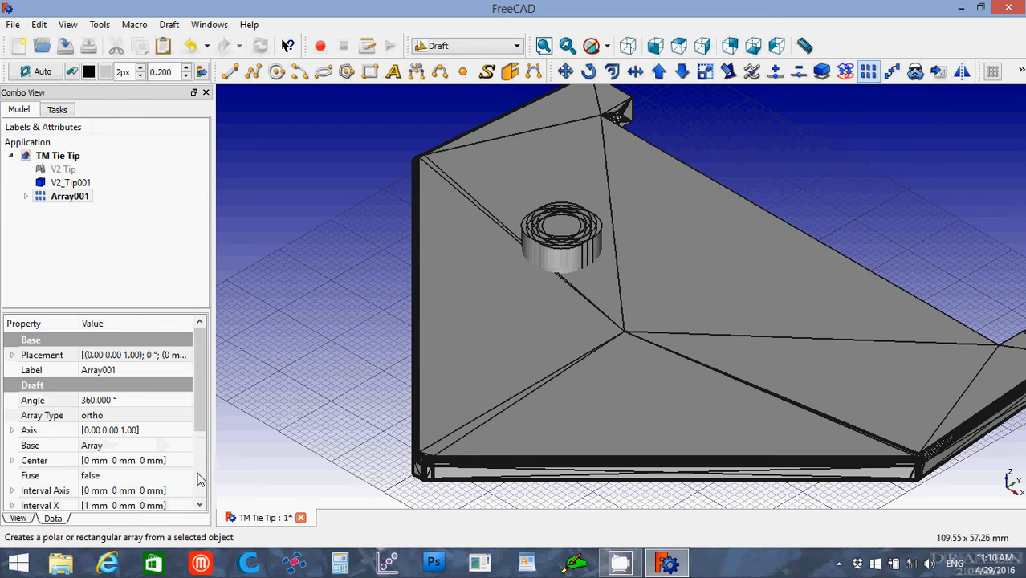
left_click(163, 419)
left_click(161, 416)
left_click(158, 436)
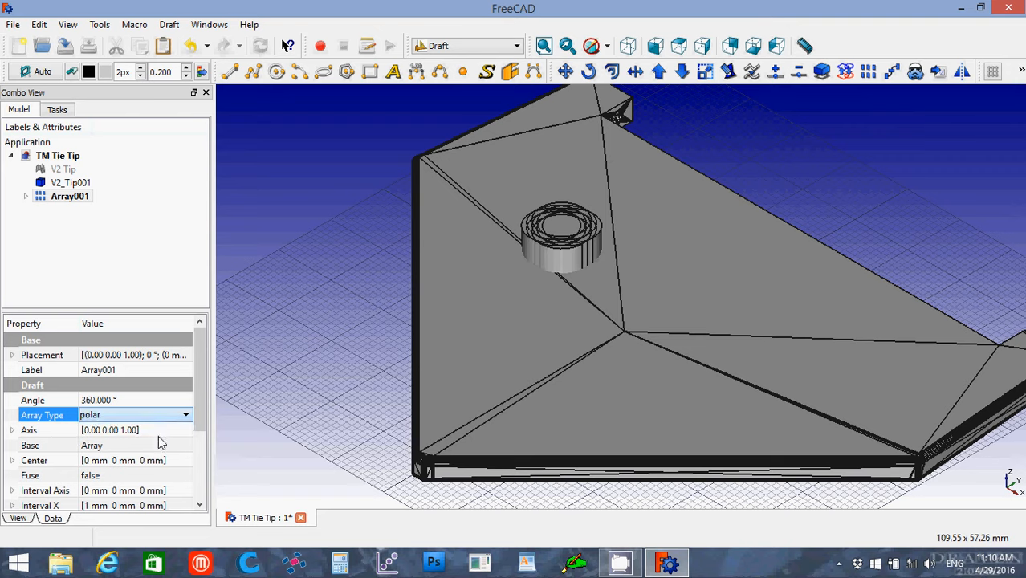
left_click_drag(200, 417, 204, 479)
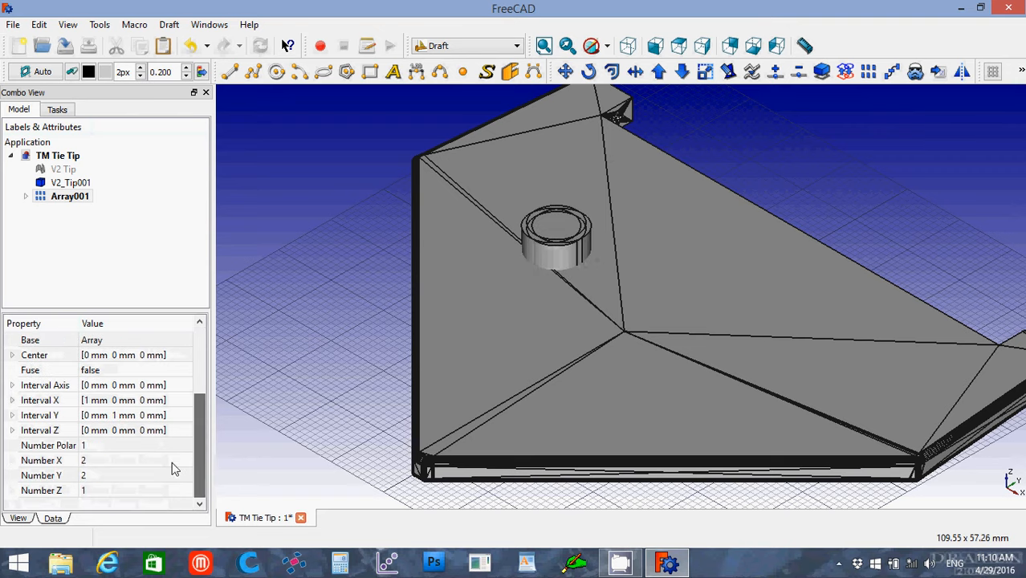
left_click(151, 444)
type("6")
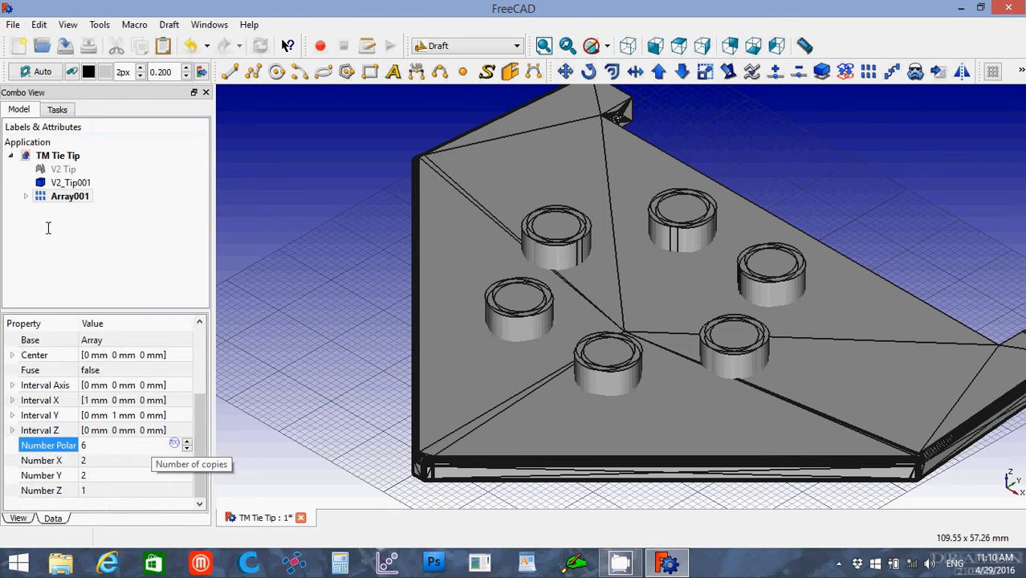
left_click(262, 211)
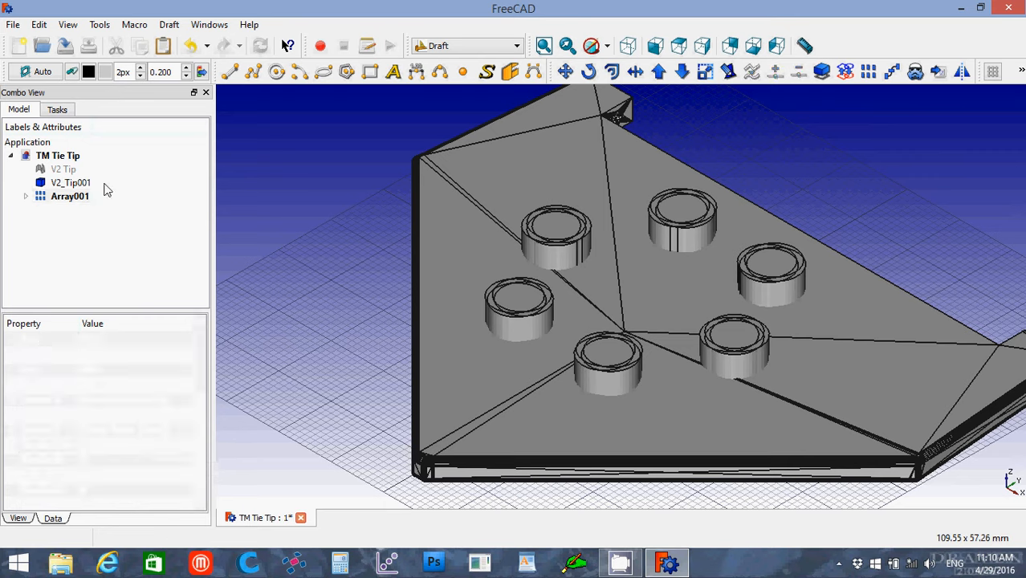
Step: Delete the outer array Array001 and keep the original Array nested inside it
left_click(59, 198)
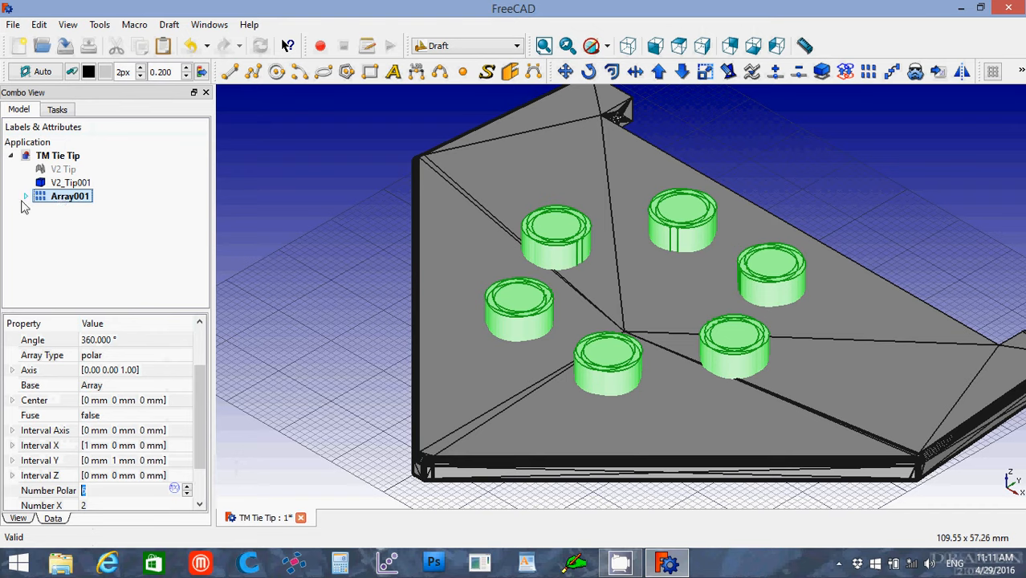
left_click(25, 196)
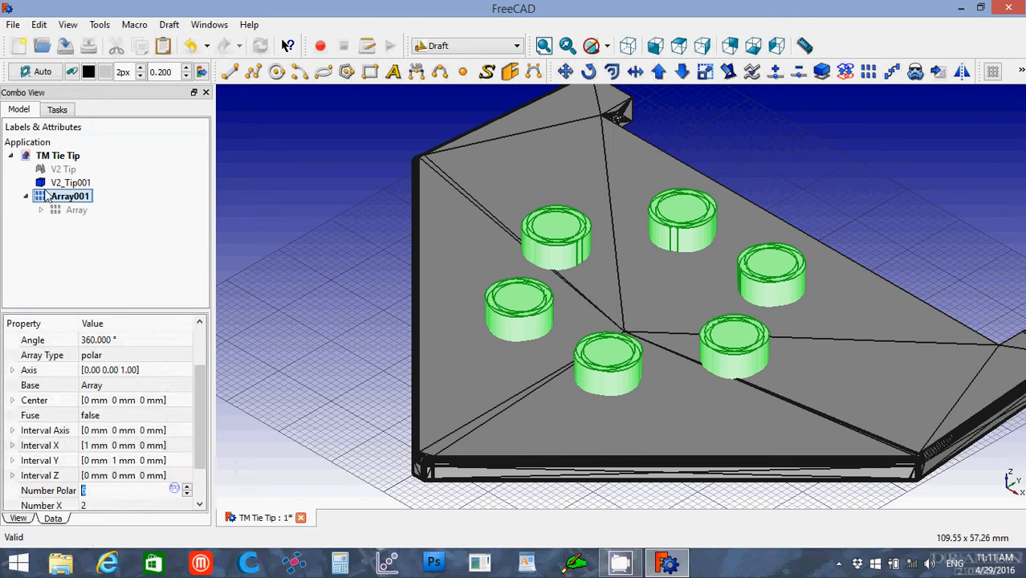
left_click(126, 201)
left_click(81, 199)
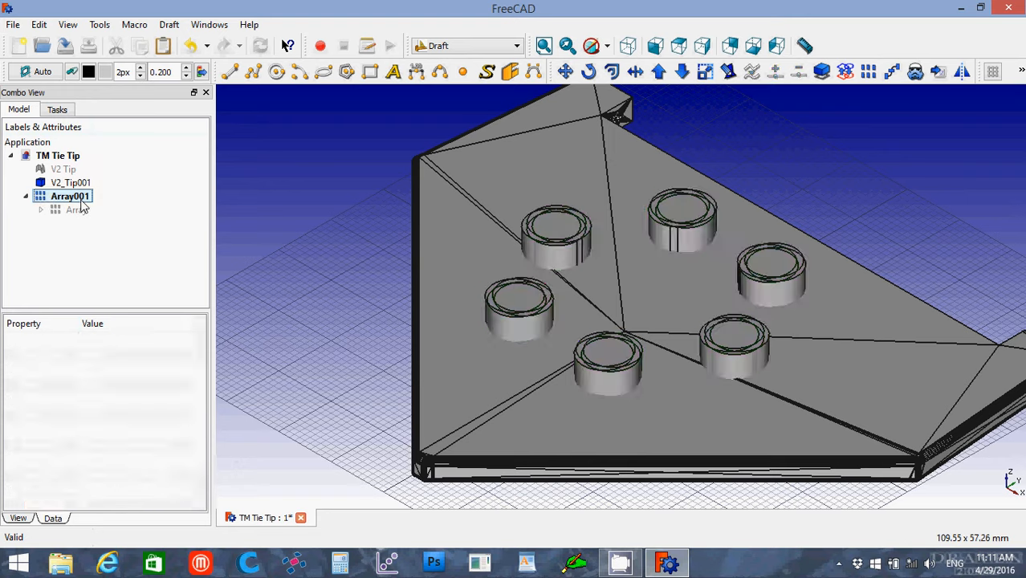
key("Delete")
Step: Check that the remaining Array contains the Cylinder and make the Array visible again
left_click(68, 200)
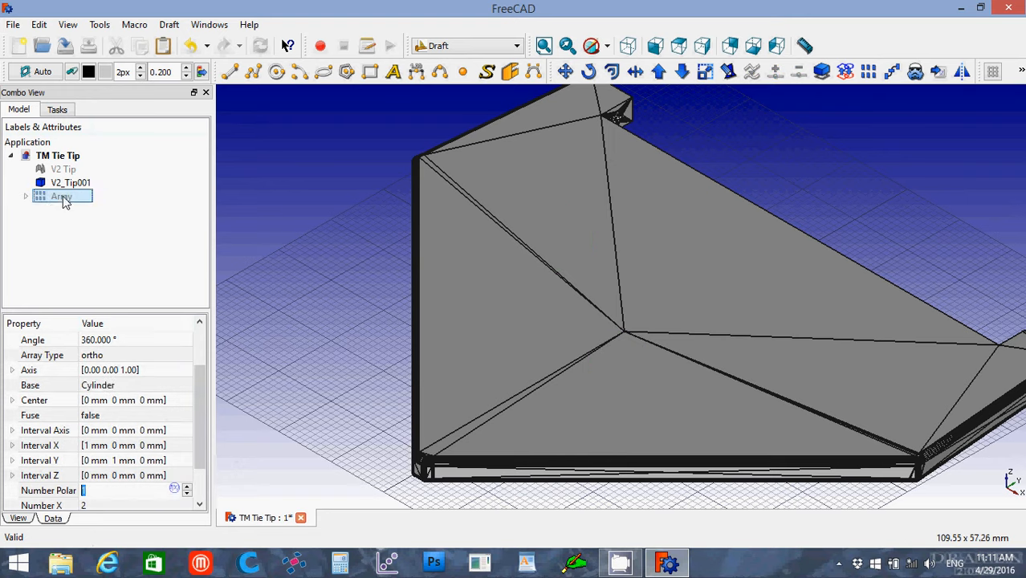
left_click(25, 196)
left_click(64, 210)
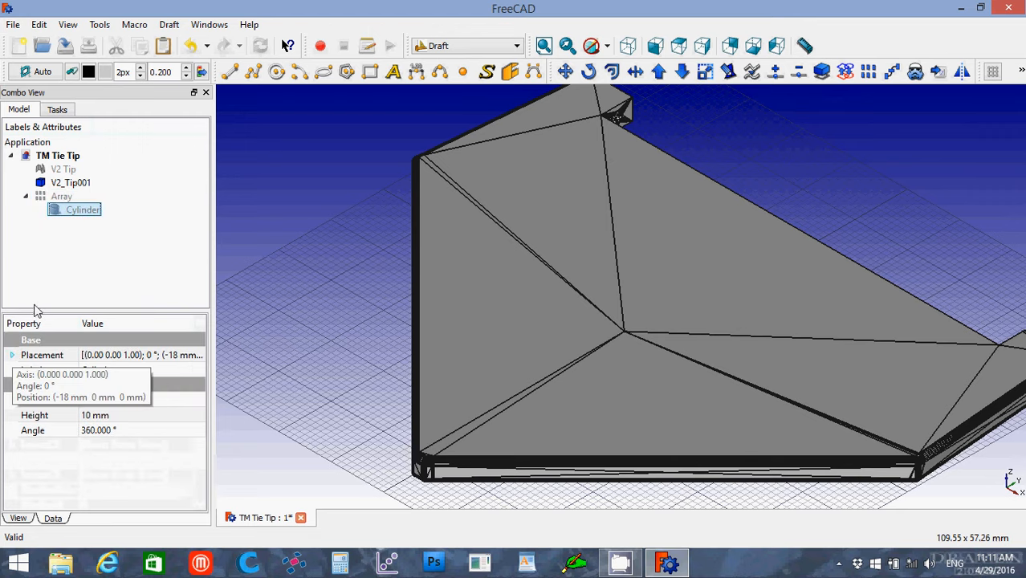
left_click(28, 201)
left_click(47, 201)
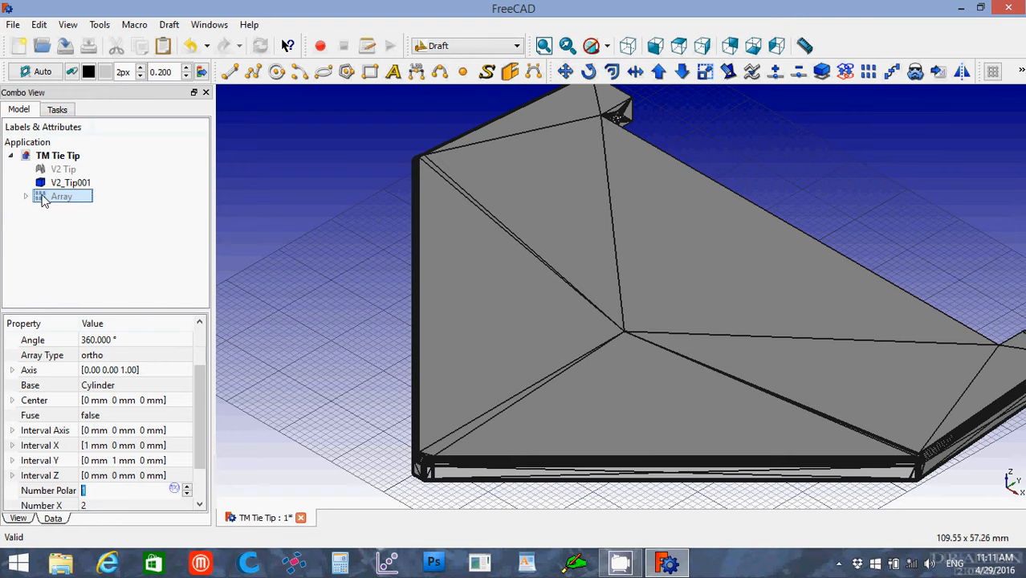
key("space")
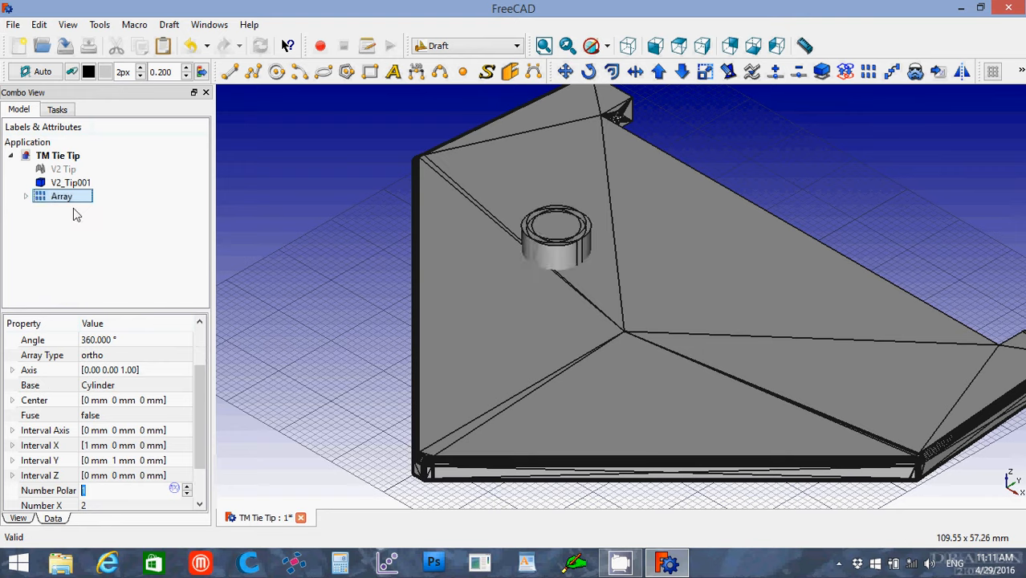
Step: Set the Array's type to polar with 6 copies around the origin and deselect it
left_click(163, 354)
left_click(164, 358)
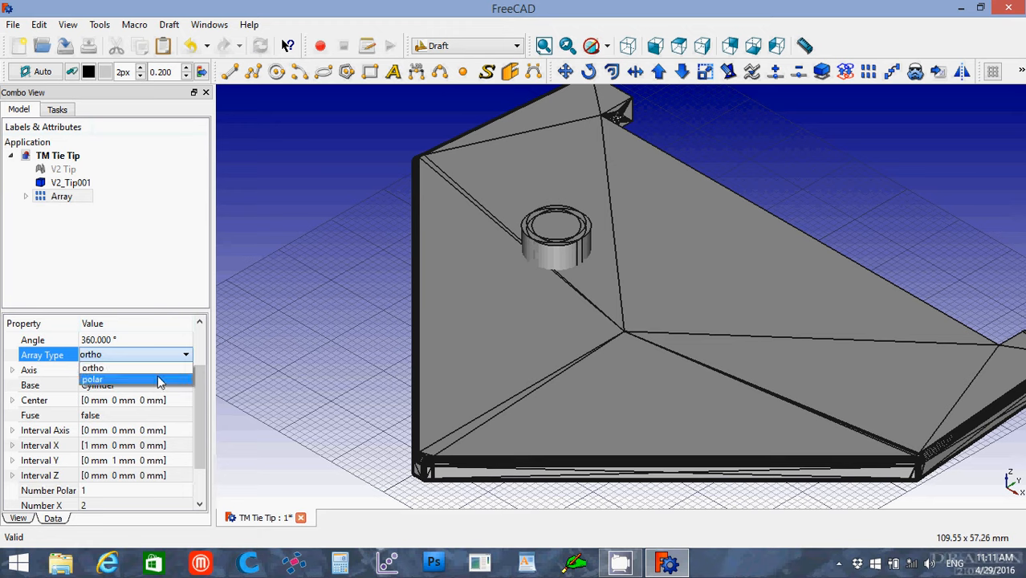
left_click(158, 379)
left_click(96, 490)
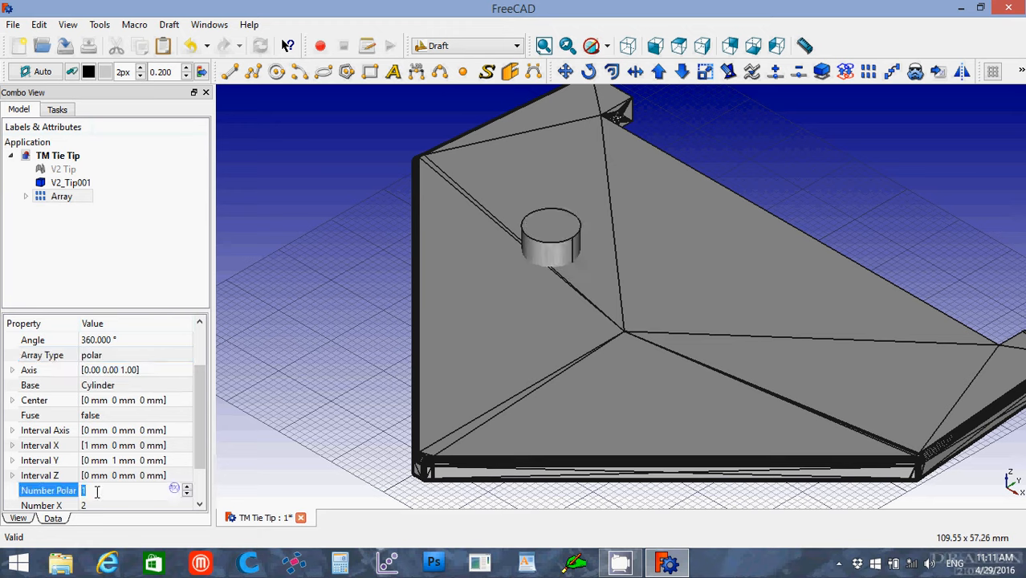
type("6")
key("Return")
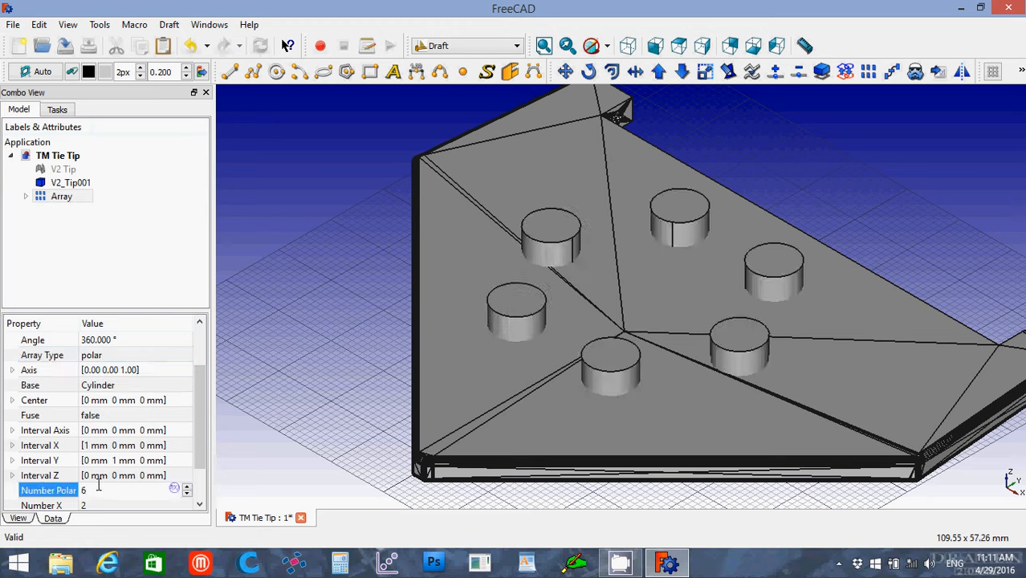
left_click(309, 271)
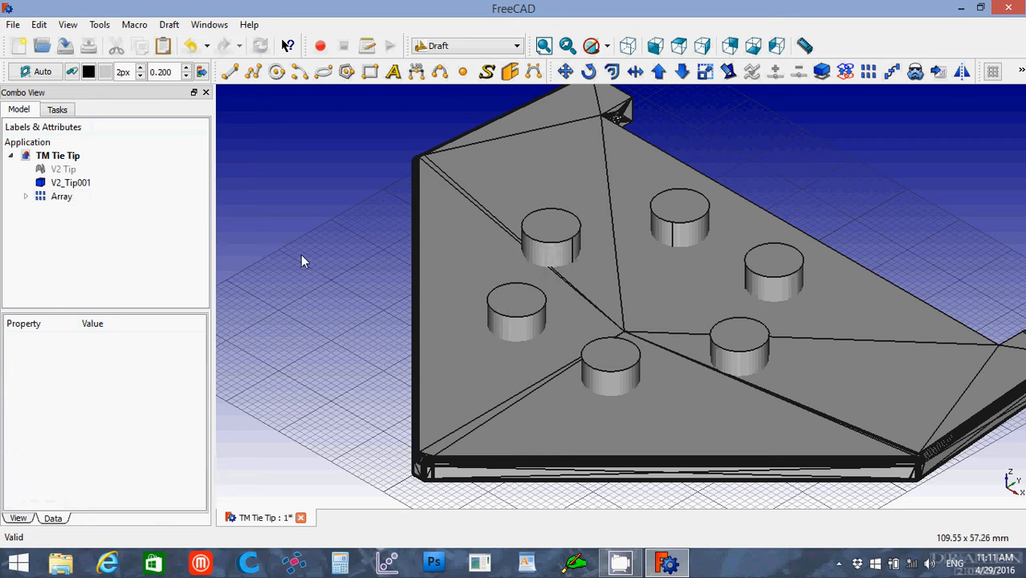
Step: In the Part workbench, cut the Array of cylinders out of V2_Tip001
left_click(518, 47)
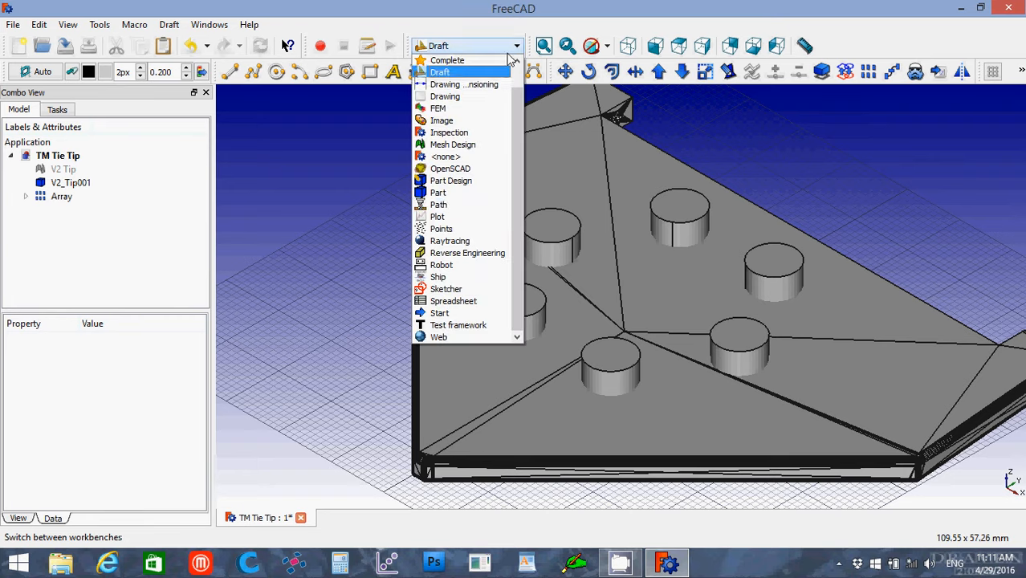
left_click(446, 204)
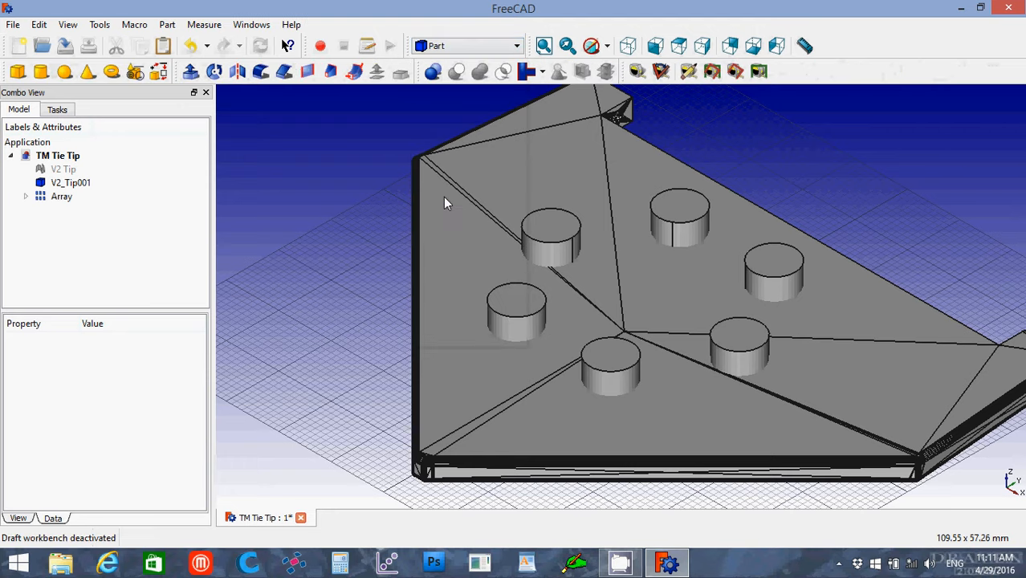
left_click(67, 184)
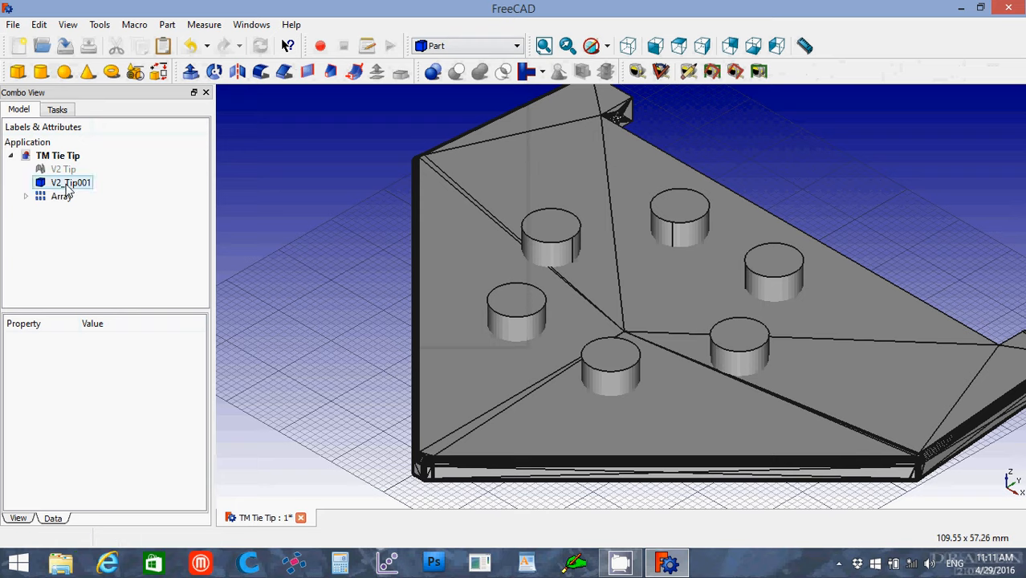
left_click(68, 188)
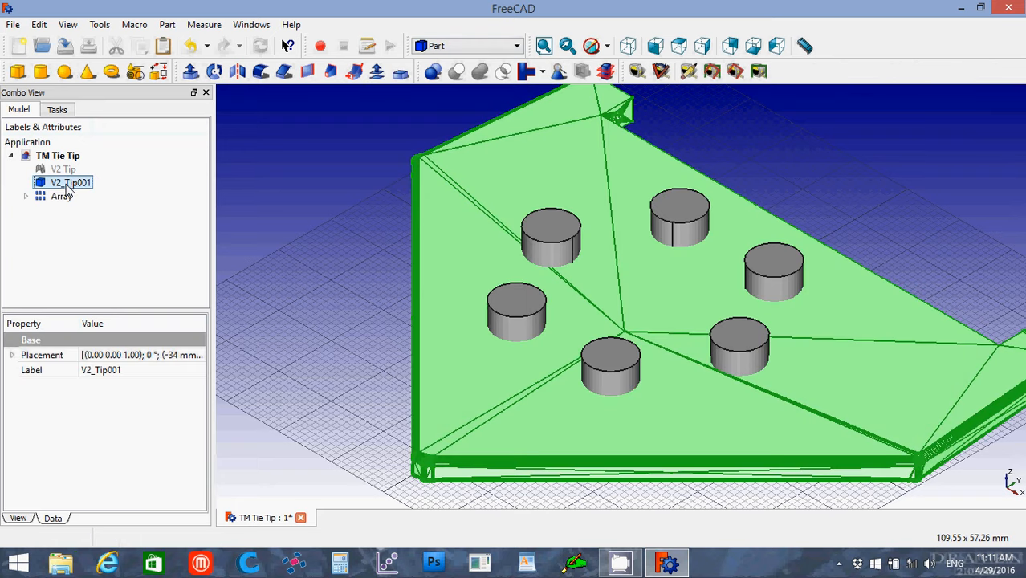
left_click(69, 197, "ctrl")
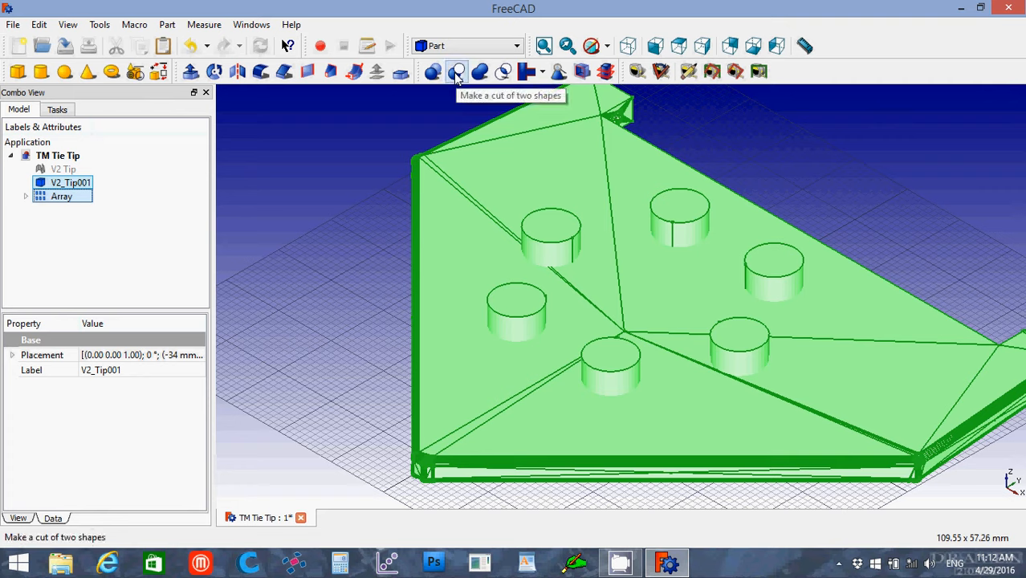
left_click(456, 72)
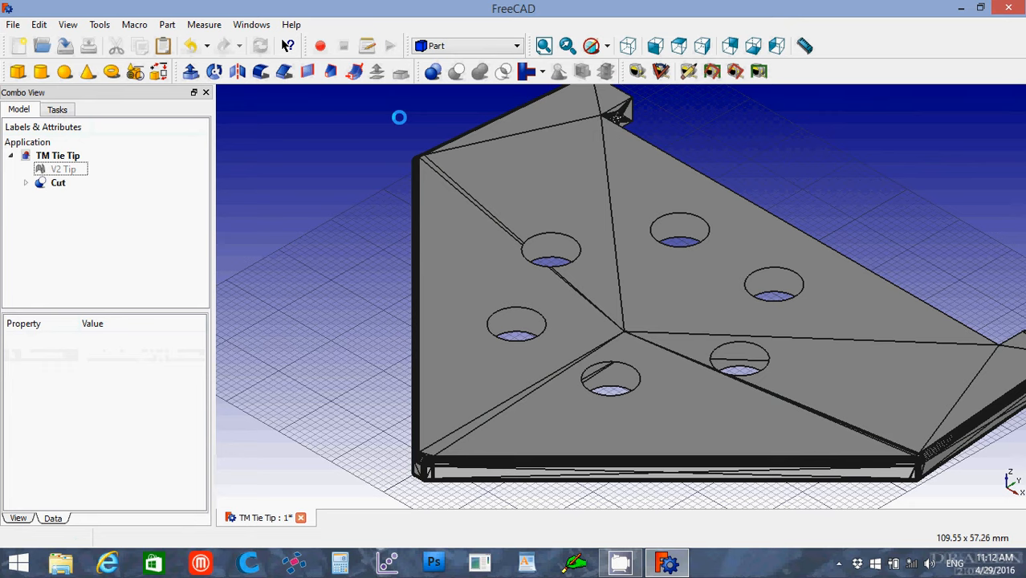
Step: Export the Cut shape to the Desktop as an STL mesh named "Tie Tip Holes"
left_click(59, 184)
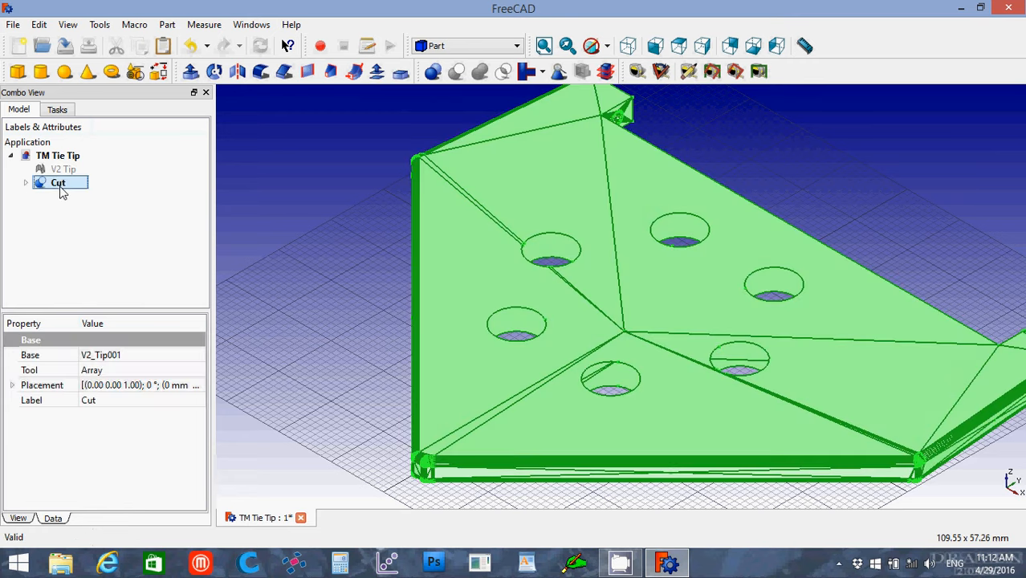
left_click(13, 27)
left_click(46, 221)
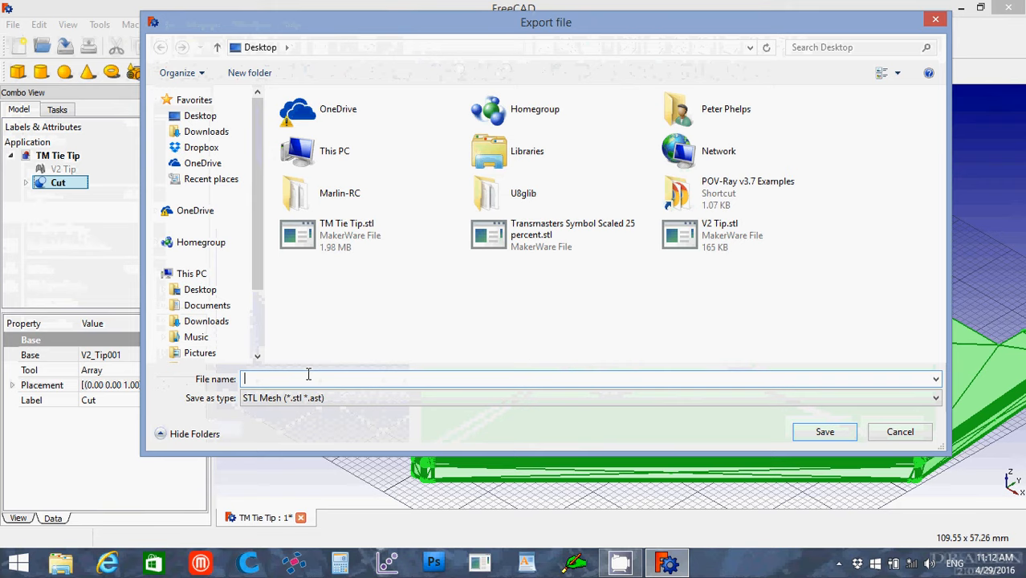
type("Tie Ti")
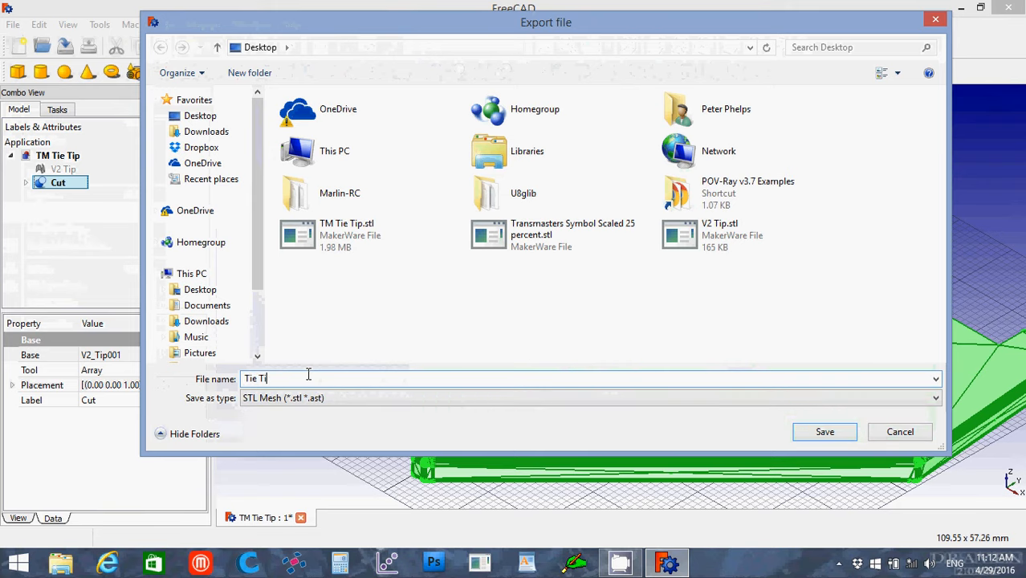
type("p Holes")
key("Return")
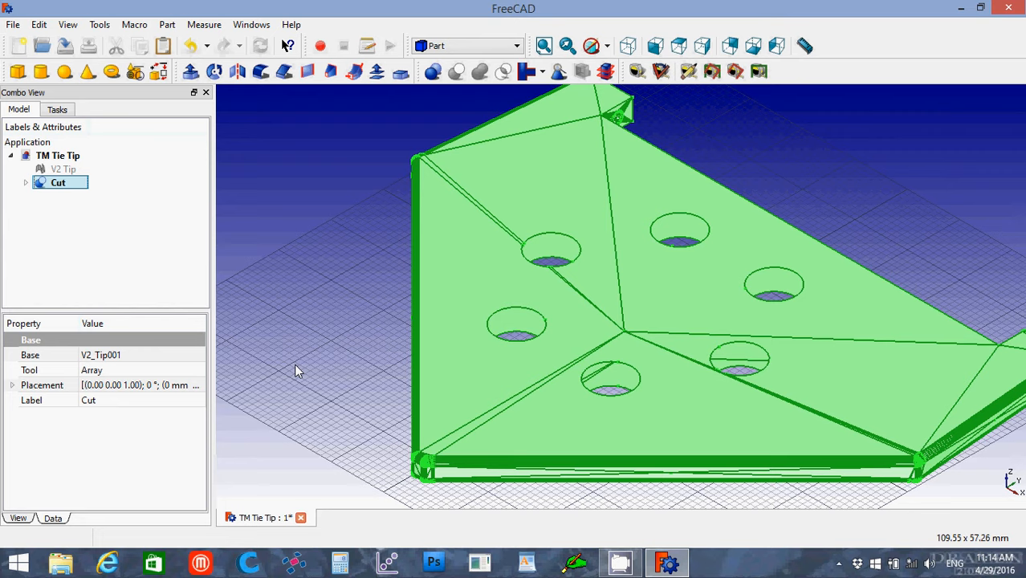
Step: Launch netfabb Basic, accept the terms of usage and postpone the registration
left_click(294, 565)
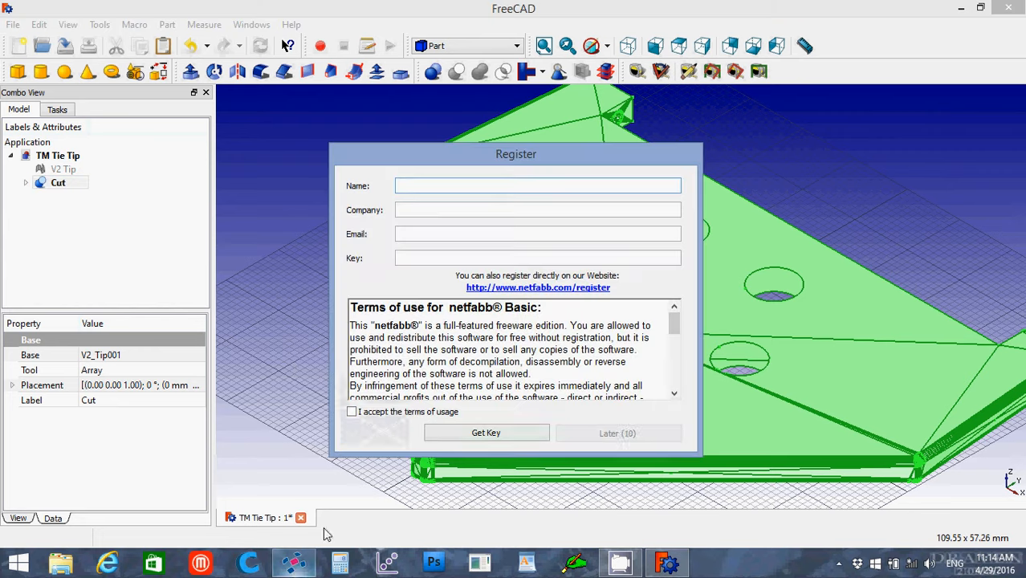
left_click(353, 413)
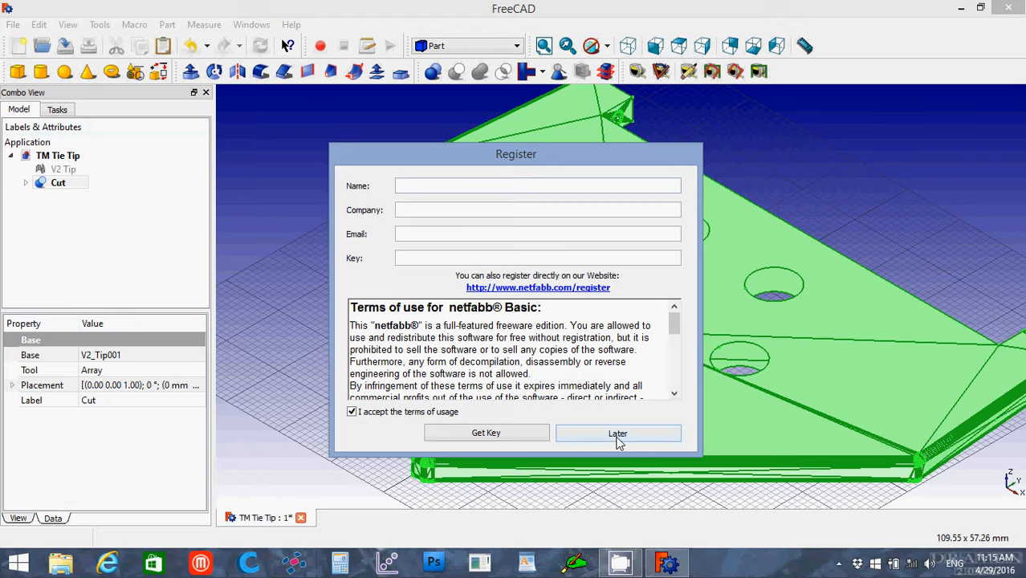
left_click(618, 438)
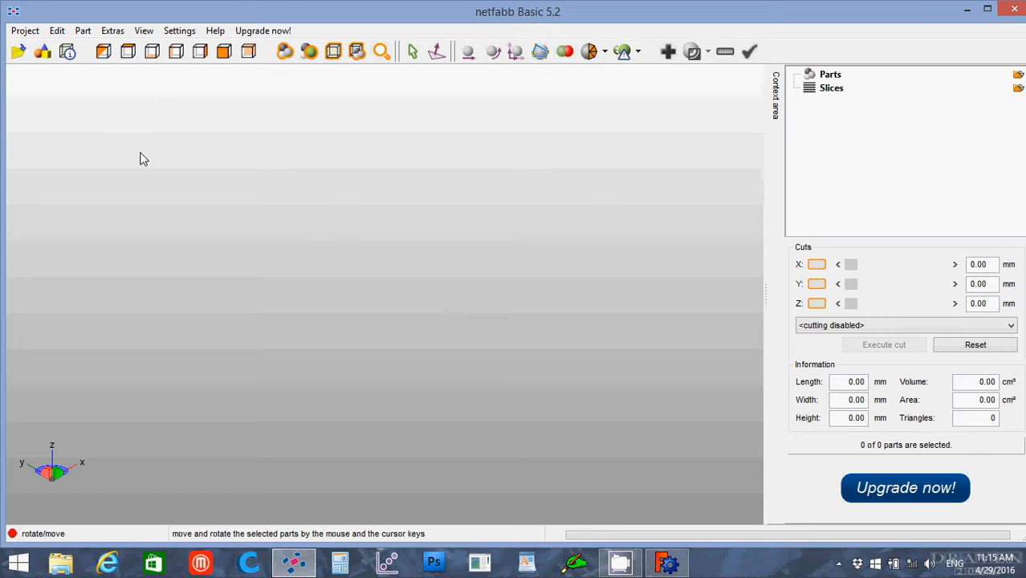
Step: Add the part file Tie Tip Holes.stl from the Desktop to the project
left_click(82, 32)
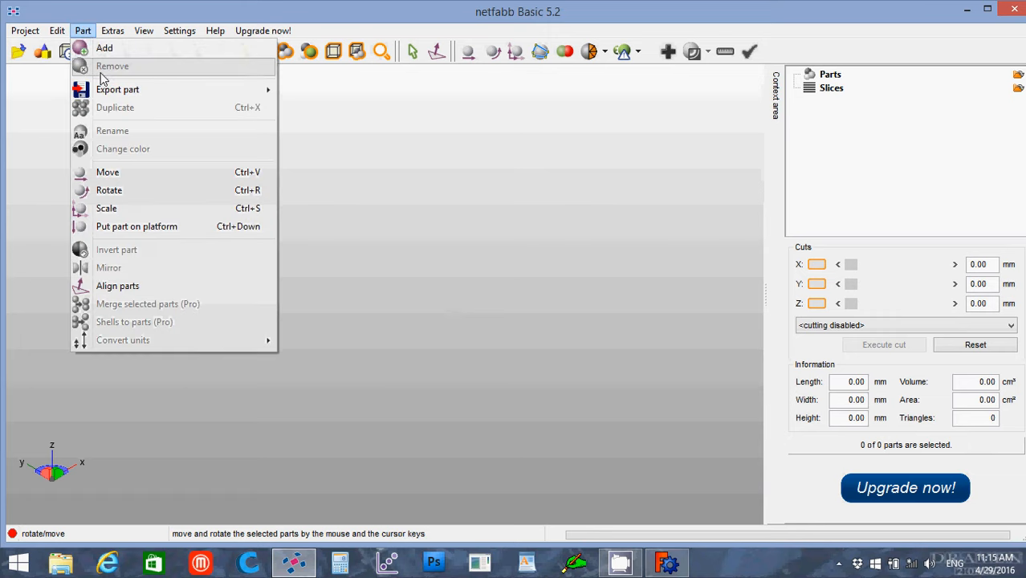
left_click(97, 49)
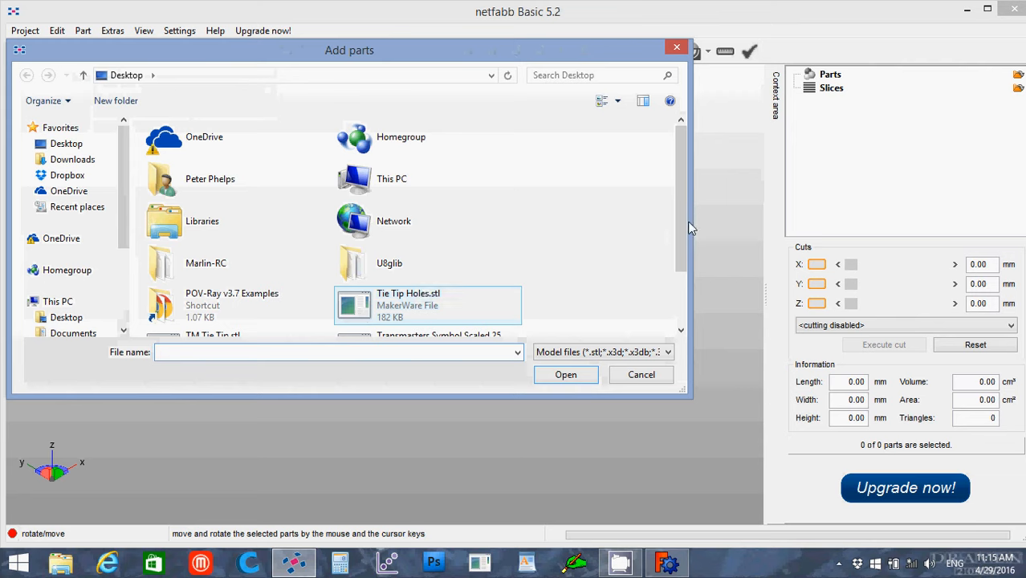
left_click_drag(682, 233, 691, 307)
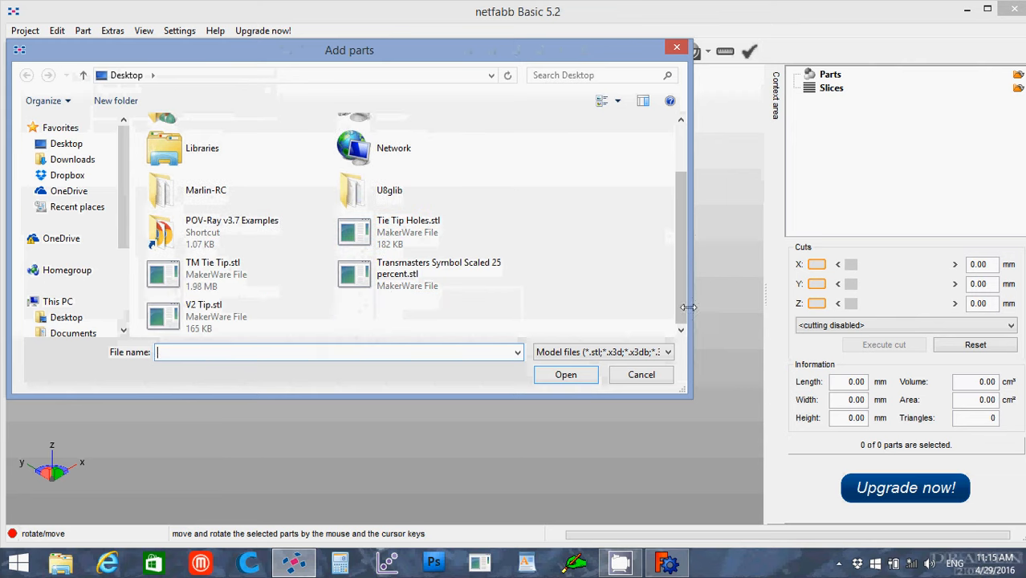
left_click(384, 241)
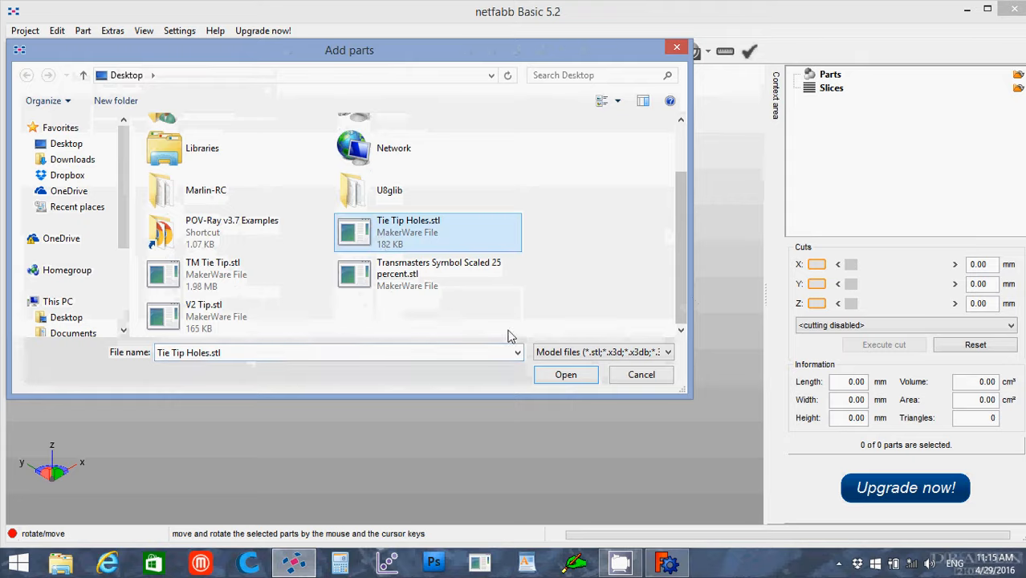
left_click(570, 376)
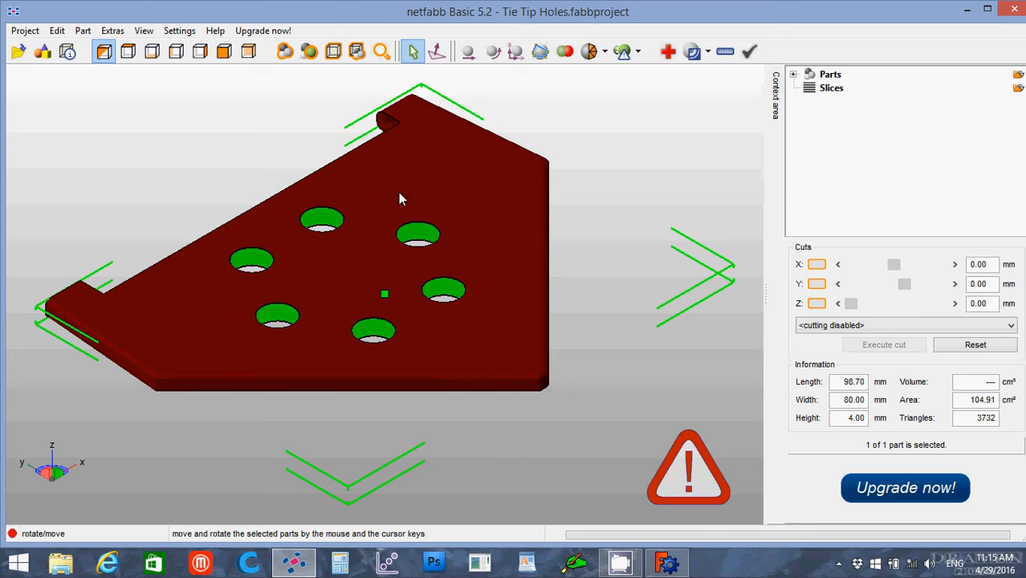
Step: Invert the Tie Tip Holes part and replace the original with the inverted version
left_click(84, 31)
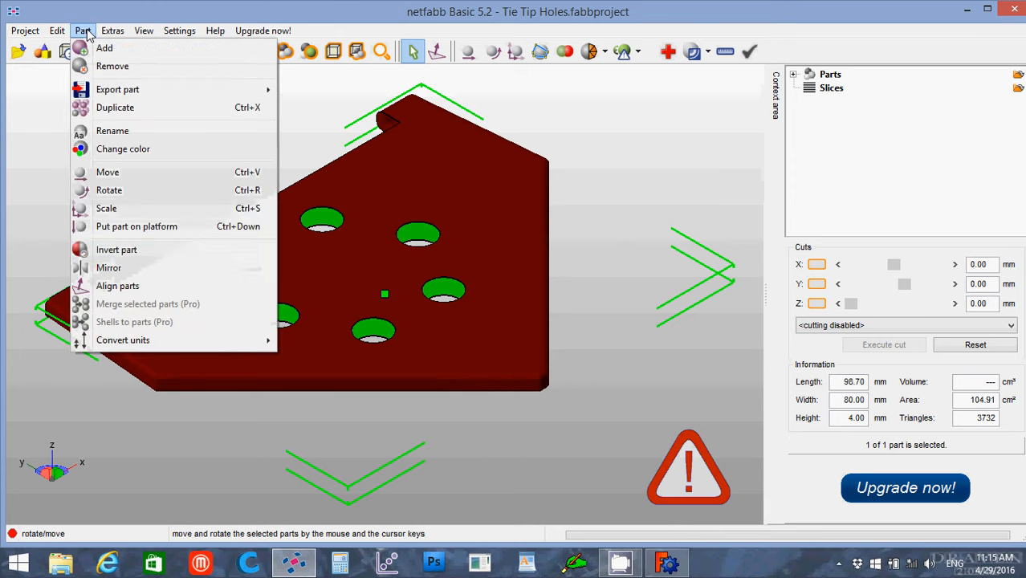
left_click(117, 251)
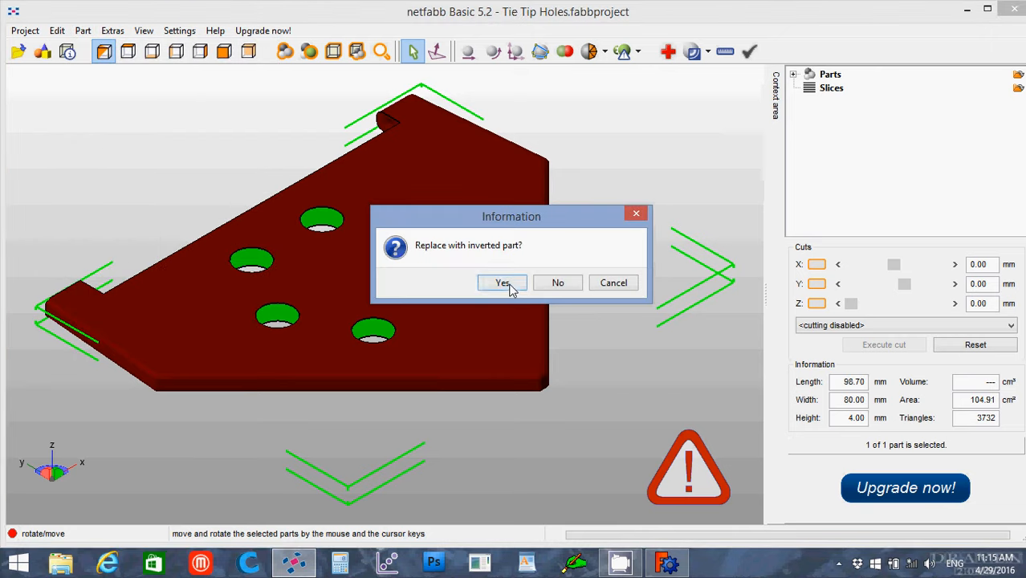
left_click(509, 286)
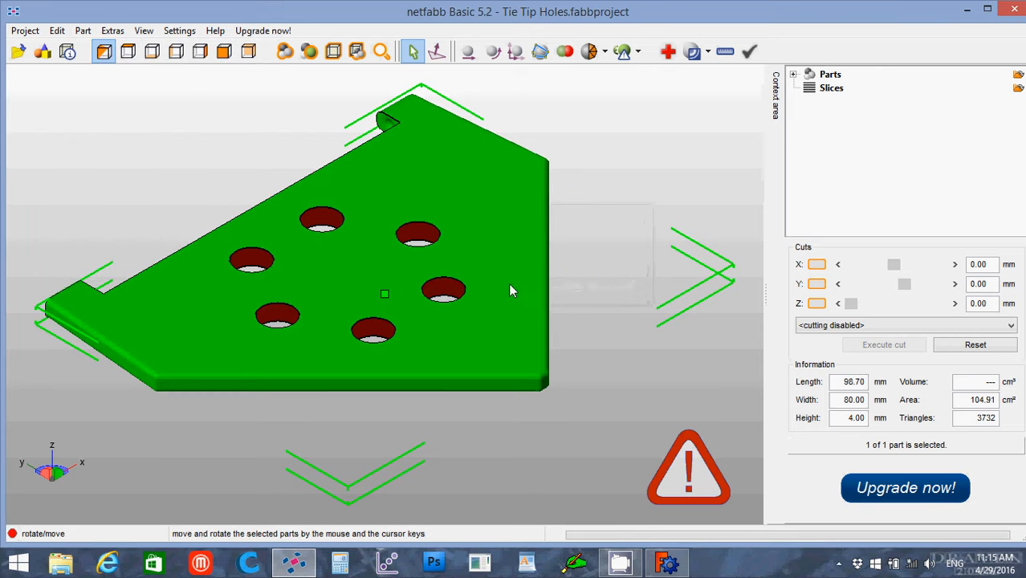
Step: Run the Default repair on the inverted part and apply it, removing the old part
left_click(668, 52)
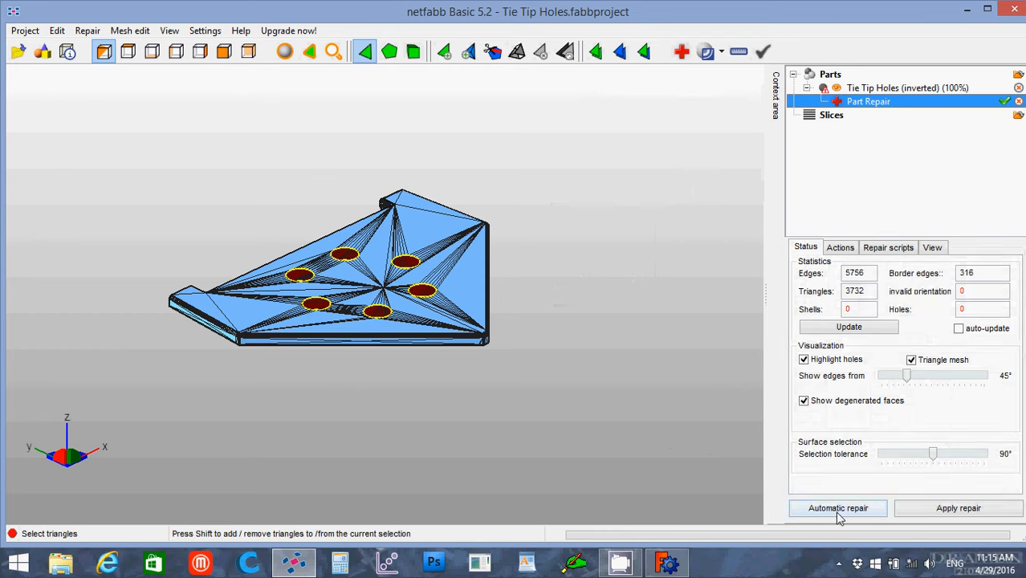
left_click(839, 508)
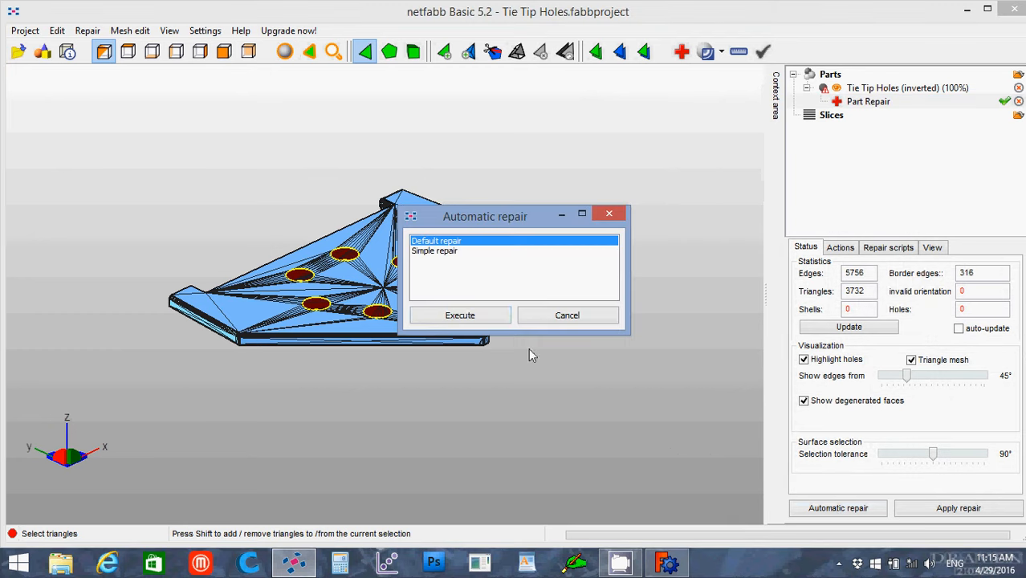
left_click(460, 316)
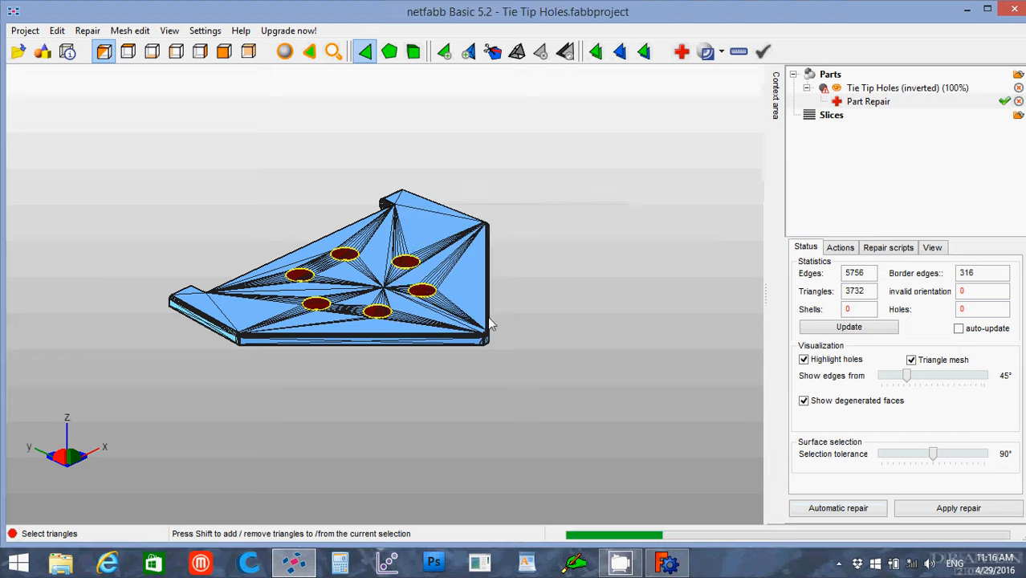
left_click(954, 512)
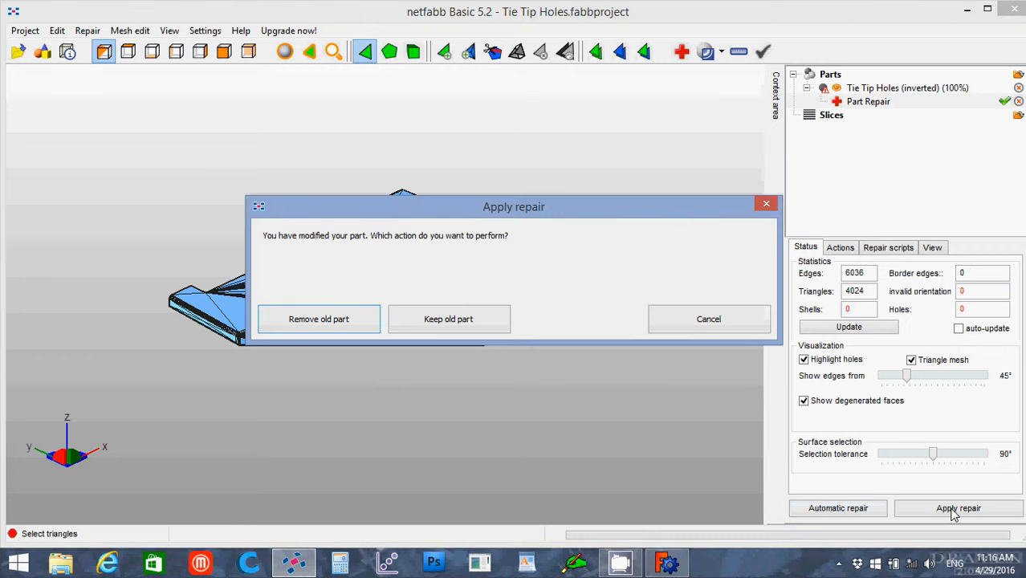
left_click(319, 320)
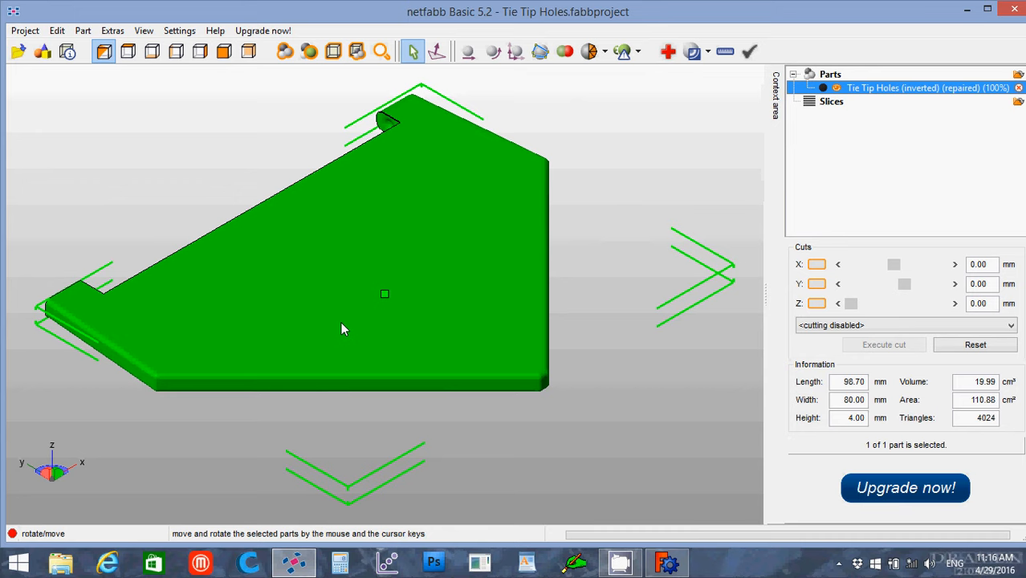
Step: Back out of the repair and remove both the original and the repaired Tie Tip Holes parts from the project
key("Escape")
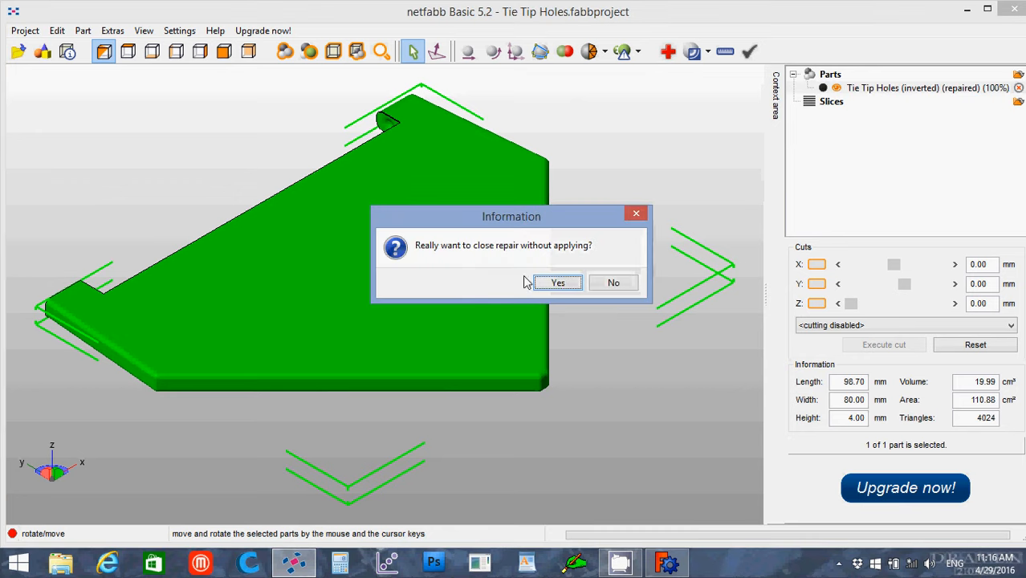
left_click(555, 283)
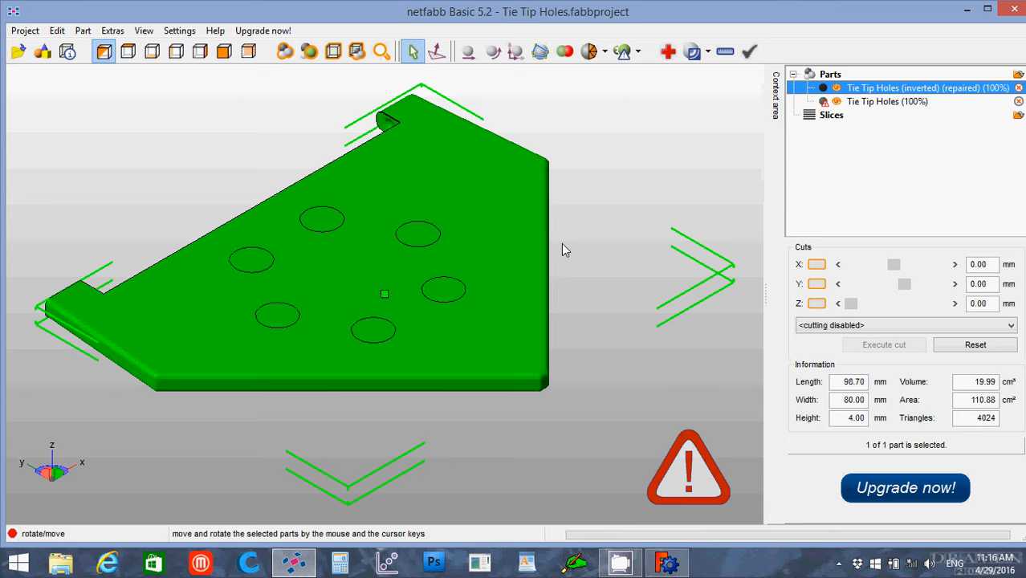
left_click(891, 103)
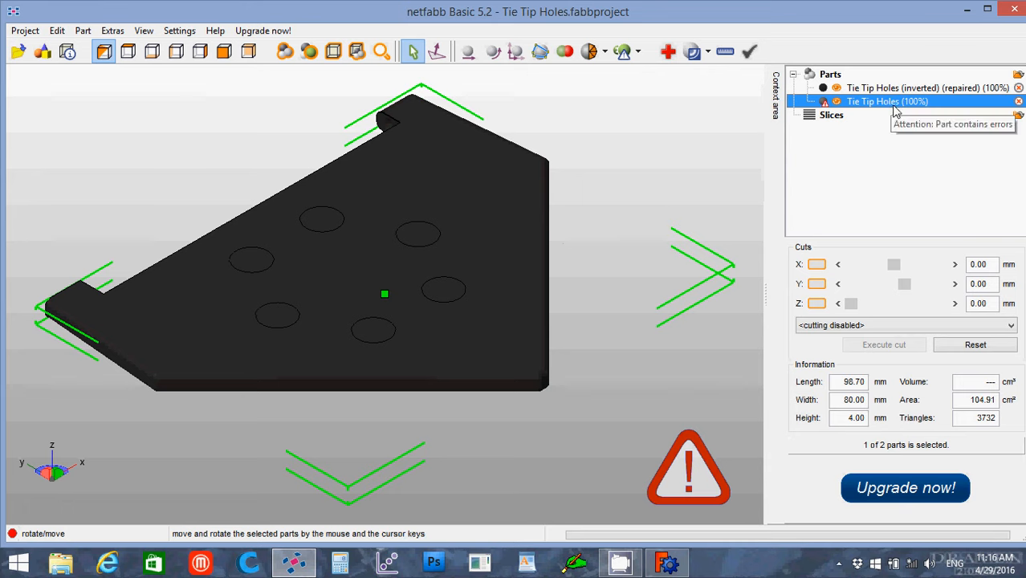
key("Delete")
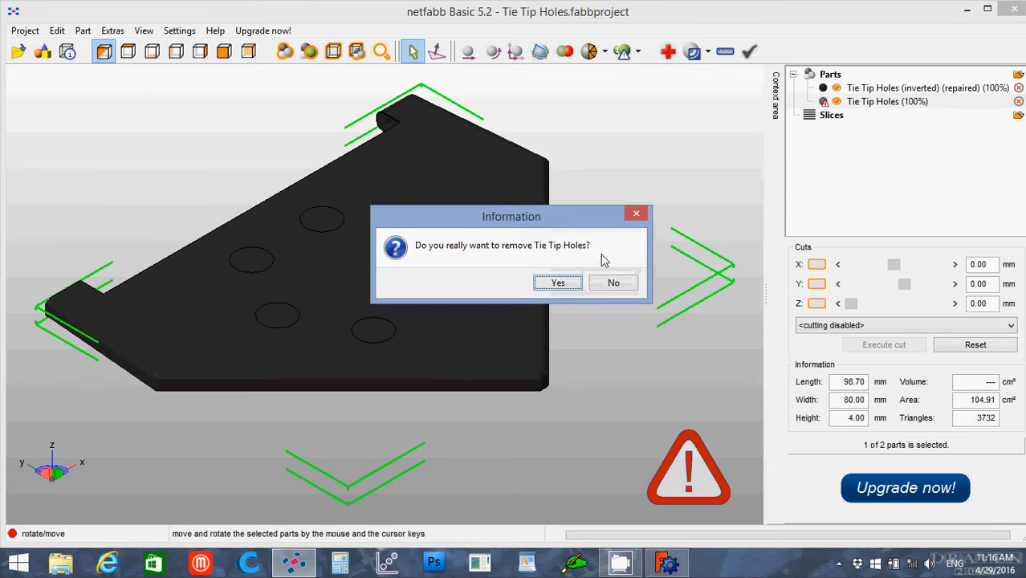
left_click(558, 284)
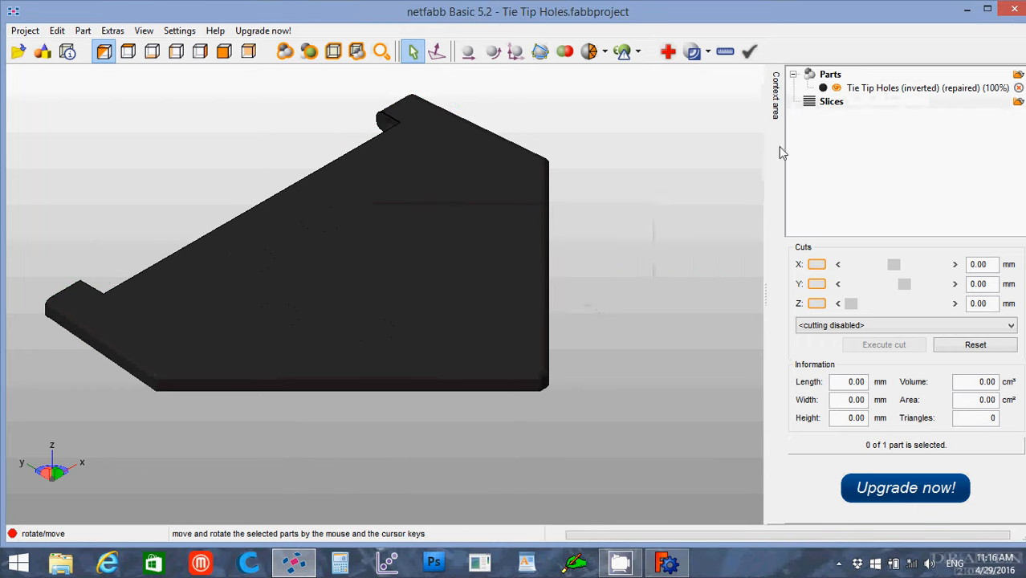
left_click(883, 95)
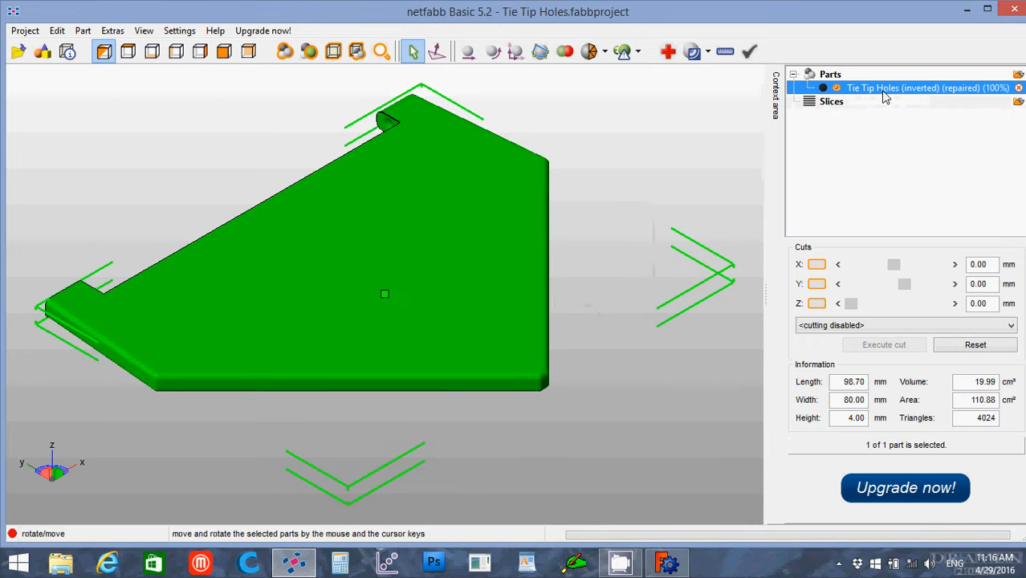
key("Delete")
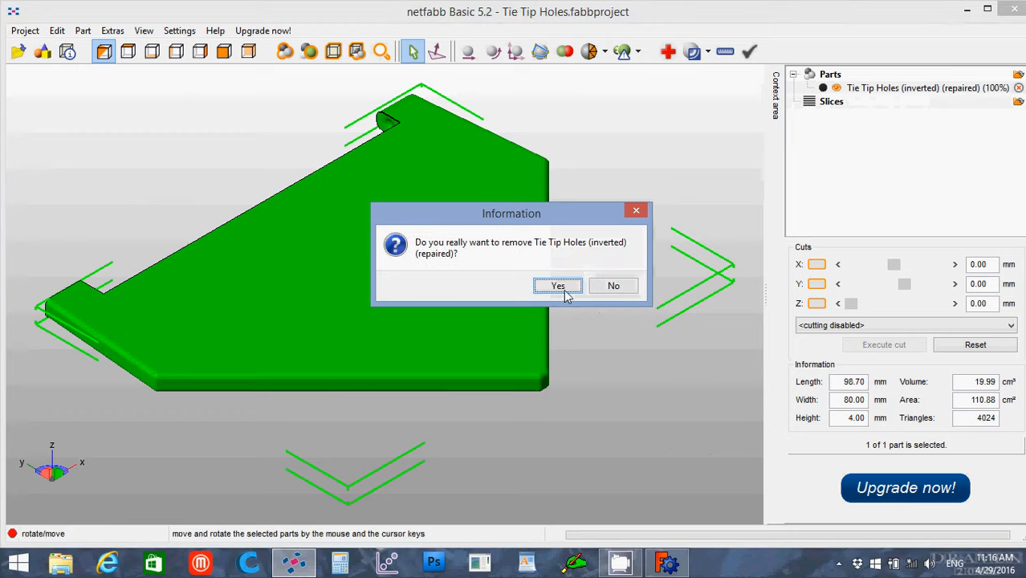
left_click(558, 285)
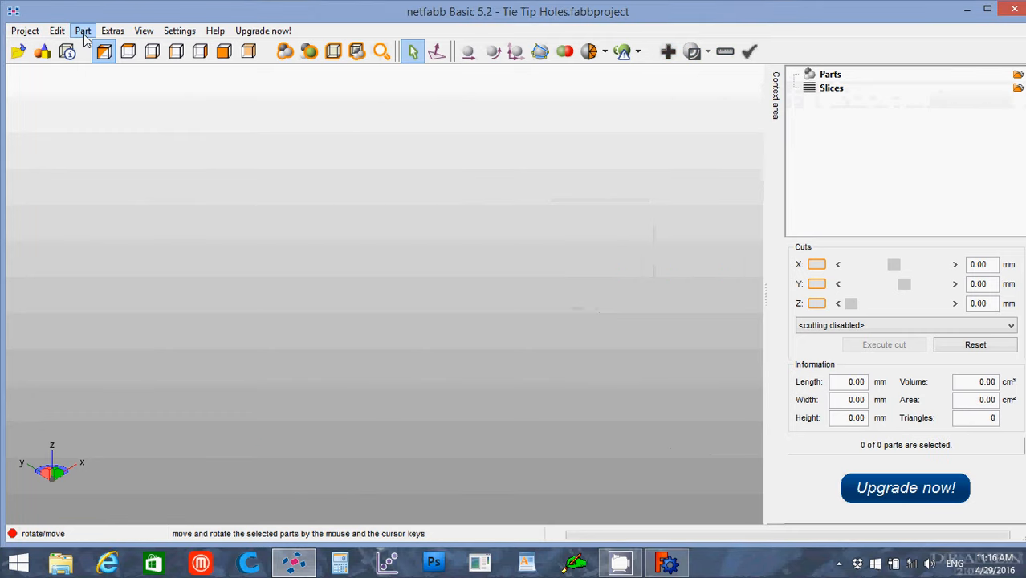
Step: Load Tie Tip Holes.stl from the Desktop again into the emptied project
left_click(82, 31)
left_click(97, 48)
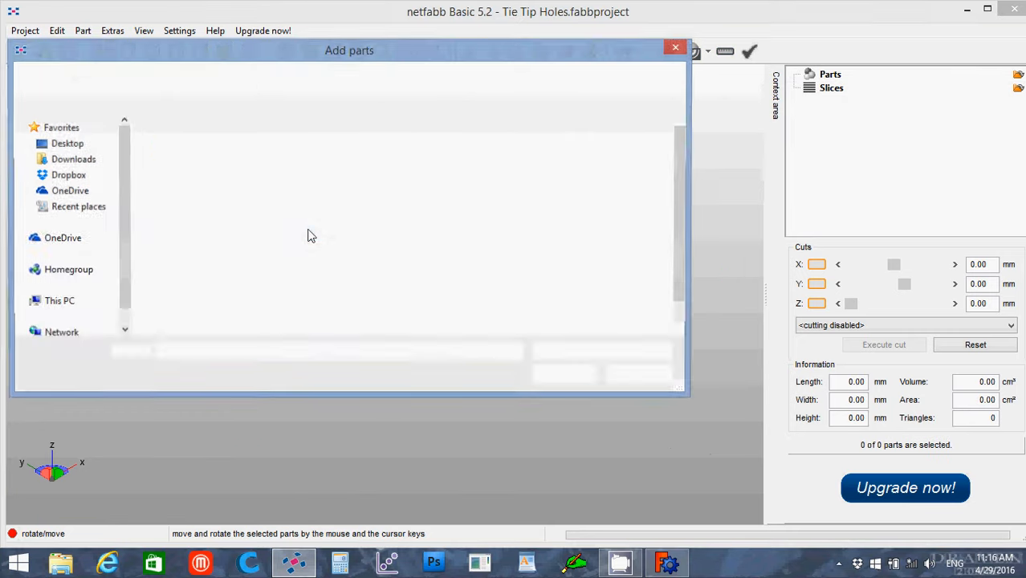
left_click(408, 297)
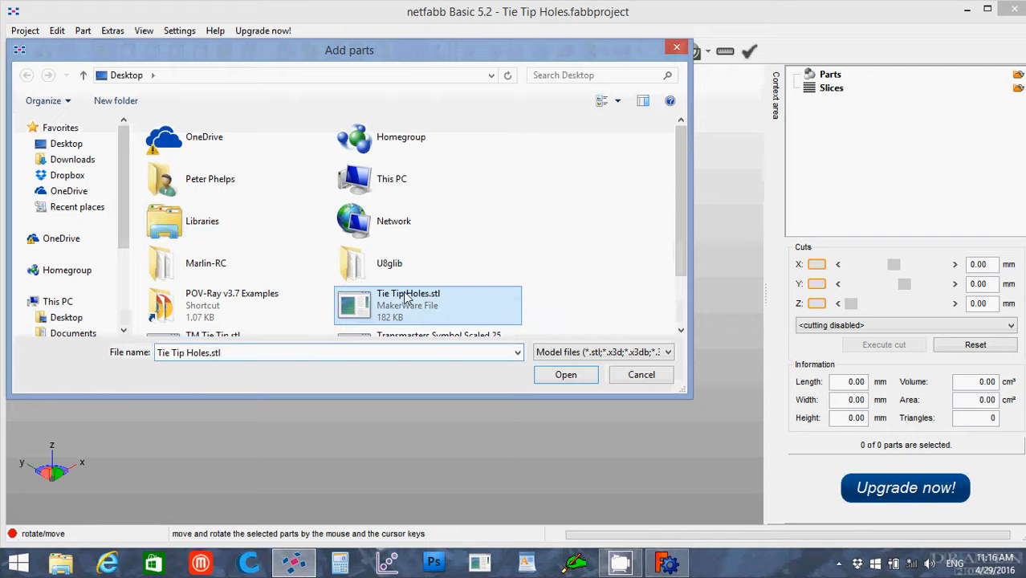
left_click(570, 377)
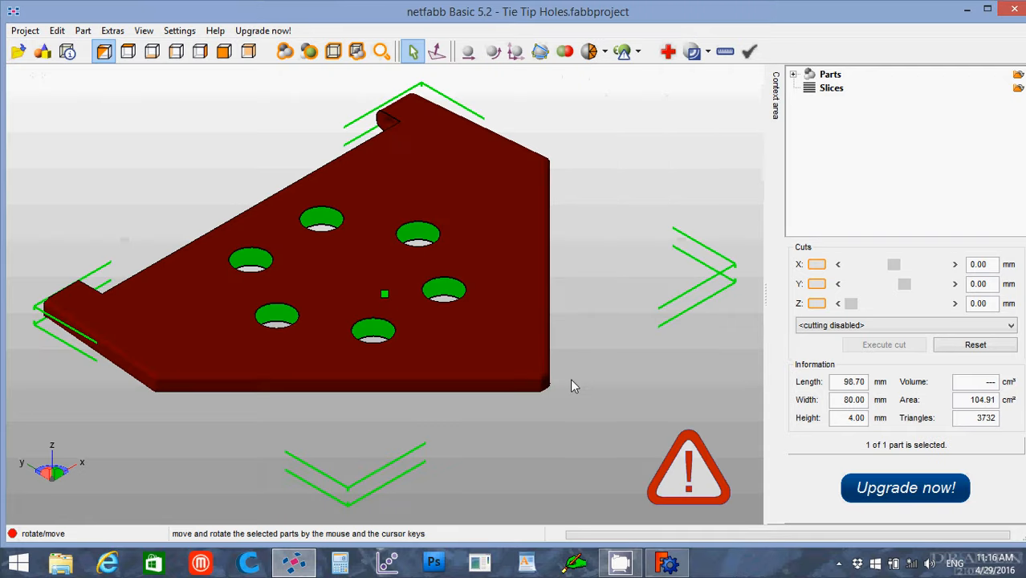
Step: Select the freshly loaded Tie Tip Holes part and replace it with its inverted version
left_click(82, 31)
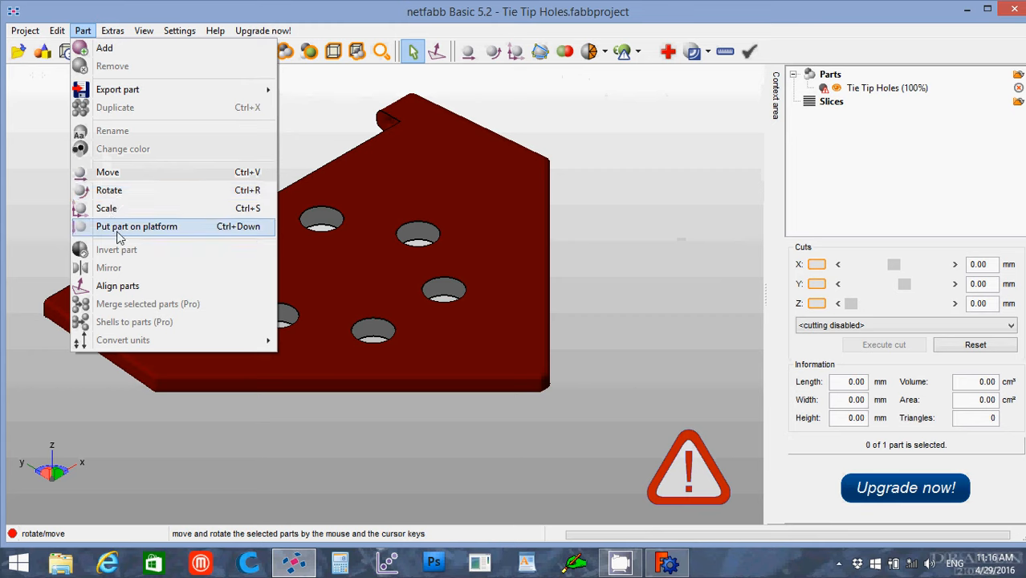
left_click(367, 233)
left_click(365, 246)
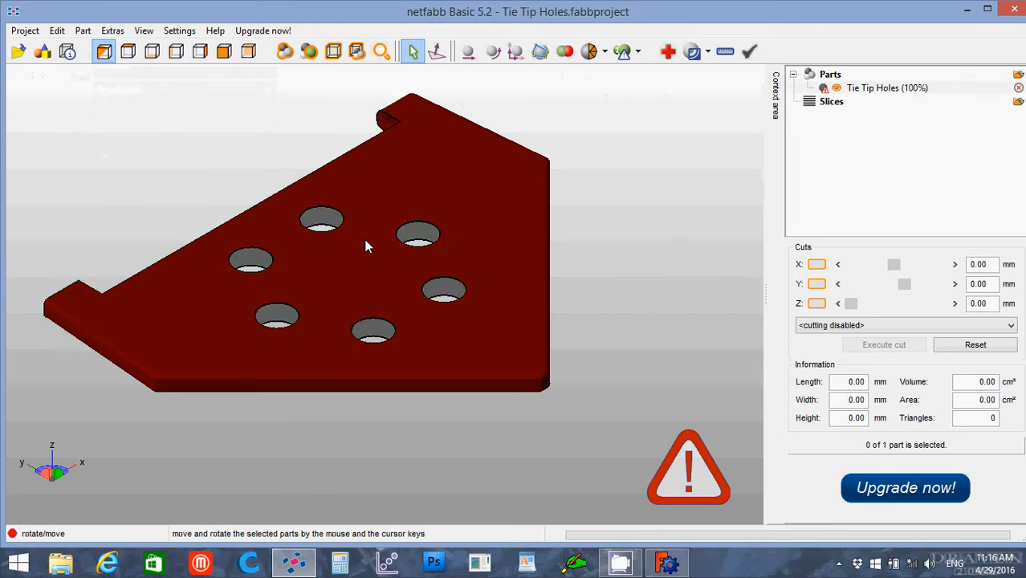
left_click(365, 246)
left_click(83, 30)
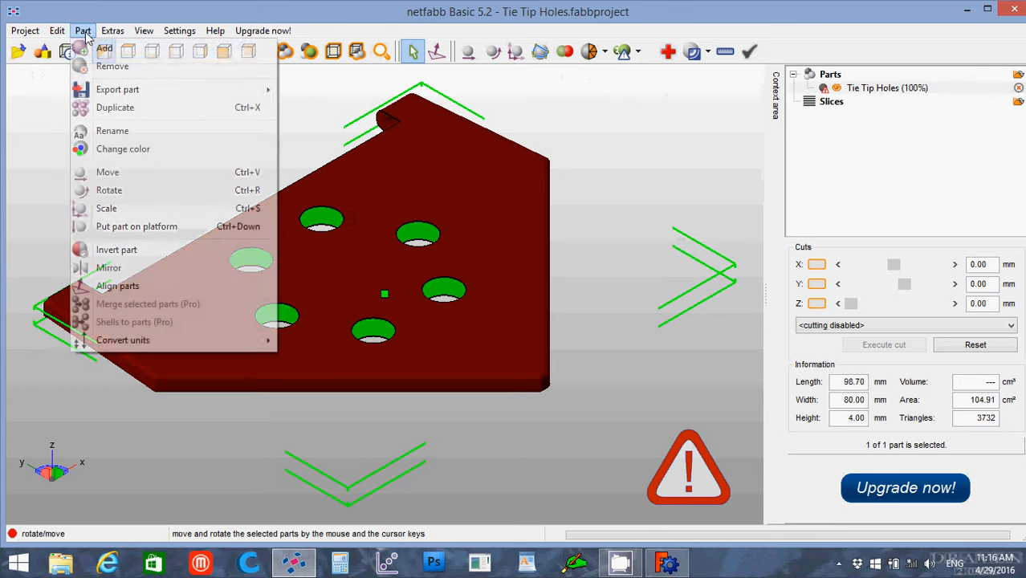
left_click(129, 249)
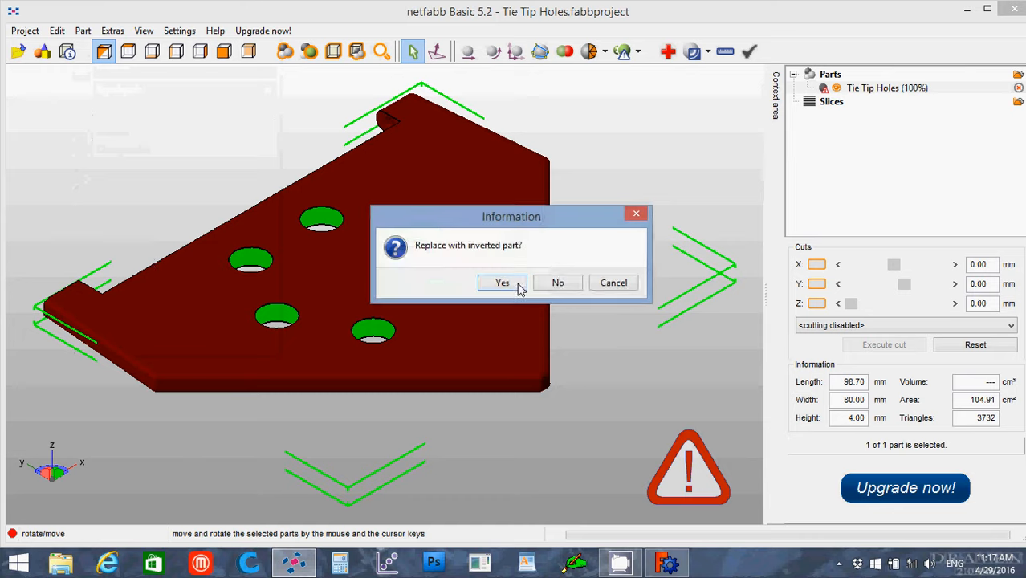
left_click(503, 283)
Step: Open the inverted part for repair and select the inner walls of the six holes with Select surfaces
left_click(654, 128)
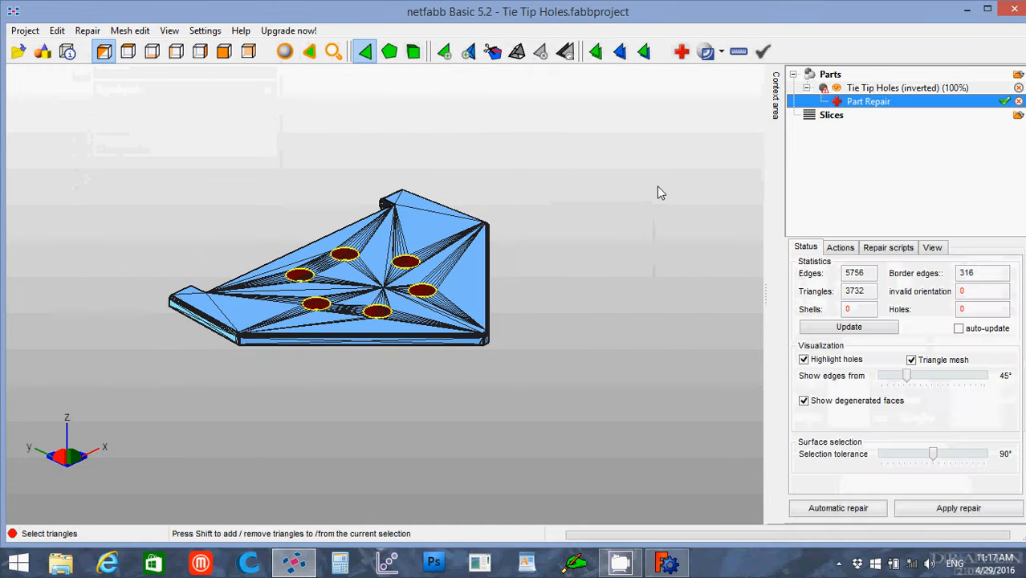
left_click(324, 349)
scroll(324, 349, "up", 5)
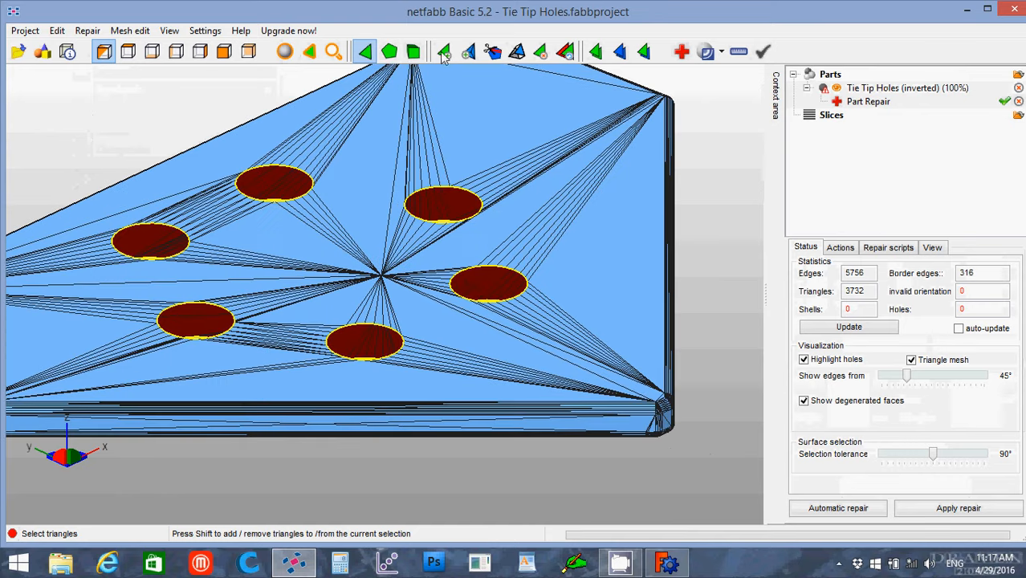
left_click(390, 52)
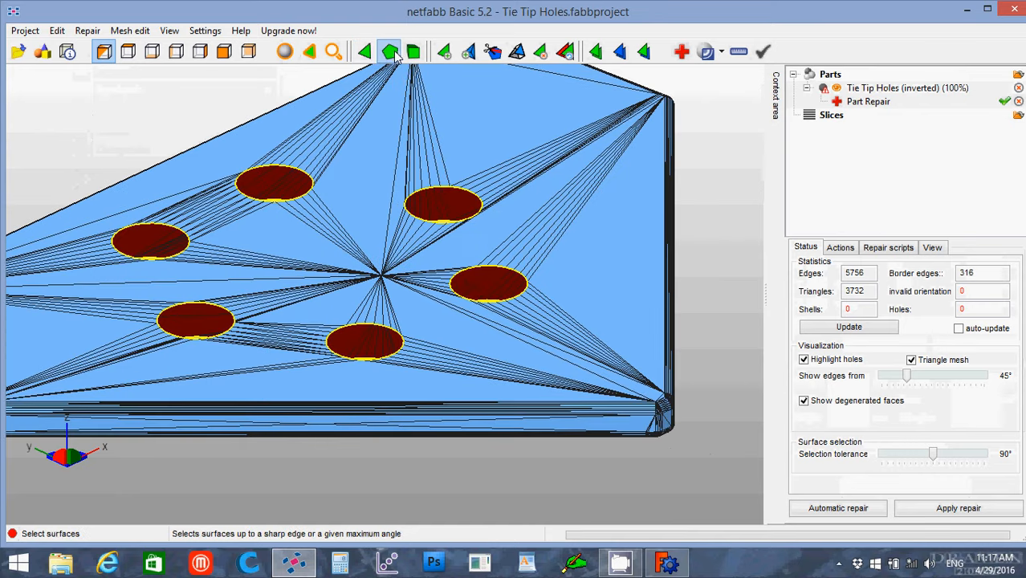
left_click(444, 200)
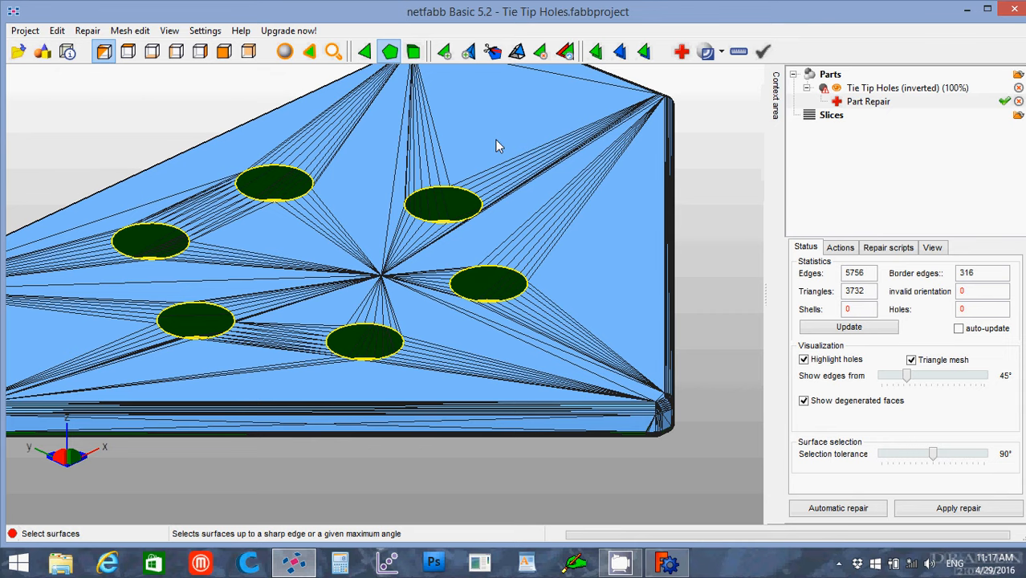
Step: Clear the hole selection, try selecting the plate's top surface instead, and deselect it
left_click(201, 103)
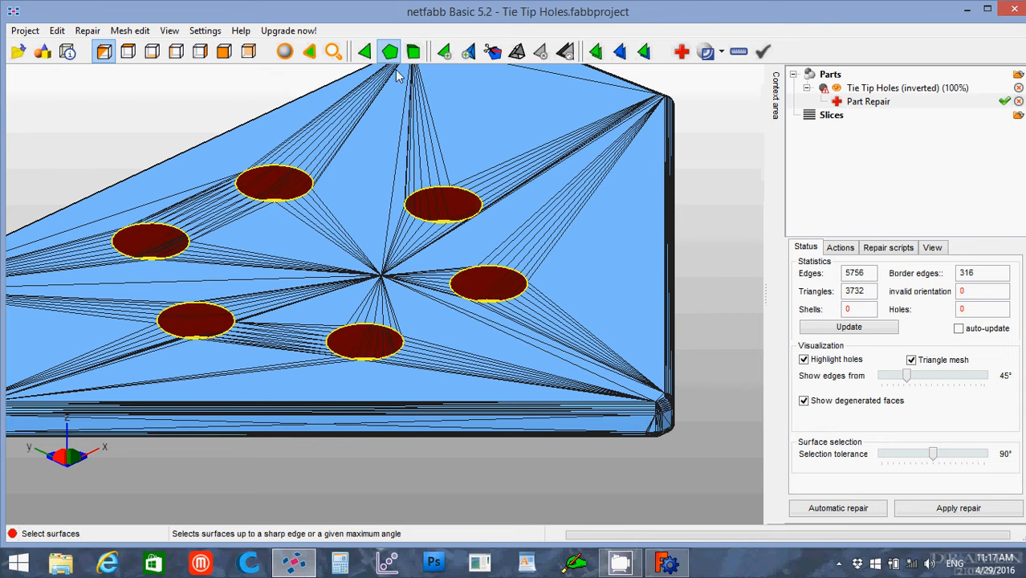
left_click(259, 135)
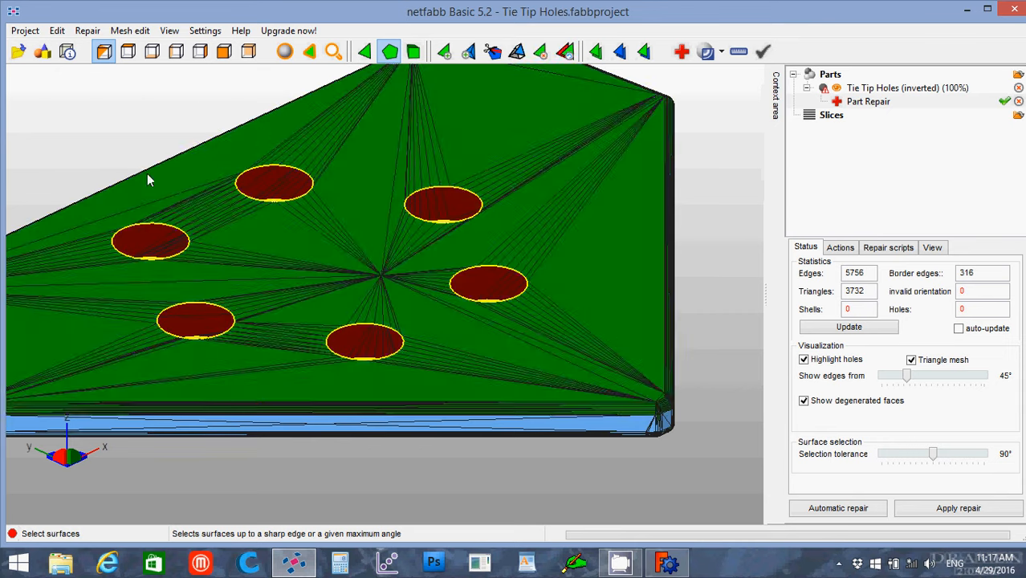
left_click(99, 139)
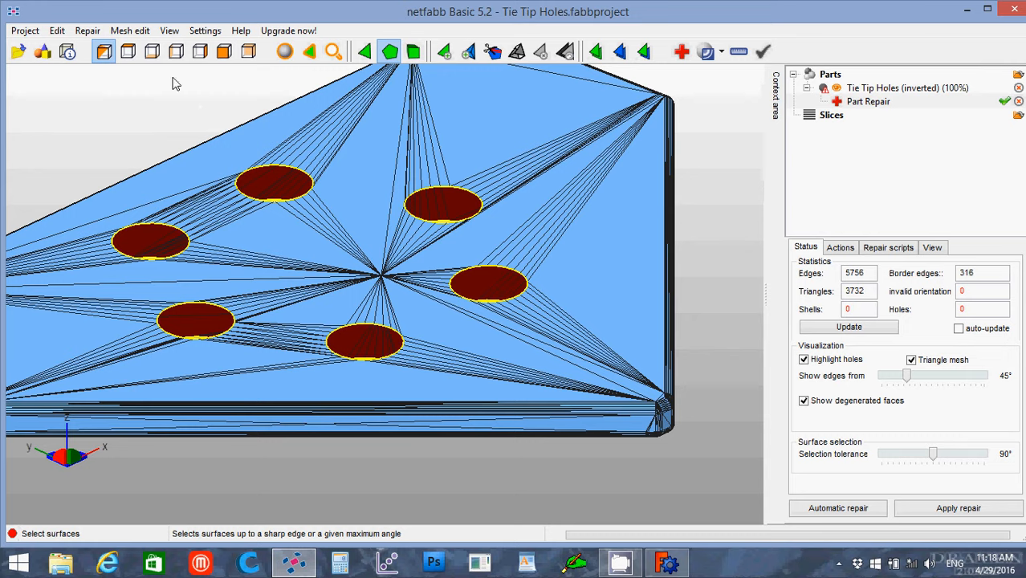
Step: Activate Select triangles and select a first inverted triangle on the inner wall of the hole nearest the plate's far corner
left_click(129, 52)
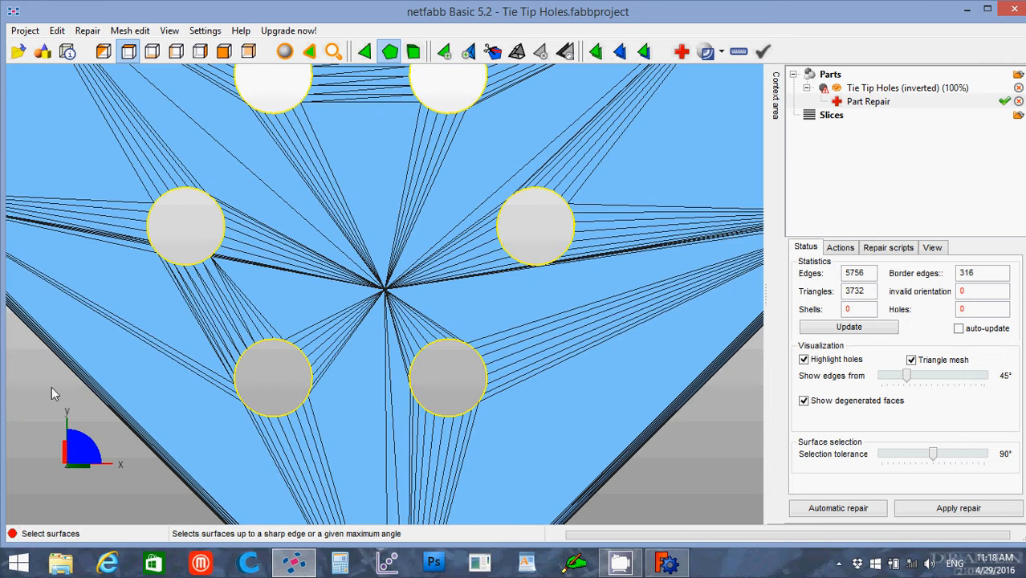
left_click(364, 52)
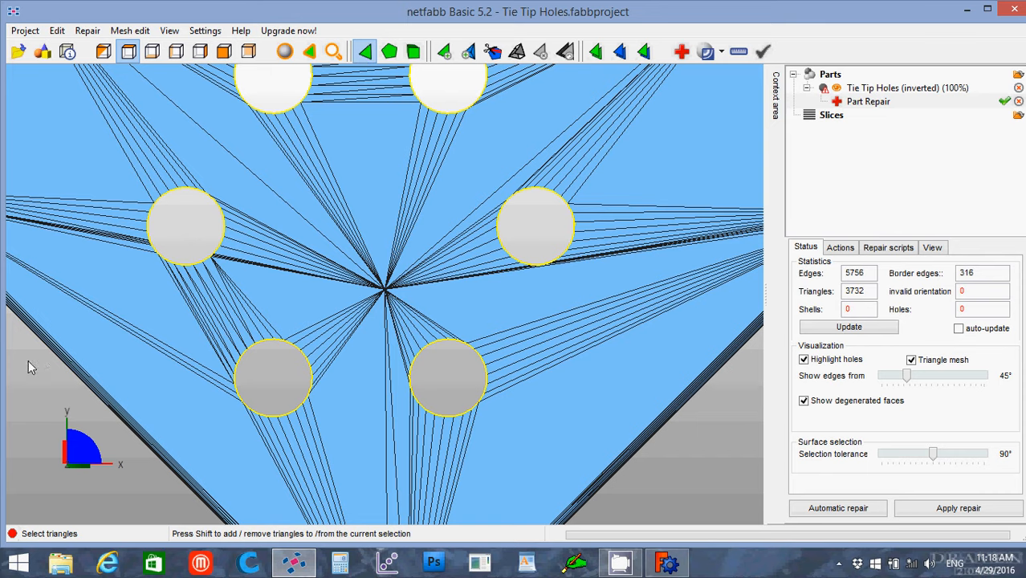
left_click(104, 51)
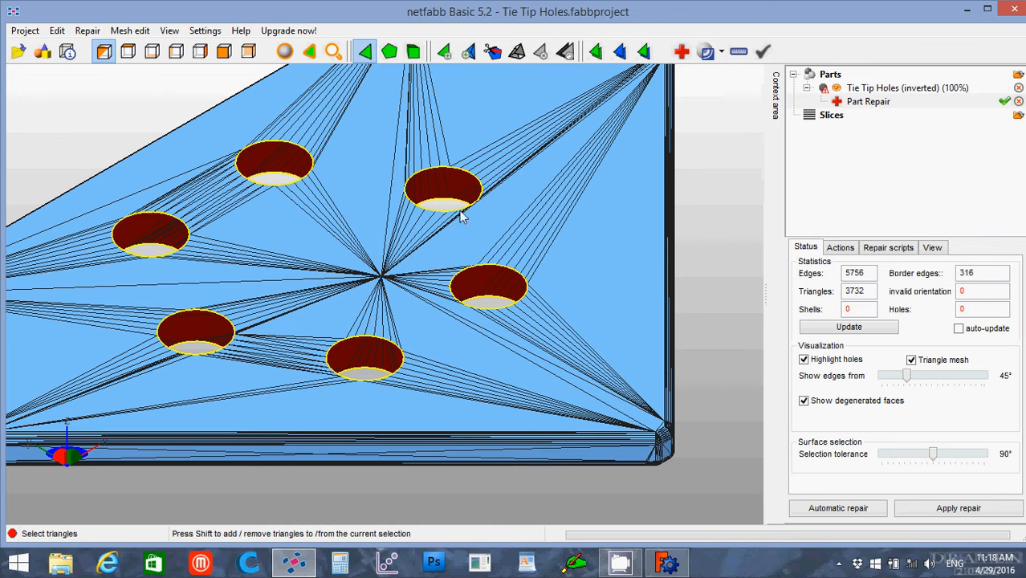
left_click(455, 186)
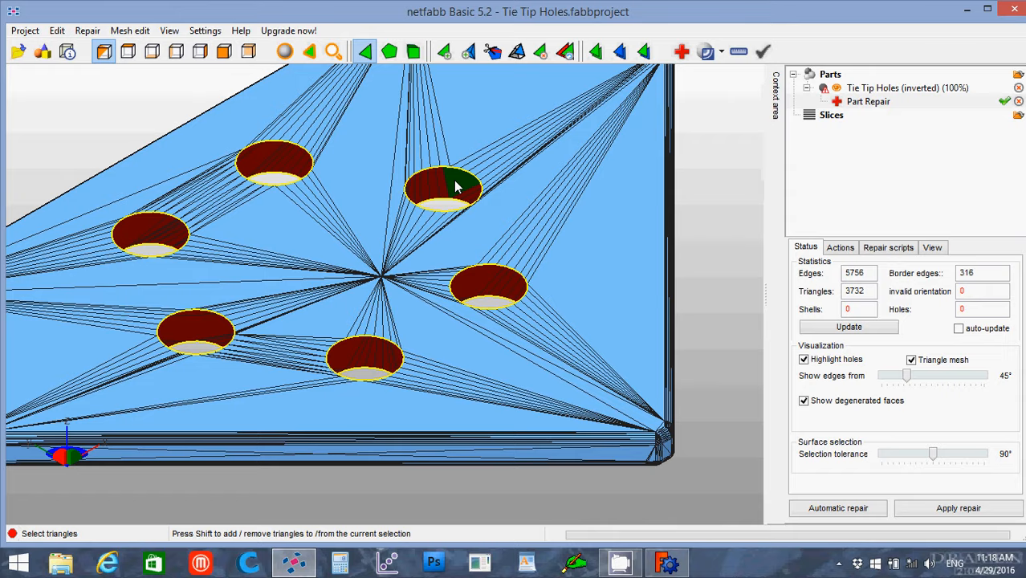
left_click(310, 53)
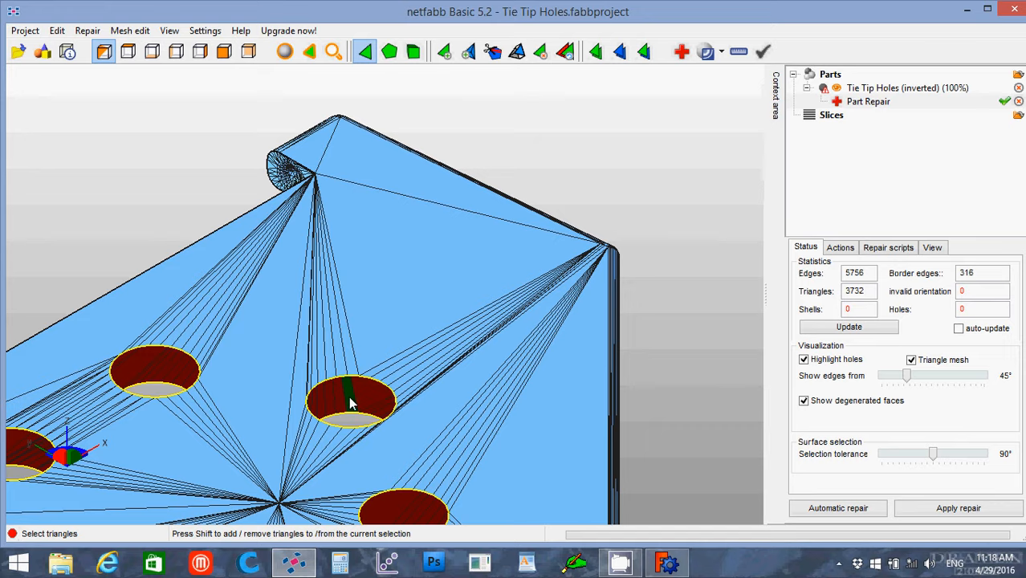
left_click(312, 59)
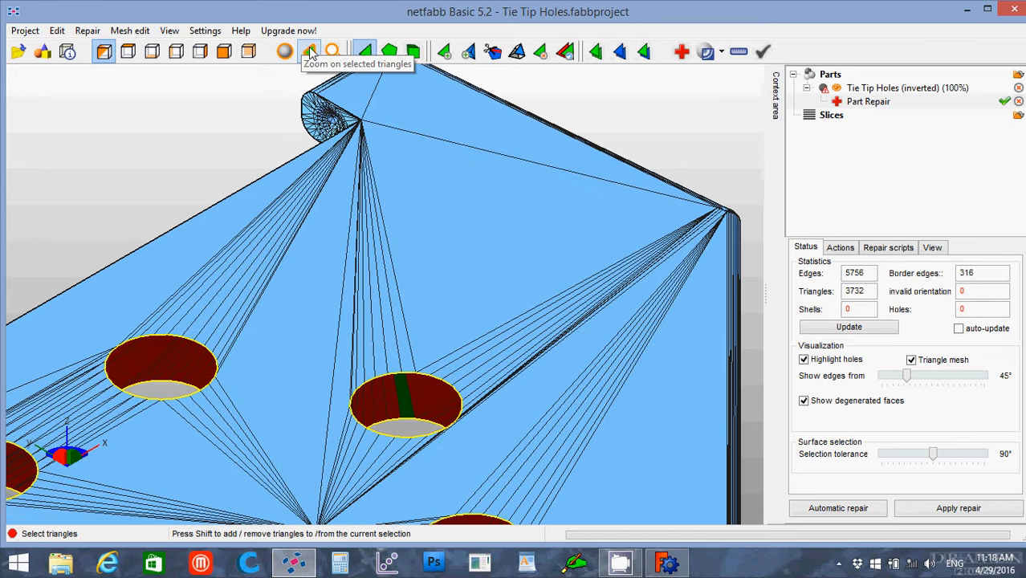
Step: Add the remaining wall triangles of this hole and the neighbouring hole to the selection and flip all selected triangles
left_click(371, 405)
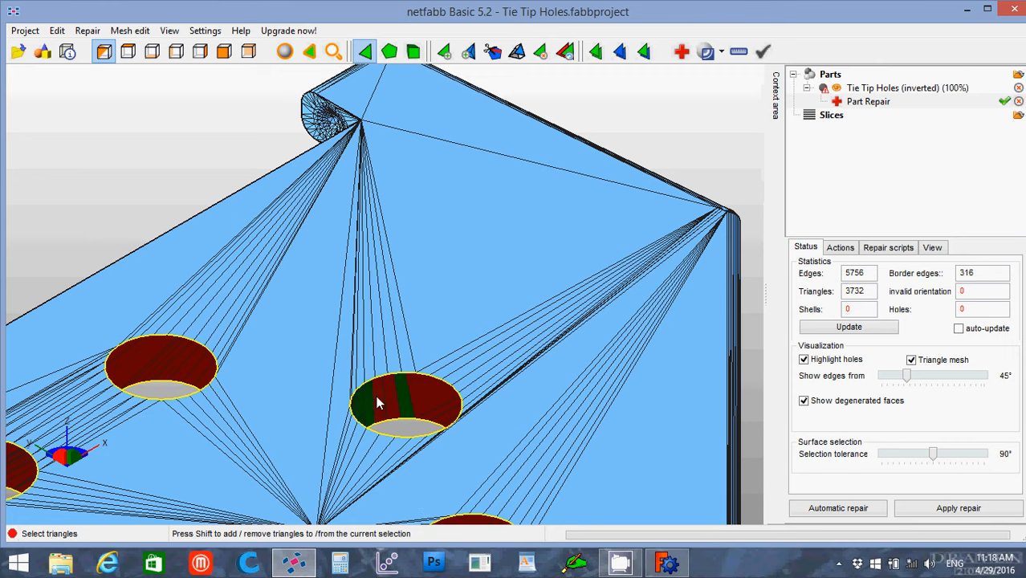
left_click(418, 397, "shift")
left_click(436, 412, "shift")
left_click(441, 416, "shift")
left_click(446, 424, "shift")
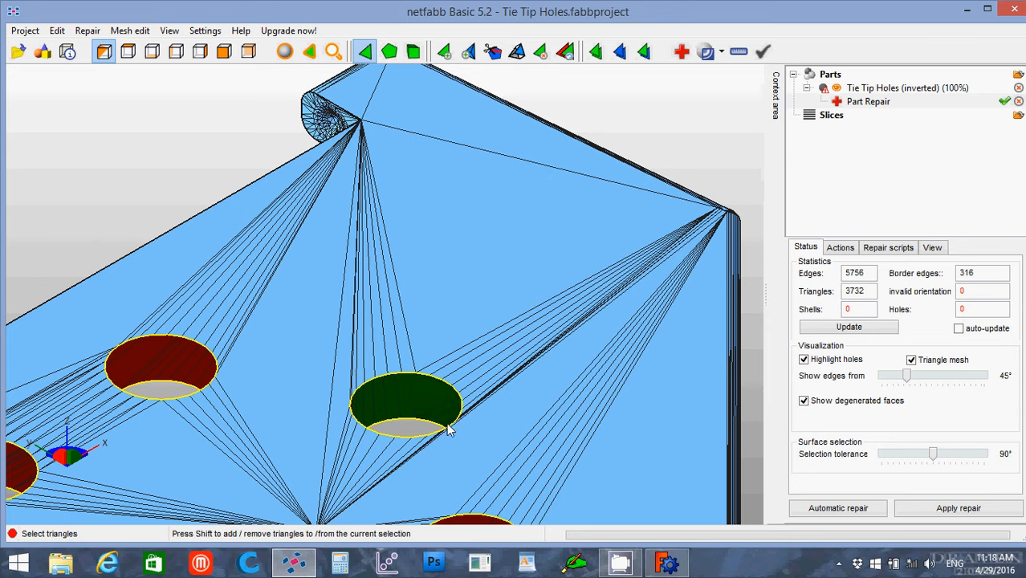
left_click(195, 371, "shift")
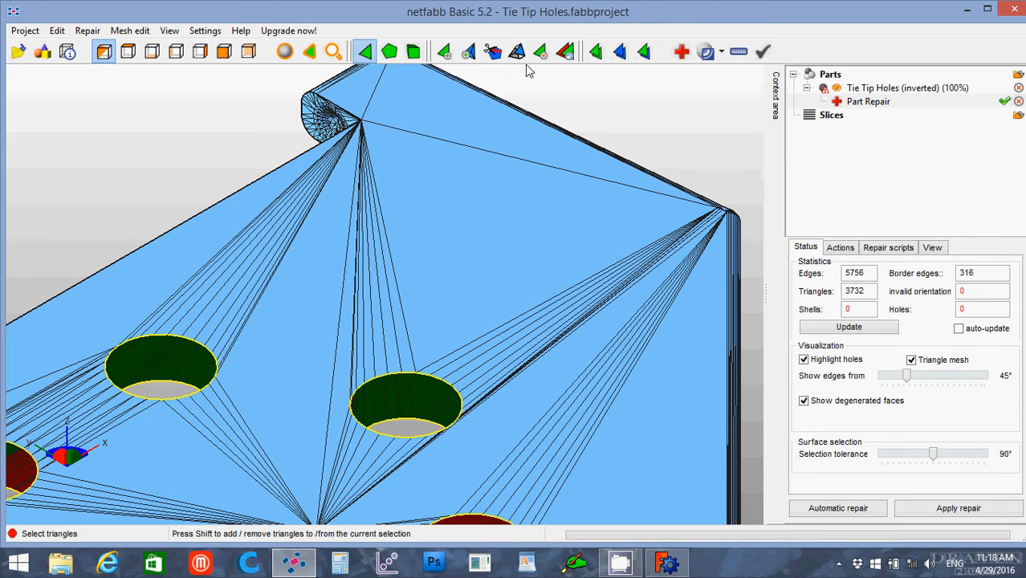
left_click(565, 52)
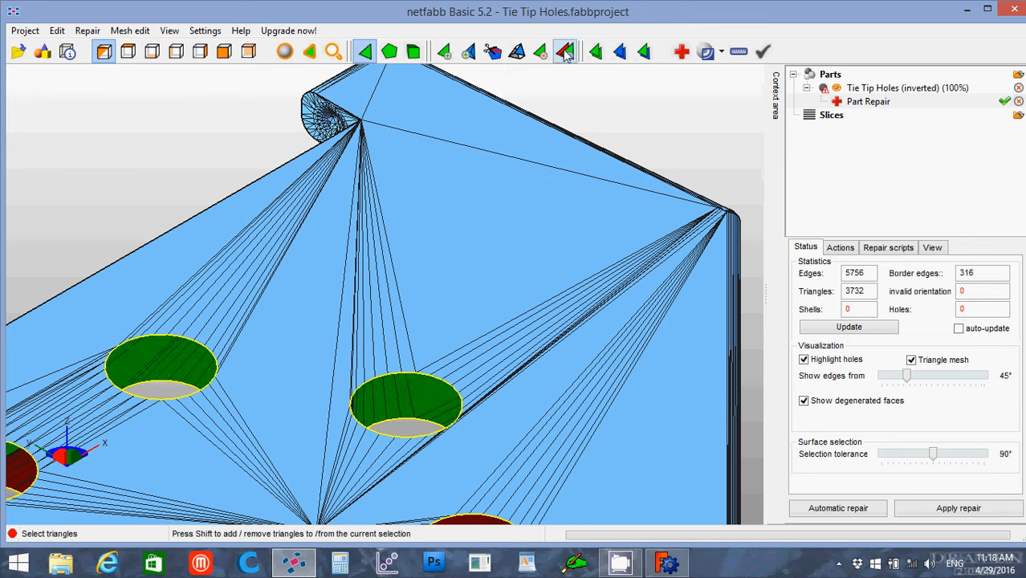
left_click(142, 178)
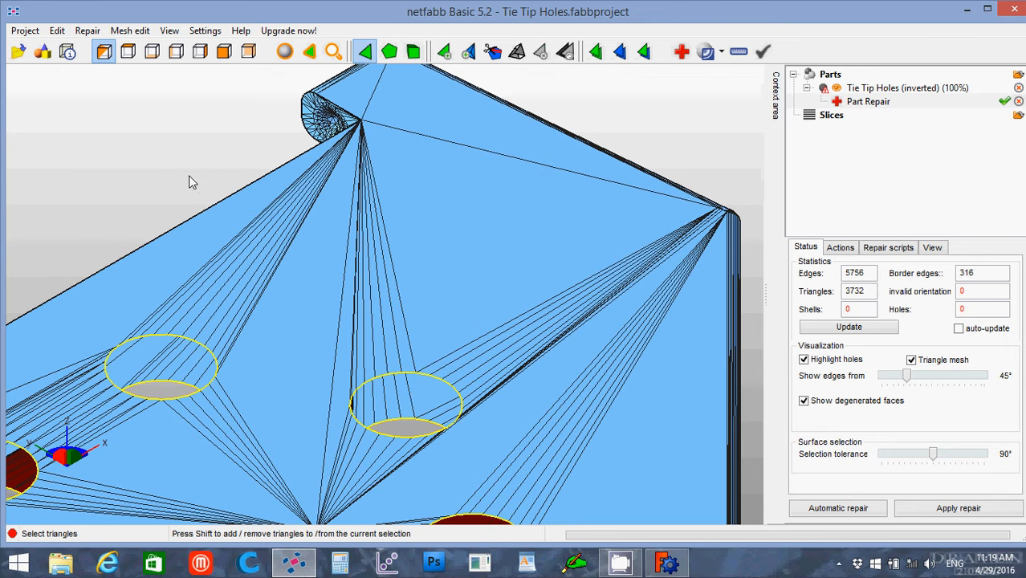
Step: Select the still inverted wall triangles of the partly flipped third hole and flip them
scroll(192, 185, "down", 5)
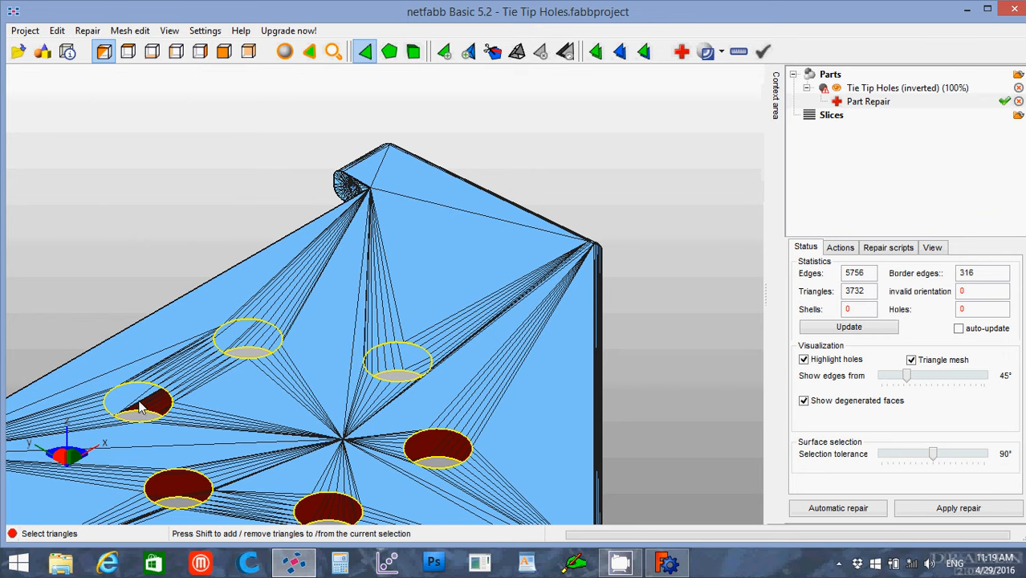
left_click(139, 404)
left_click(140, 410)
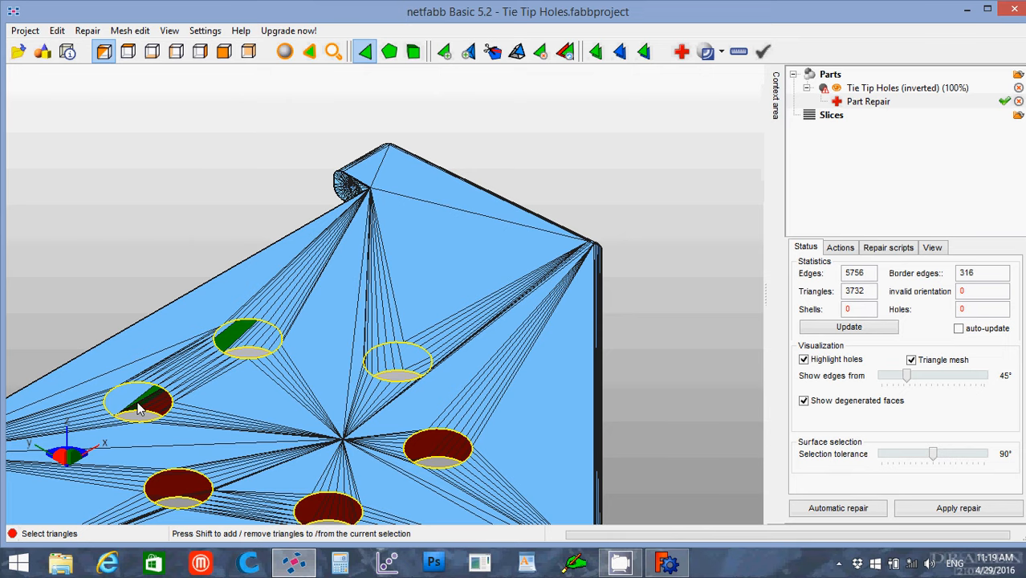
left_click(147, 403)
left_click(145, 401)
left_click(146, 406)
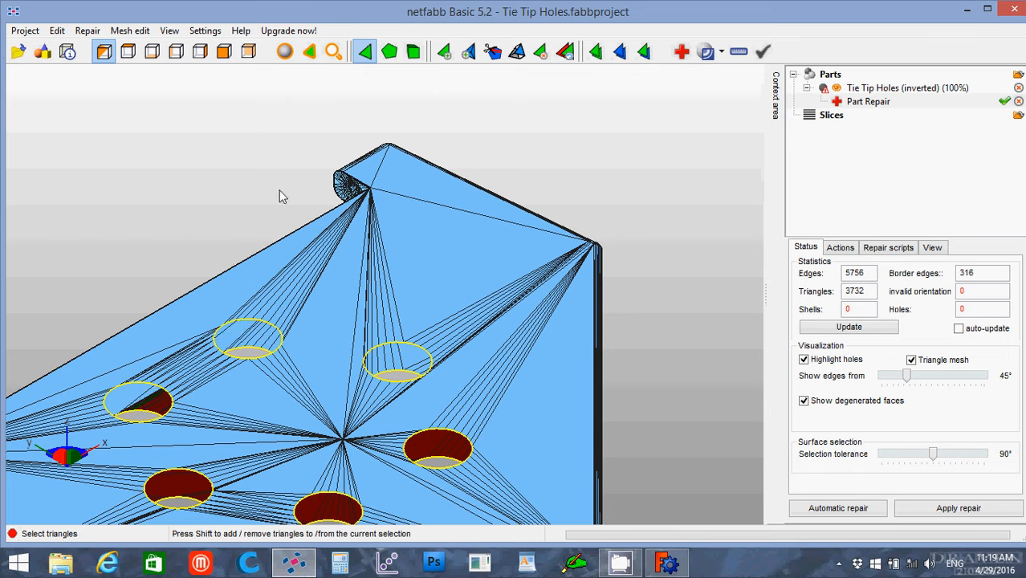
left_click(310, 53)
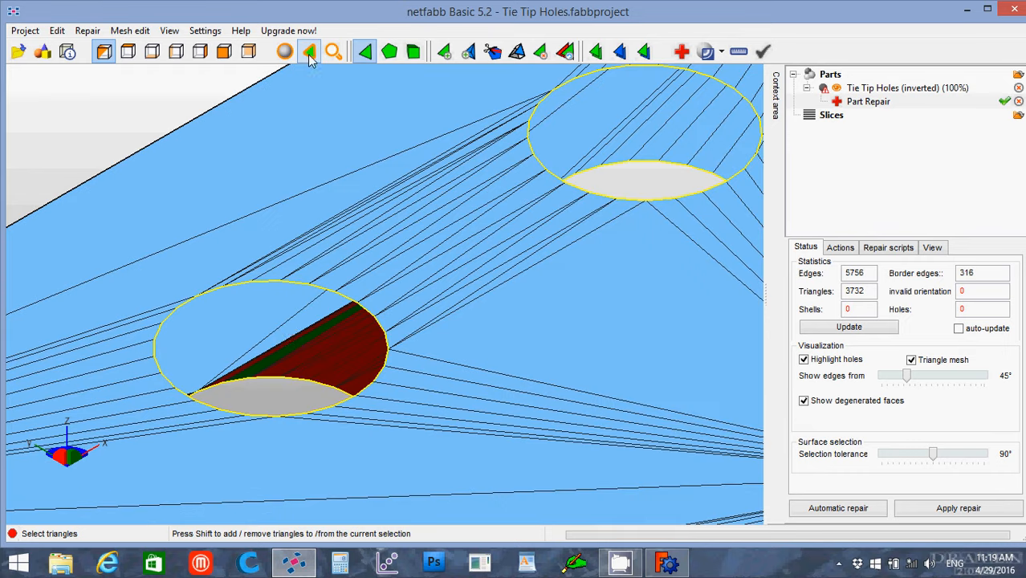
left_click(239, 381)
left_click(235, 379)
left_click(321, 364)
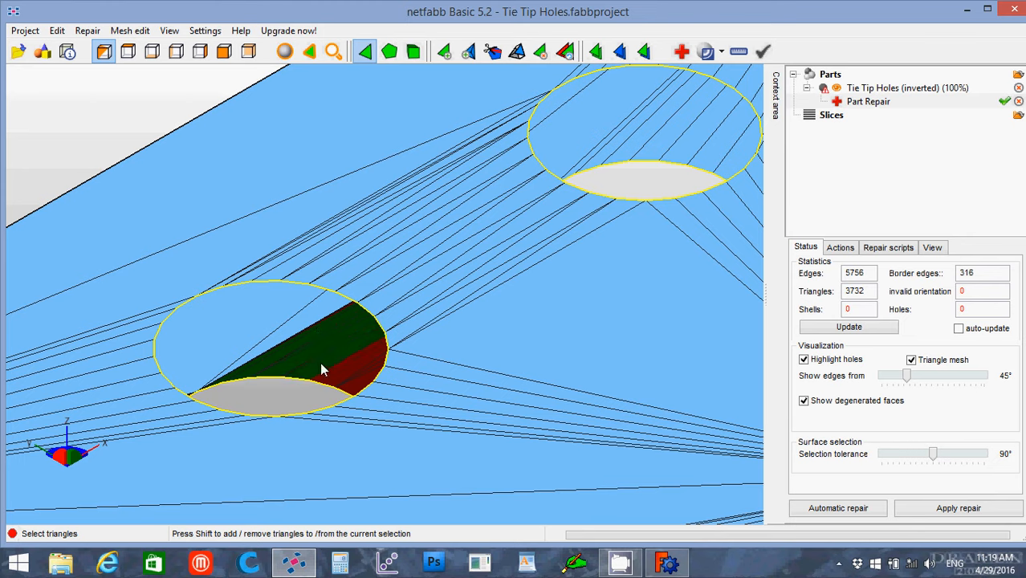
left_click(358, 395)
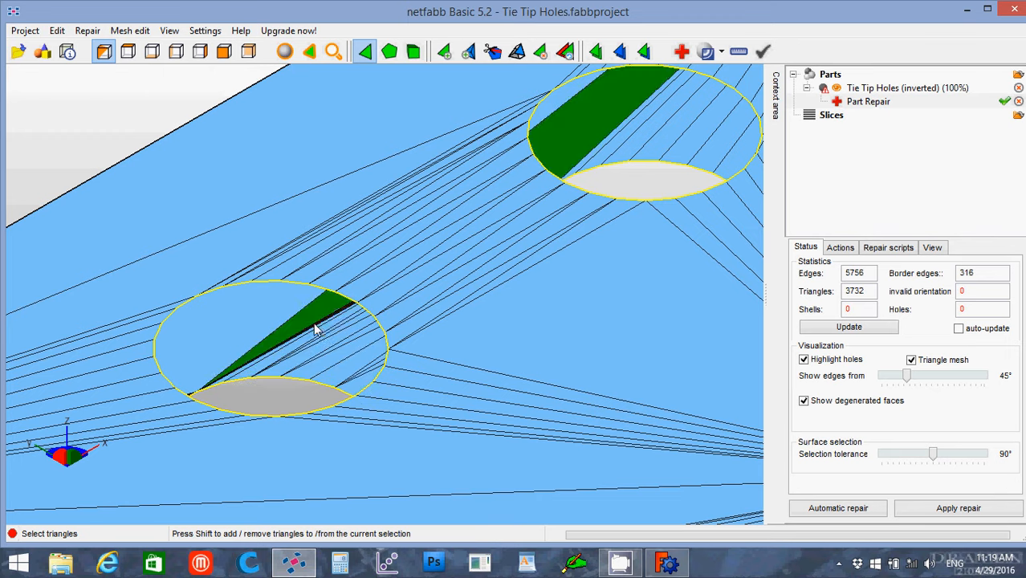
Step: Select the thin inverted triangle left on the third hole's wall, flip it, and clear the selection
key("Delete")
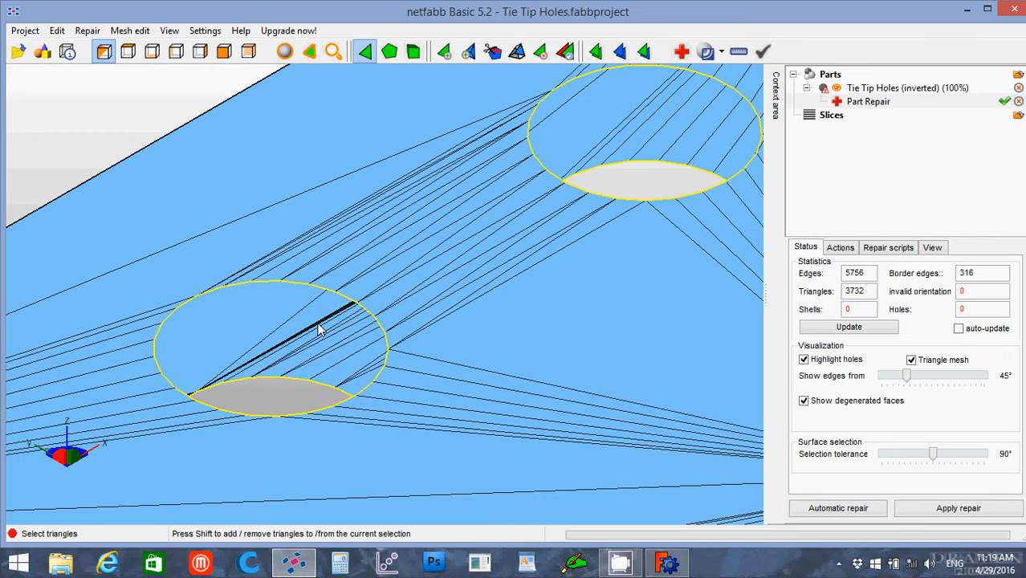
left_click(318, 324)
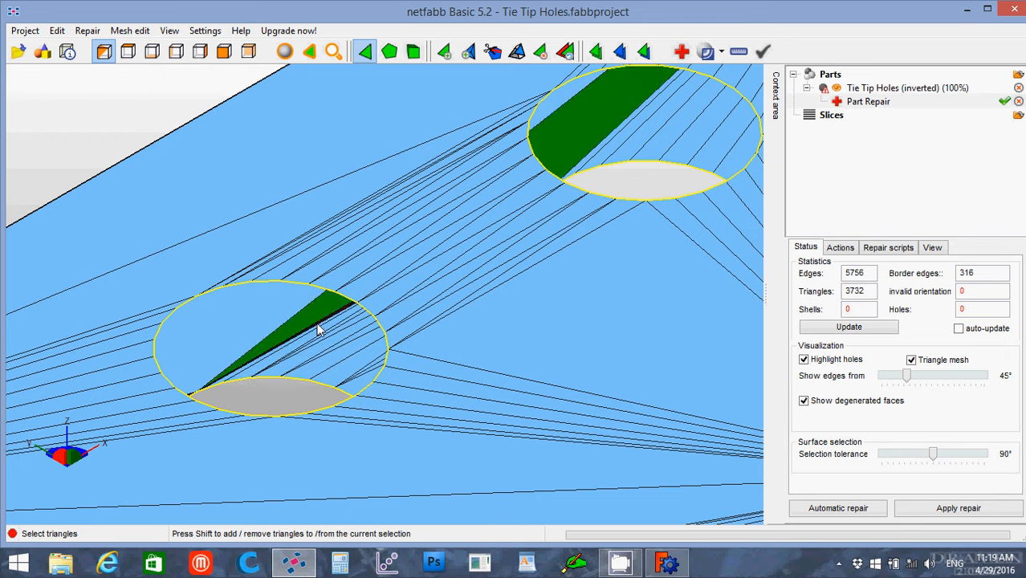
left_click(318, 324)
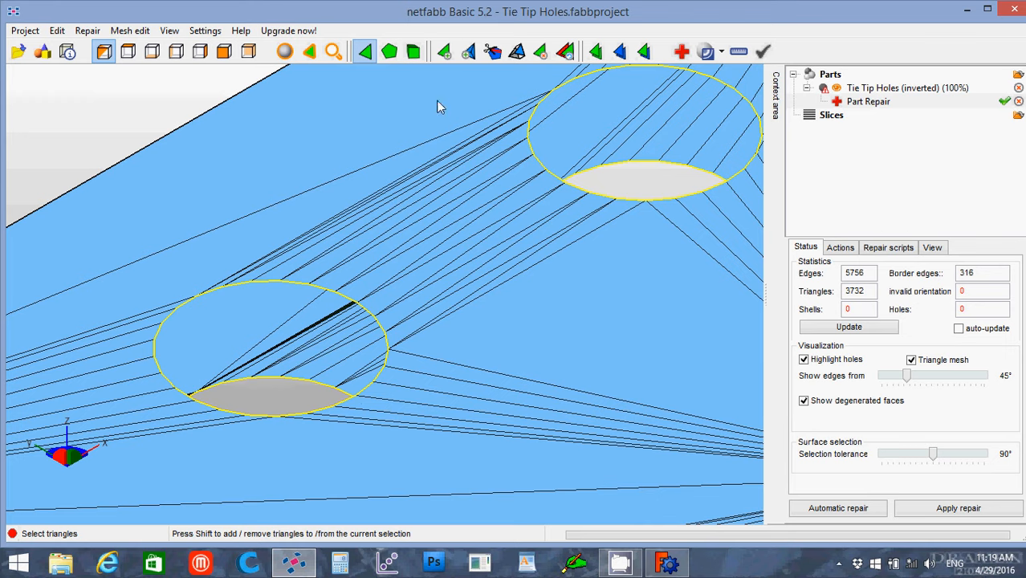
left_click(567, 51)
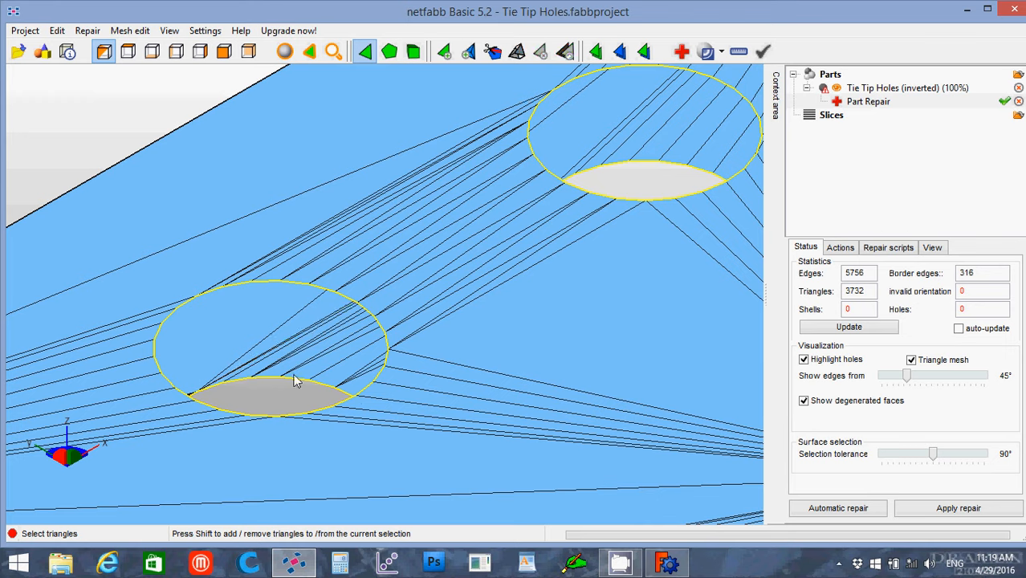
left_click(293, 336)
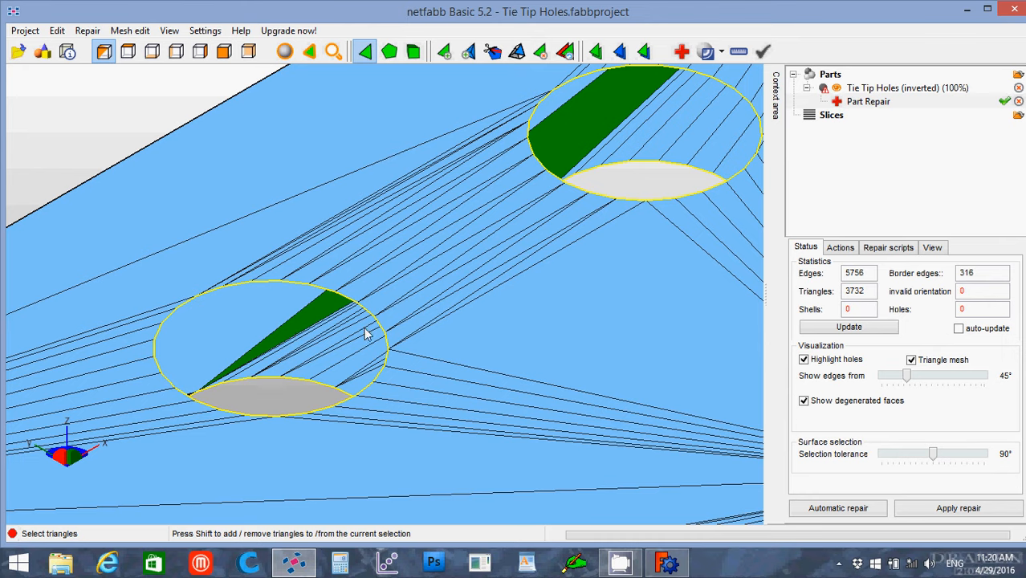
left_click(282, 393)
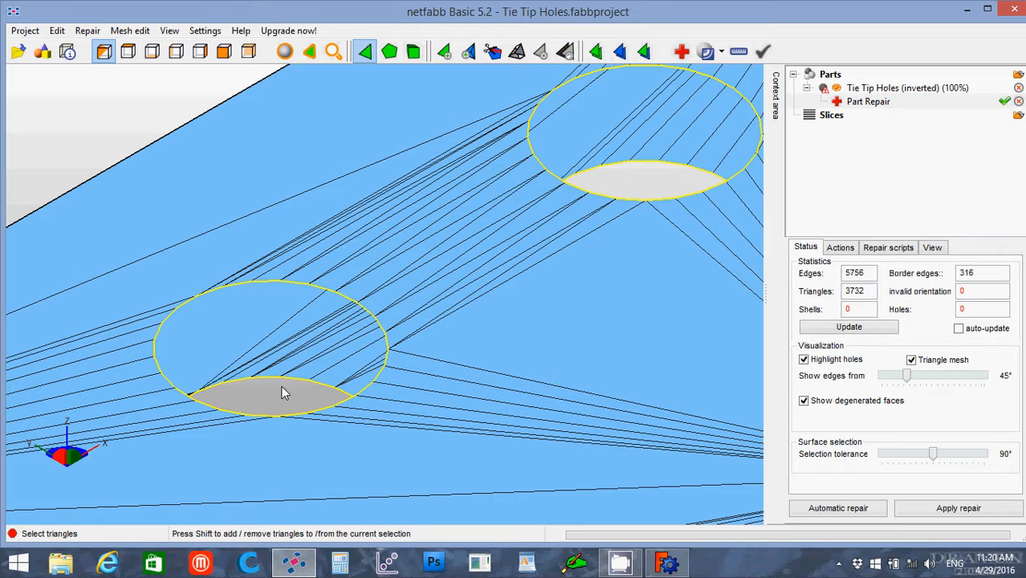
scroll(280, 383, "down", 3)
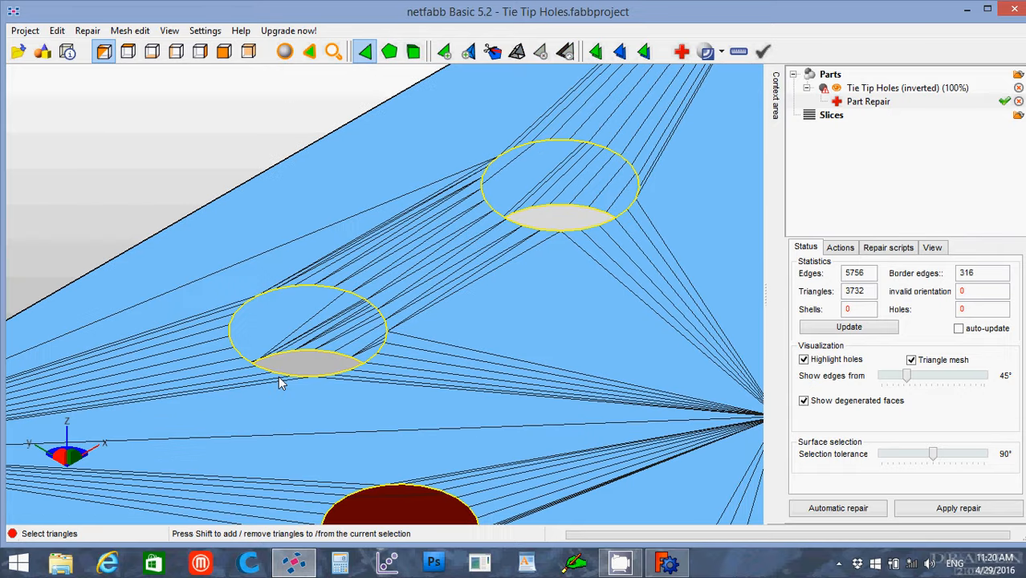
scroll(280, 383, "down", 3)
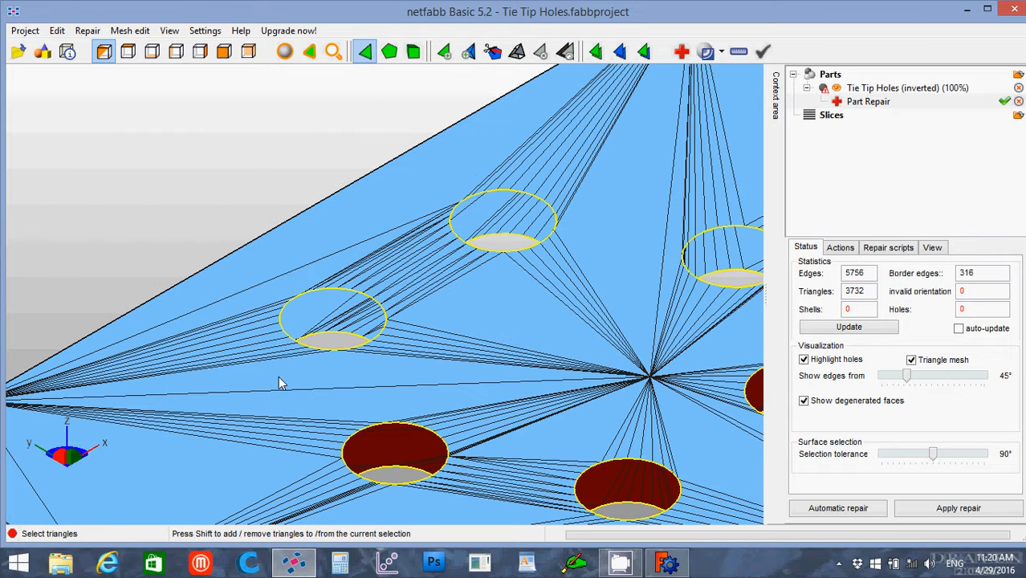
left_click(416, 463)
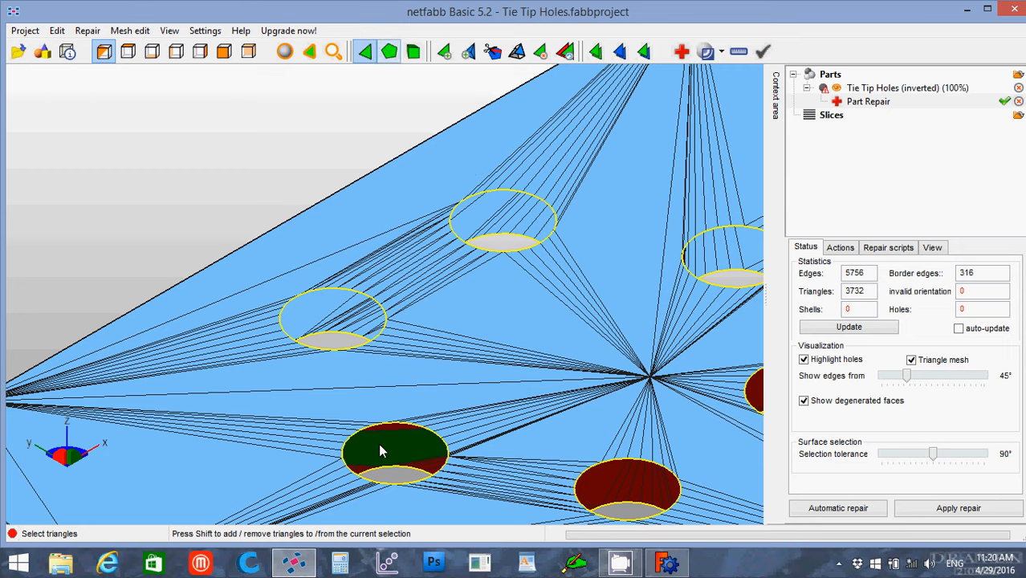
left_click(333, 52)
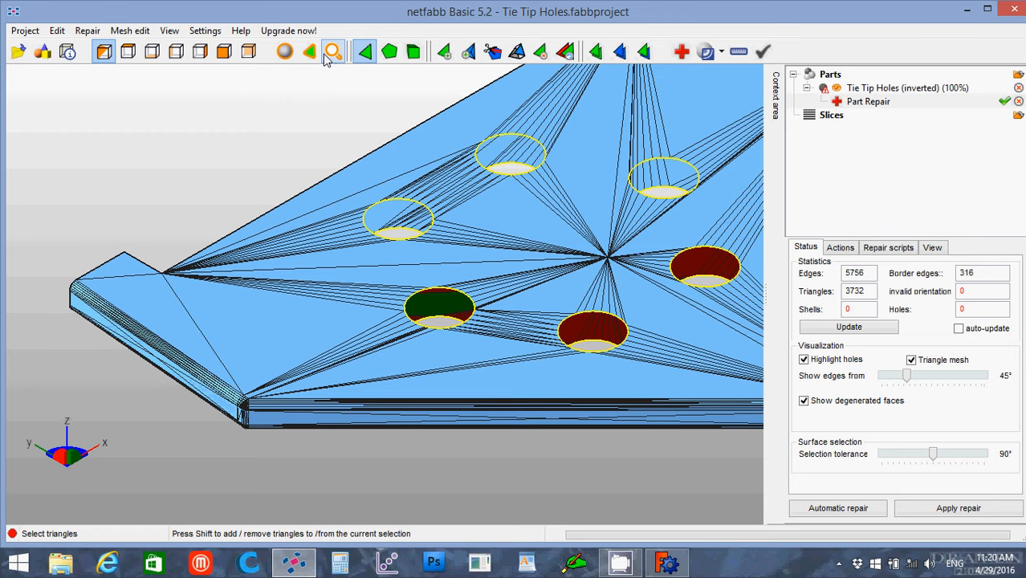
left_click(304, 115)
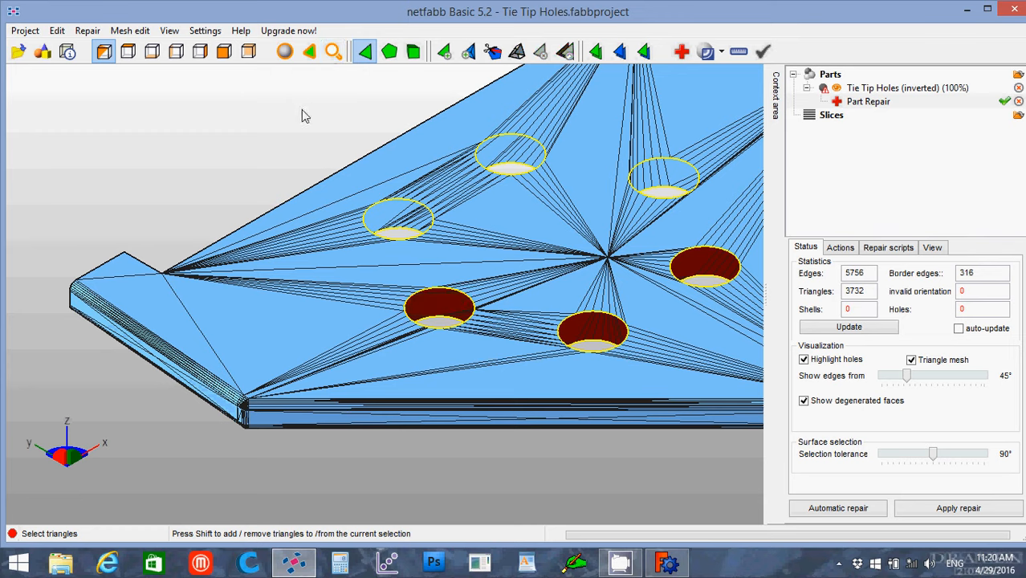
Step: Zoom in on the fourth hole and select all the inverted triangles of its inner wall
left_click(333, 52)
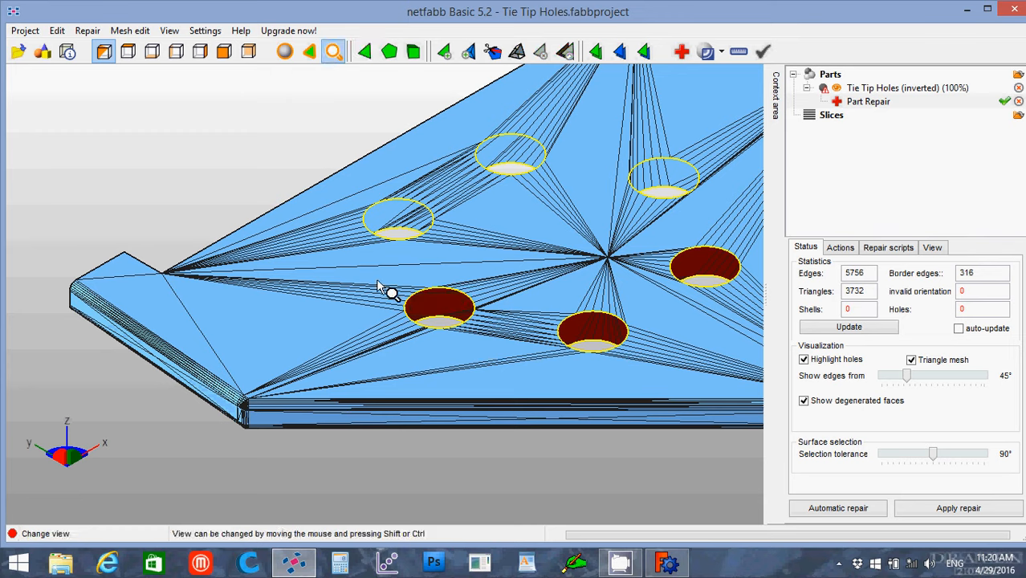
left_click_drag(378, 280, 515, 348)
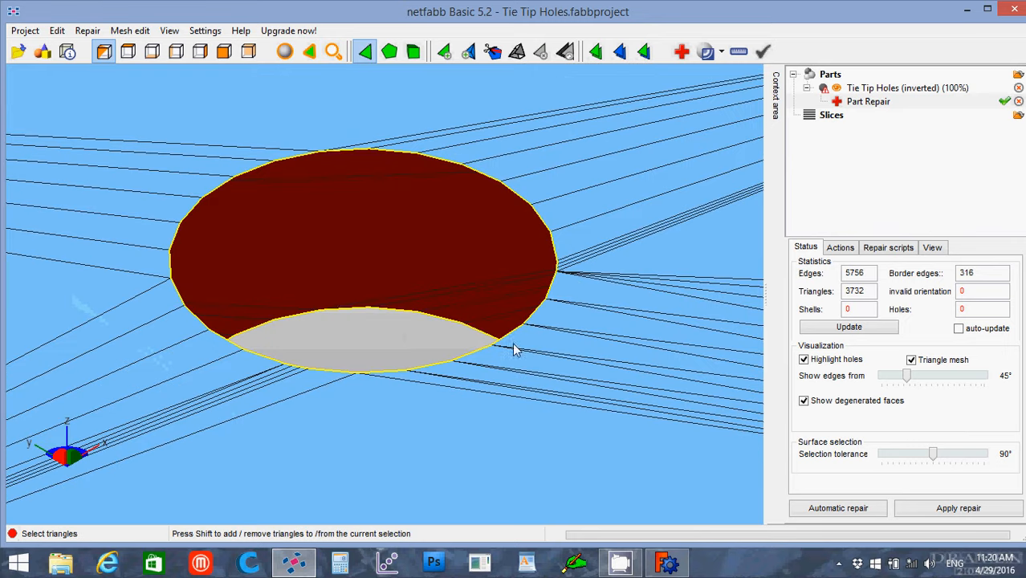
left_click(362, 261)
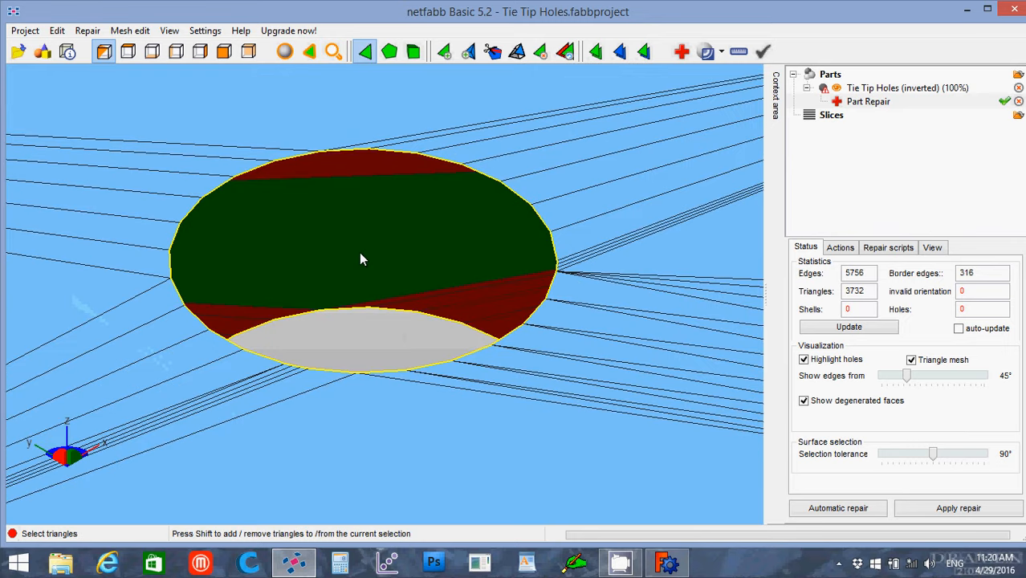
left_click(303, 175, "shift")
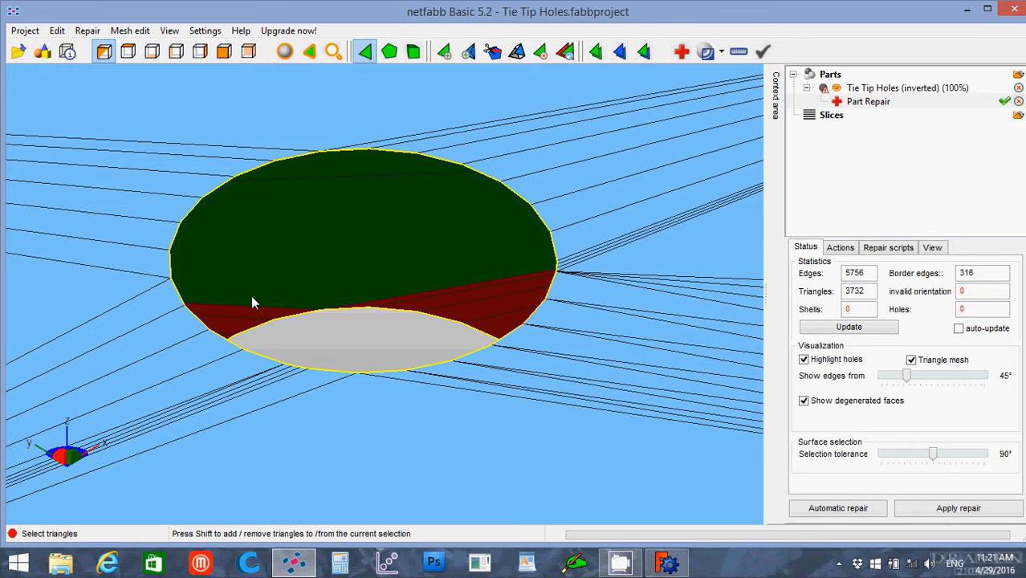
left_click(227, 329, "shift")
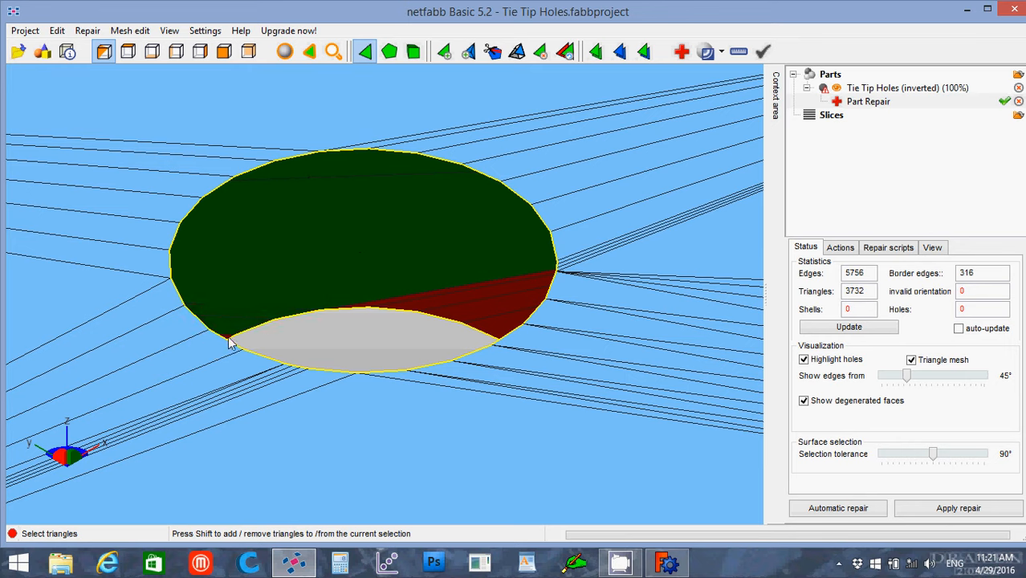
left_click(477, 306, "shift")
left_click(463, 300, "shift")
left_click(461, 291, "shift")
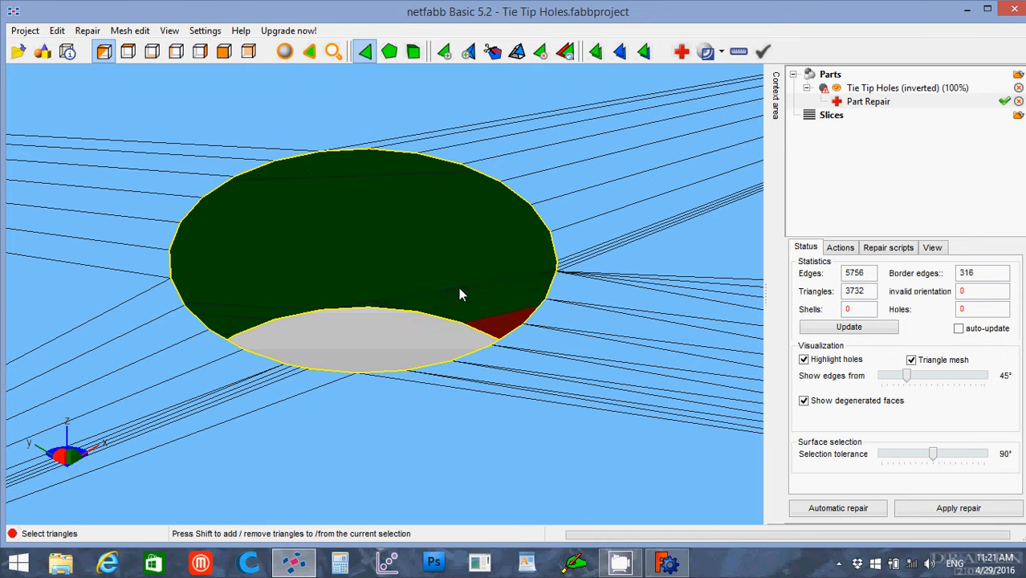
left_click(500, 324, "shift")
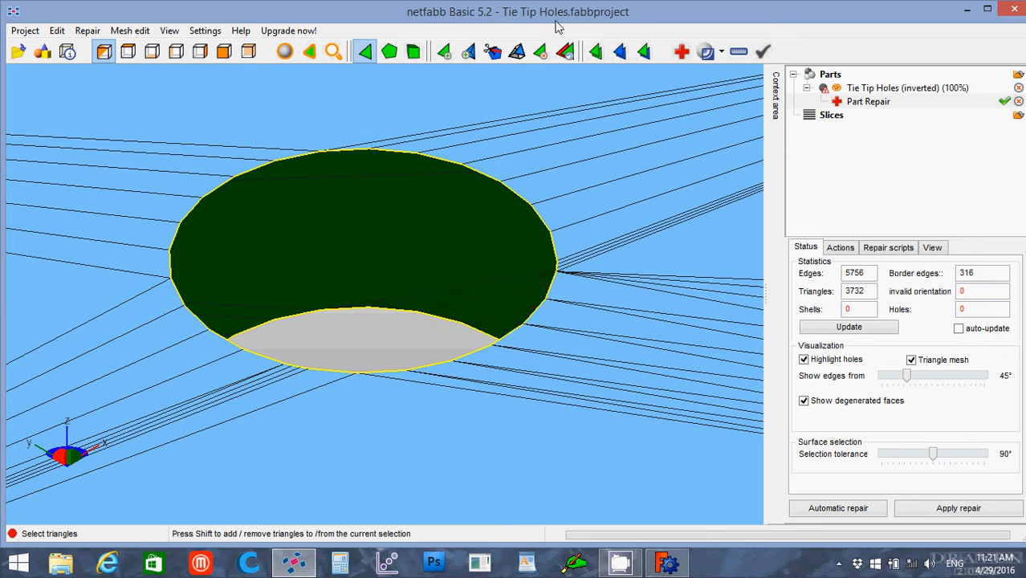
Step: Flip the selected wall triangles of the fourth hole and clear the selection
left_click(565, 52)
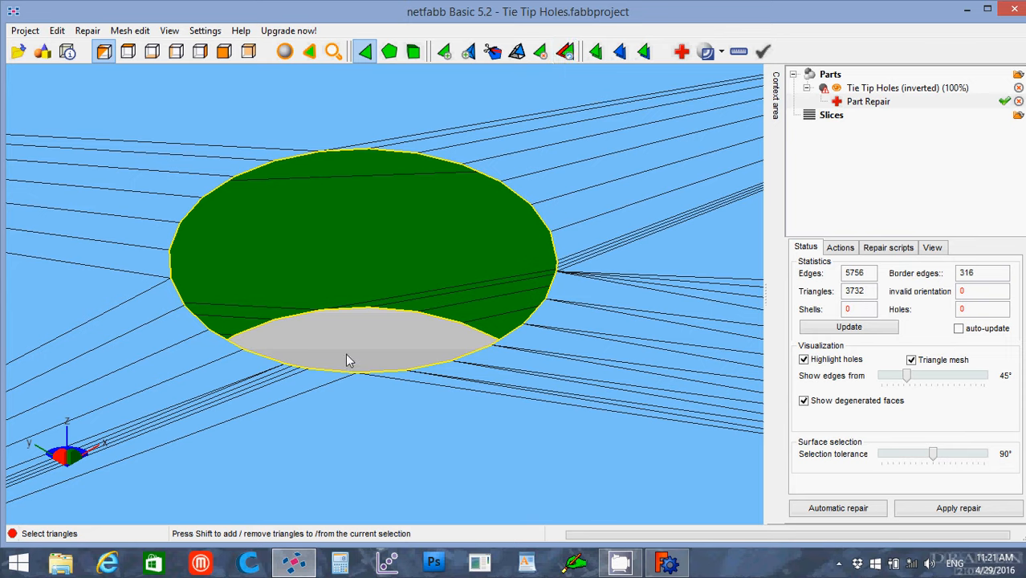
key("Delete")
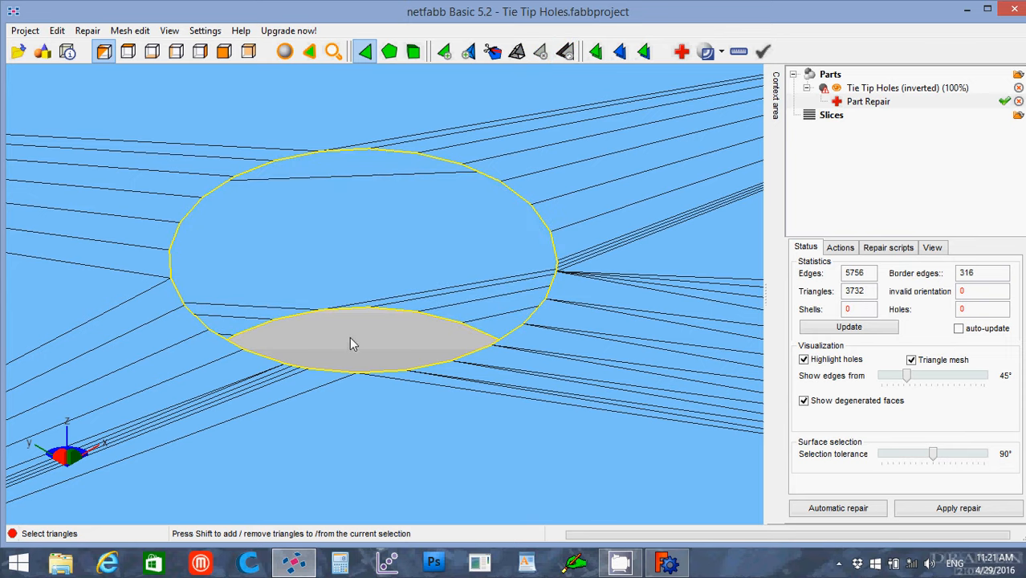
Step: Select all inverted wall triangles of the neighbouring fifth hole, flip them, and clear the selection
scroll(351, 341, "down", 5)
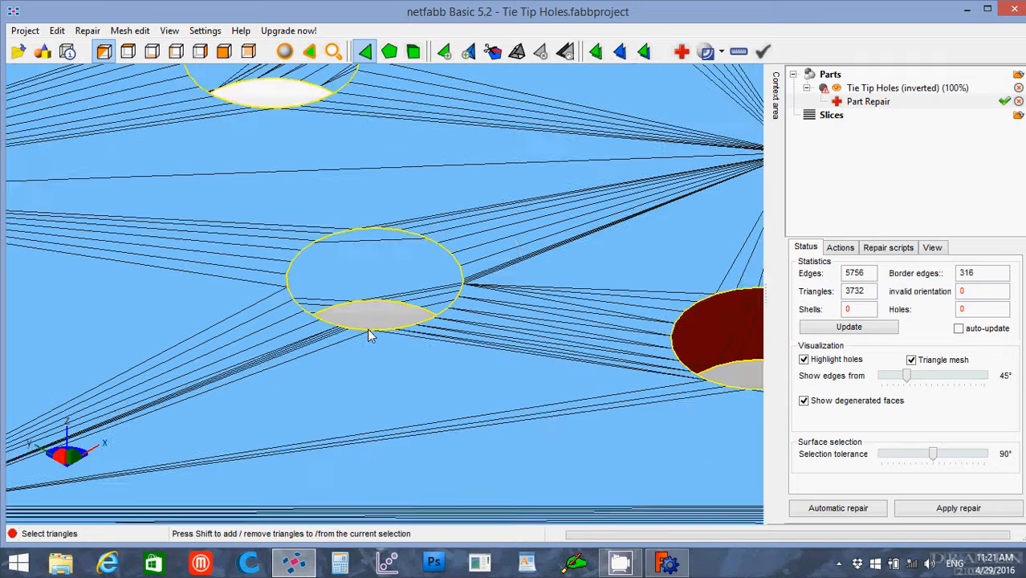
scroll(367, 333, "down", 2)
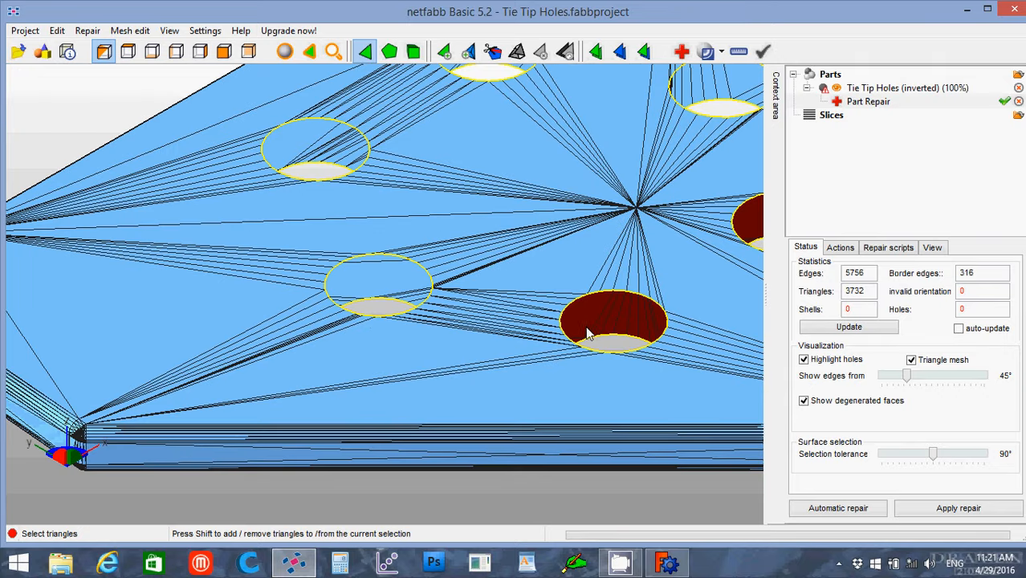
left_click(586, 326)
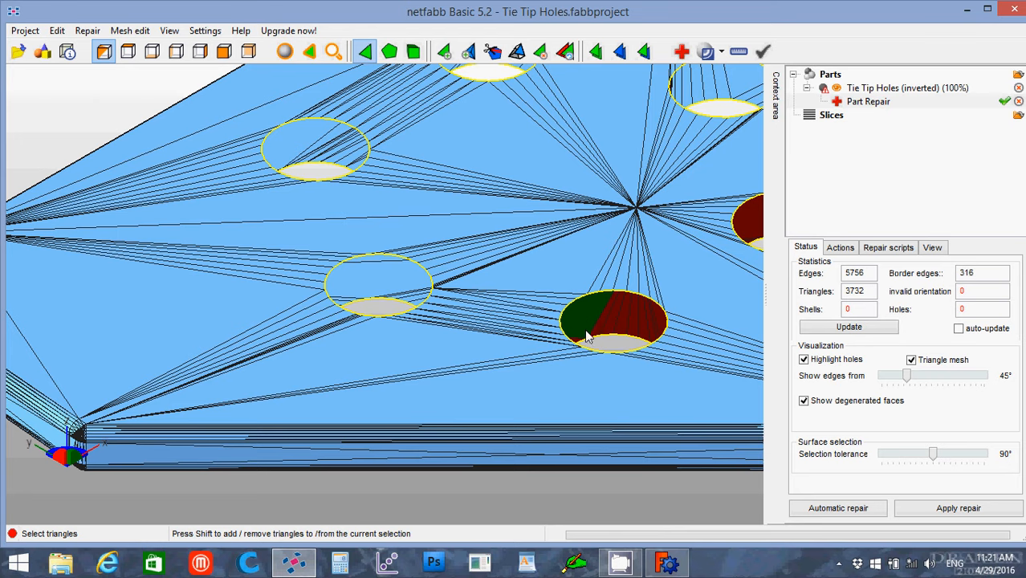
left_click_drag(604, 331, 660, 328)
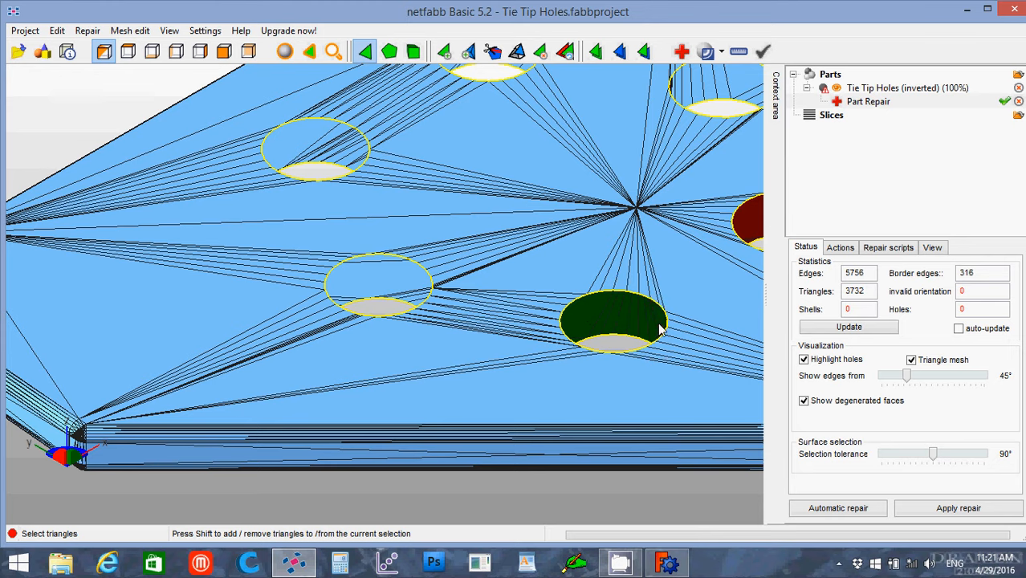
left_click(565, 53)
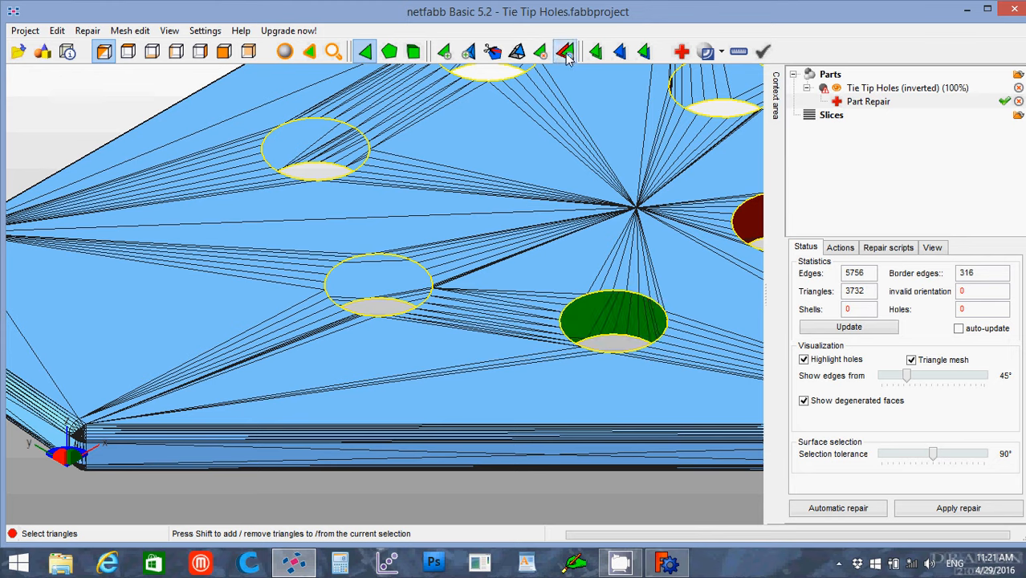
left_click(616, 346)
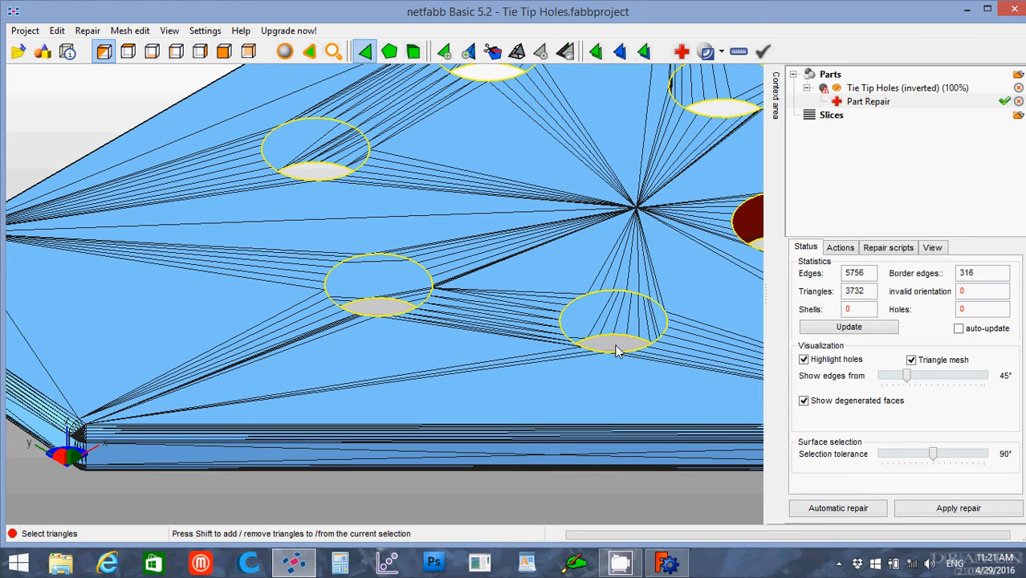
left_click(672, 86)
left_click(754, 231)
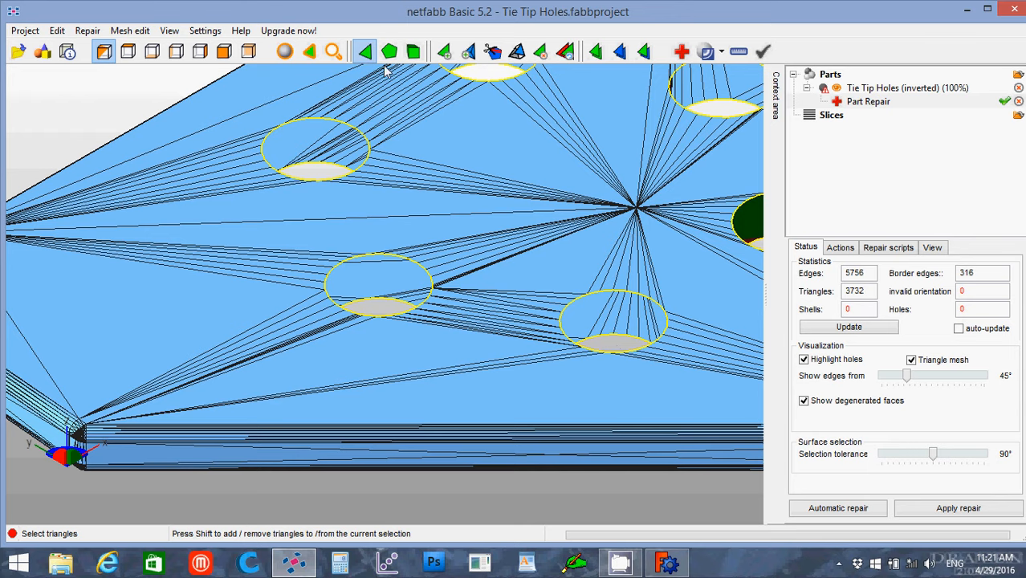
left_click(309, 52)
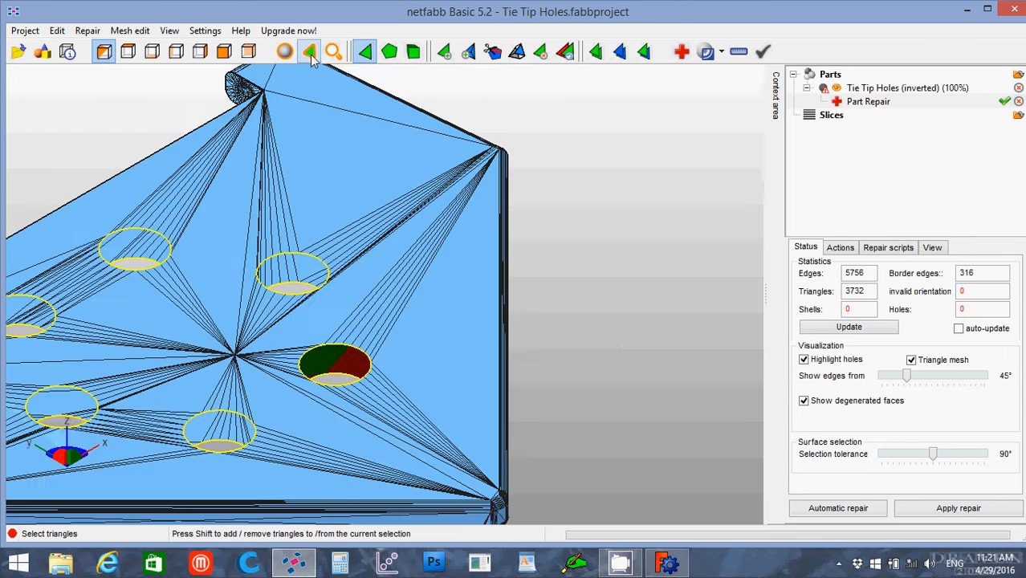
left_click(498, 340)
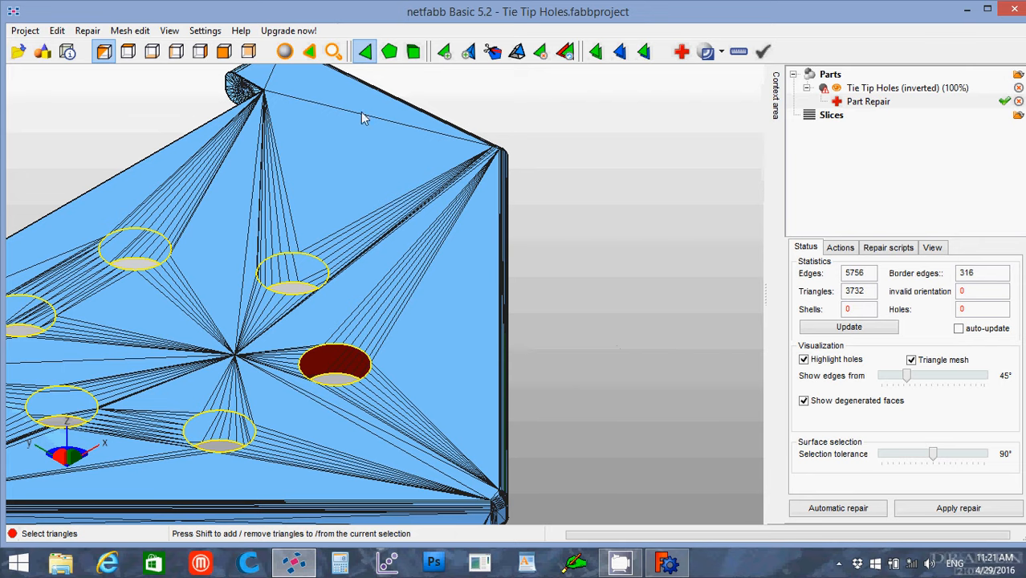
Step: Zoom in on the sixth hole, select all its inverted wall triangles, flip them, and clear the selection
left_click(334, 51)
left_click_drag(257, 321, 416, 414)
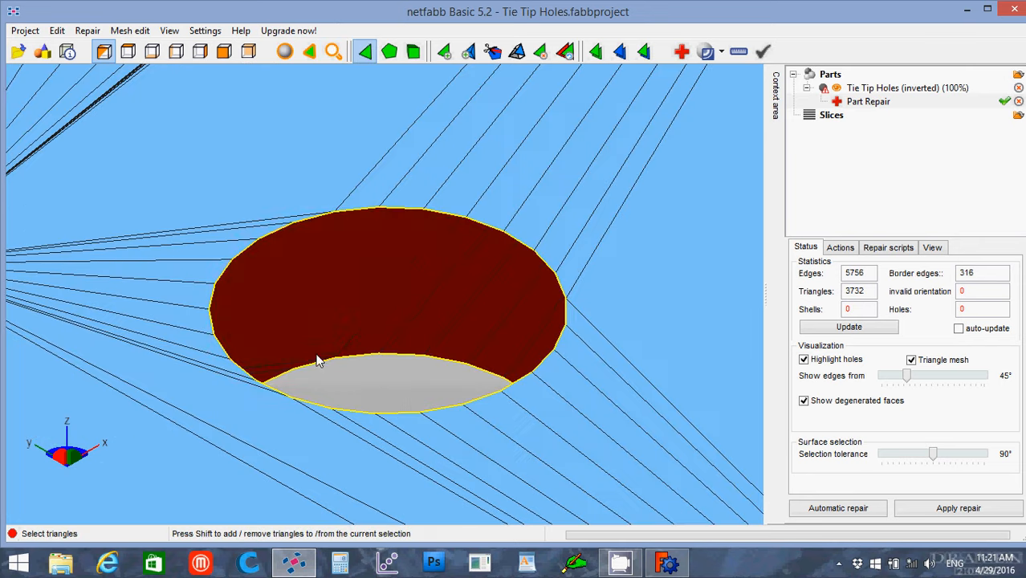
mouse_move(280, 350)
left_mouse_down()
mouse_move(403, 319)
mouse_move(548, 359)
left_mouse_up()
left_click(272, 373)
left_click(274, 375)
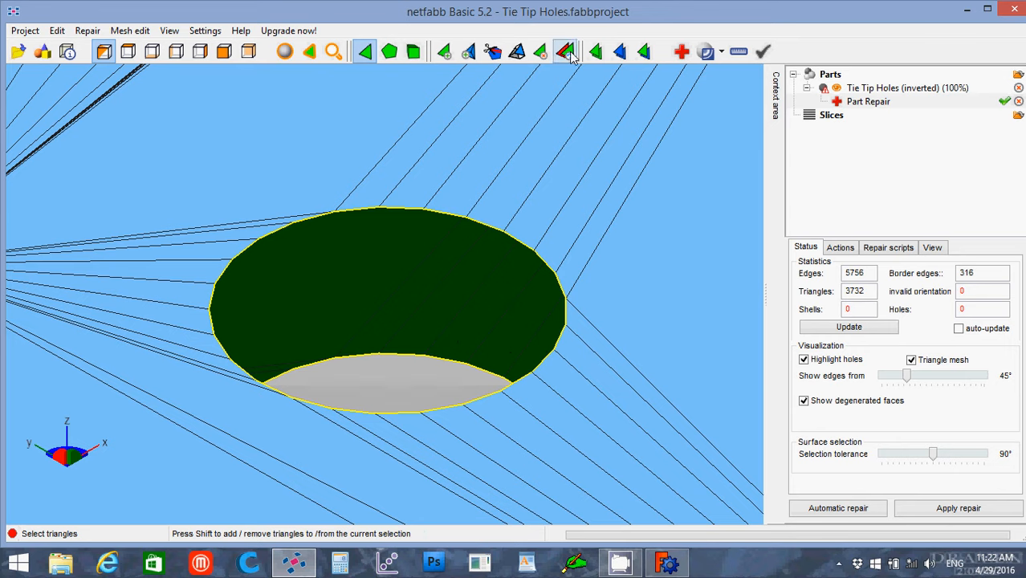
key("Delete")
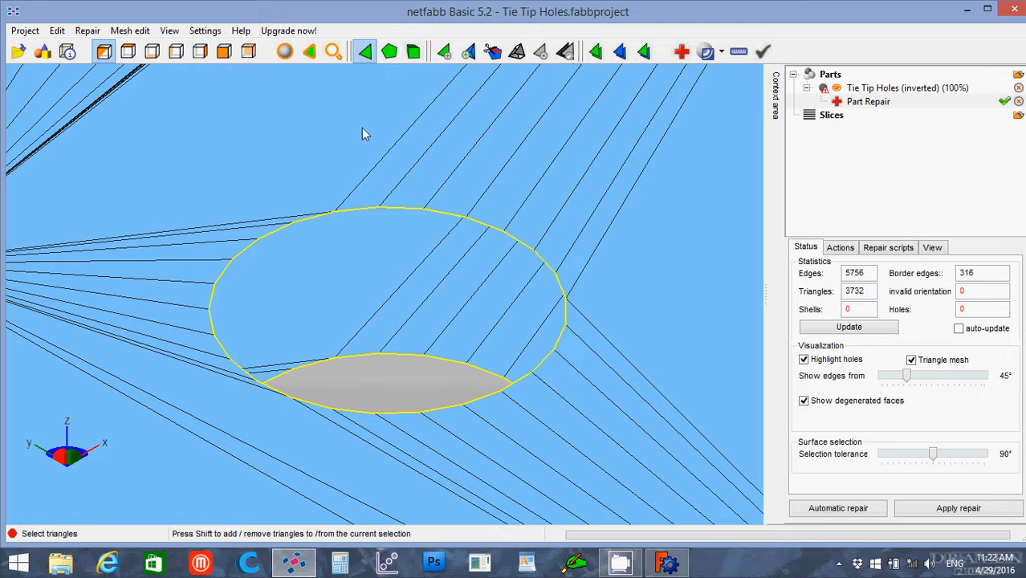
Step: Examine the whole part from the back, front, both sides and the bottom for remaining inverted triangles
left_click(249, 52)
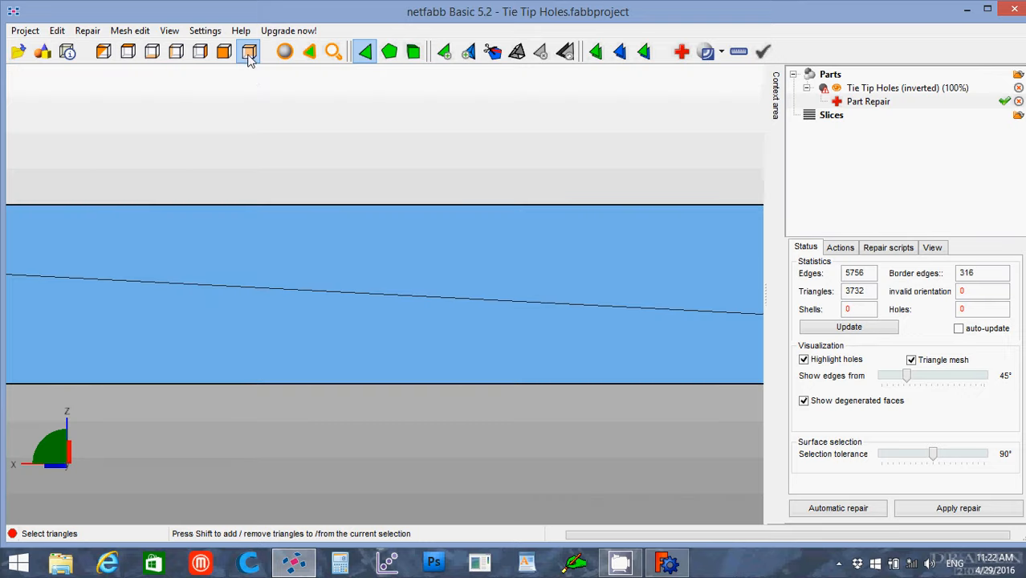
scroll(368, 249, "down", 3)
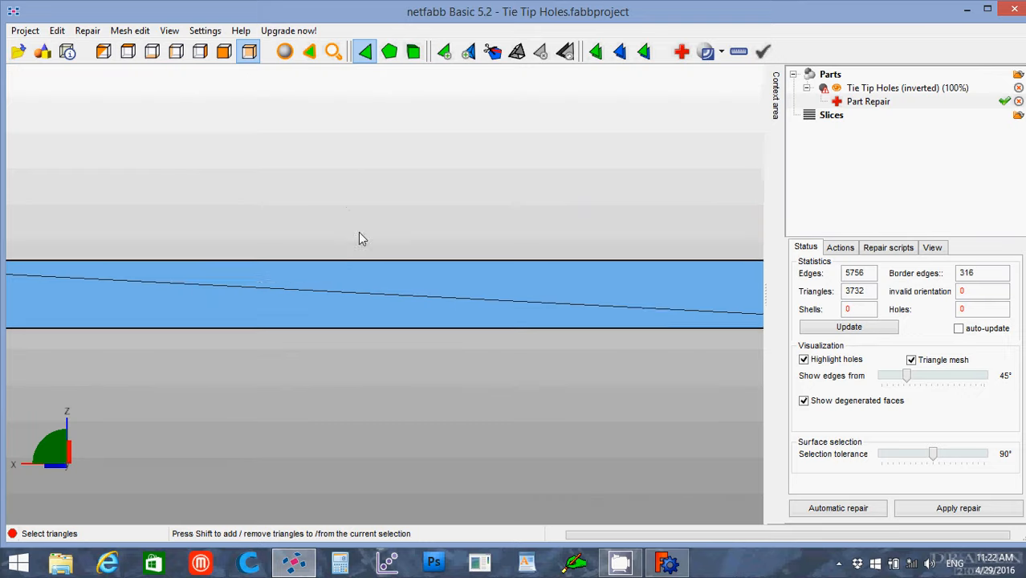
scroll(328, 169, "down", 2)
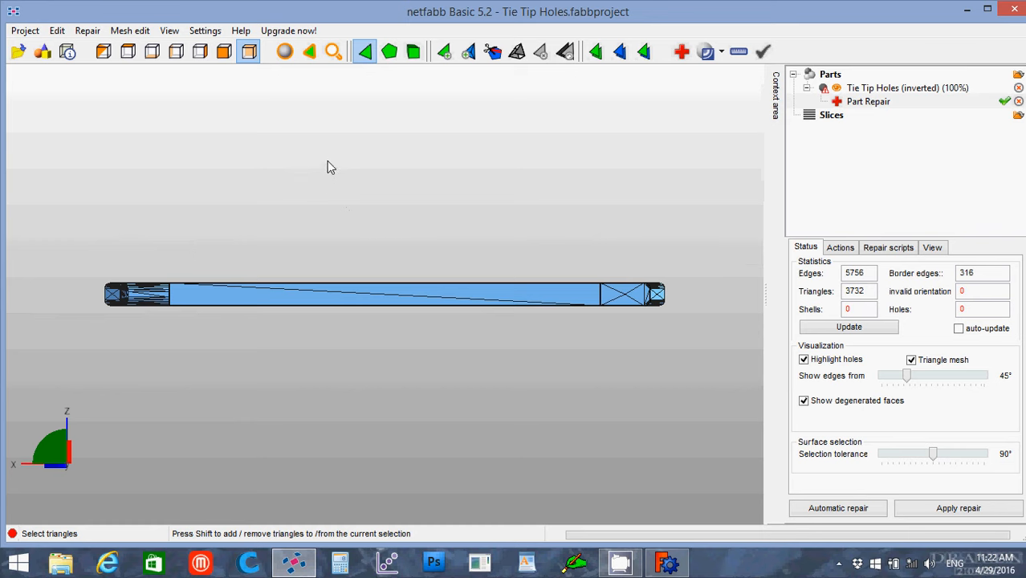
left_click(226, 53)
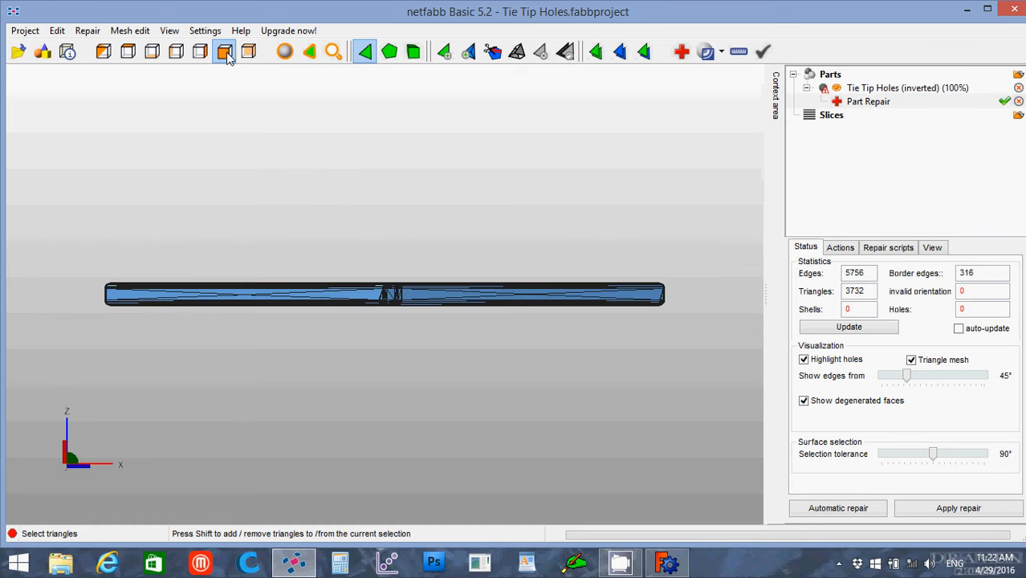
left_click(200, 52)
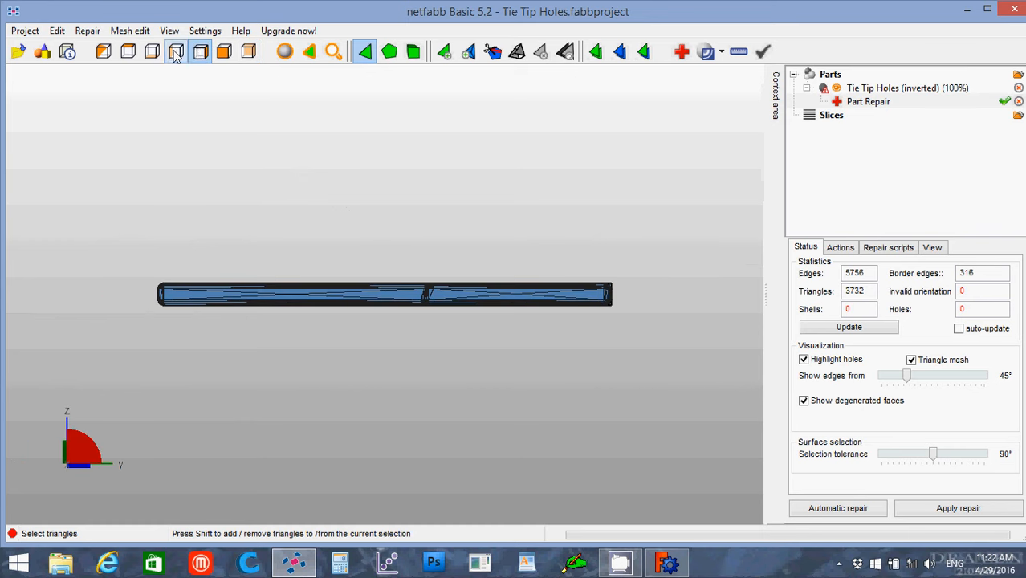
left_click(177, 52)
left_click(153, 53)
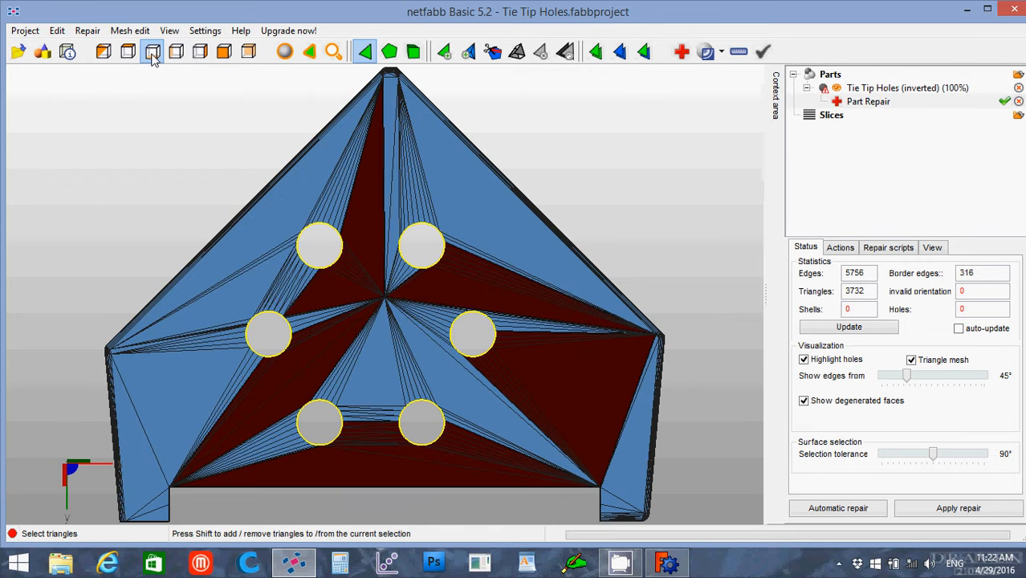